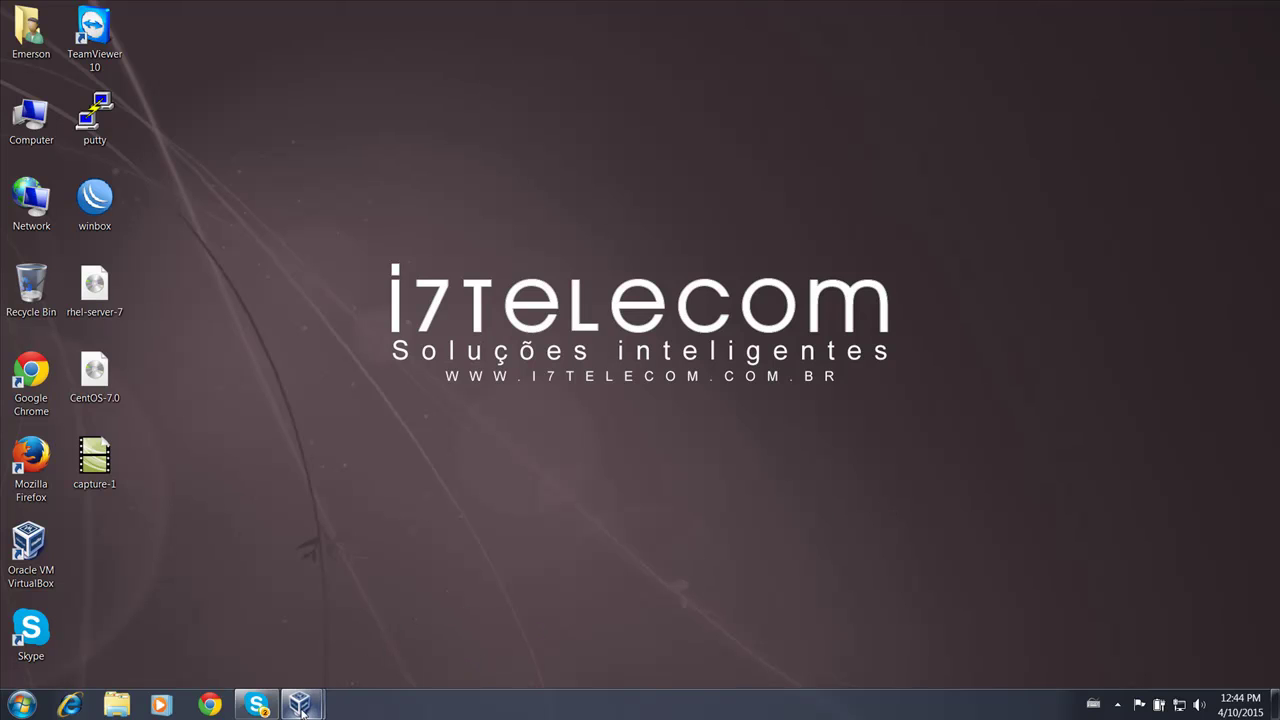
Restore the CentOS7 VM window and launch a Terminal from the guest's activities overview
mouse_move(302, 710)
left_click(358, 643)
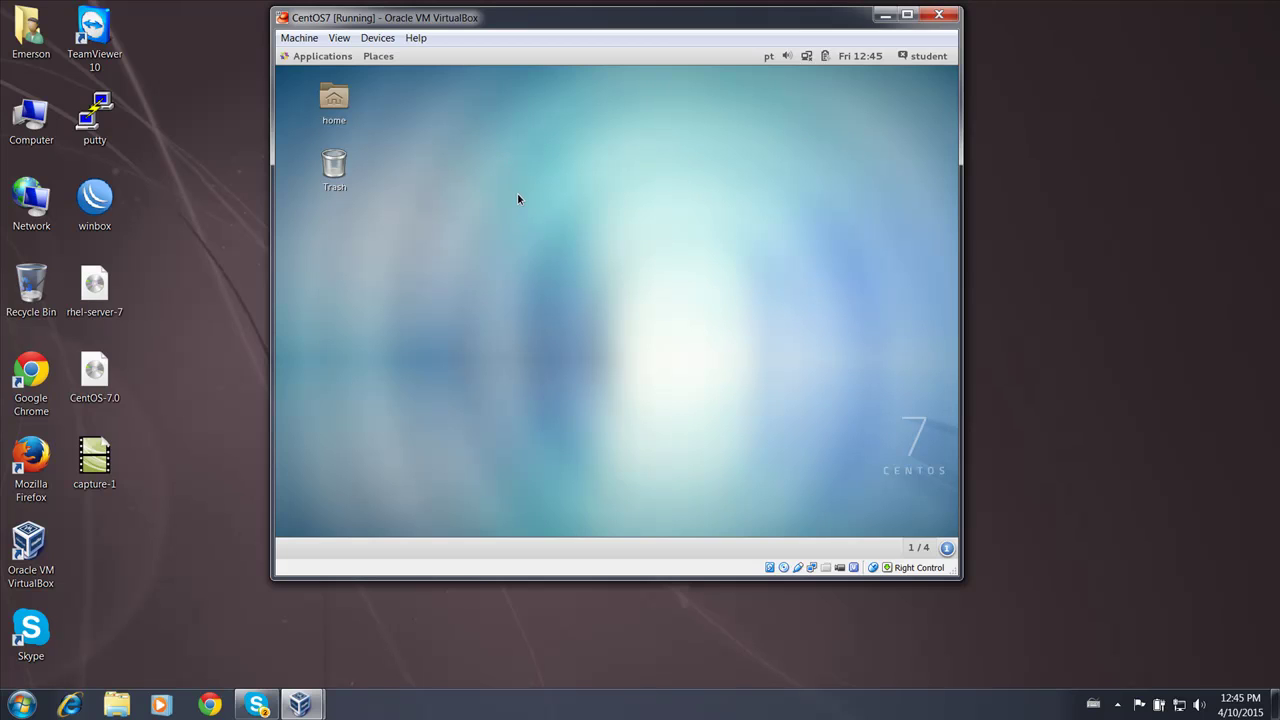
key("super")
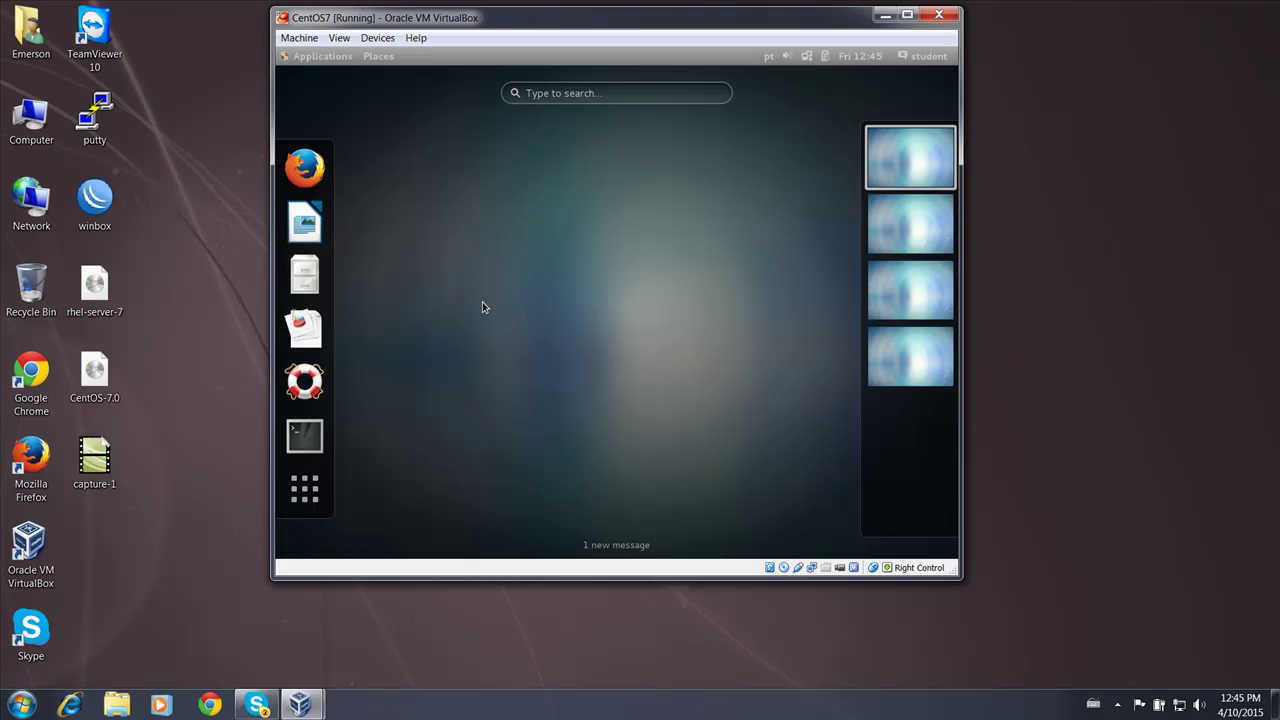
left_click(305, 437)
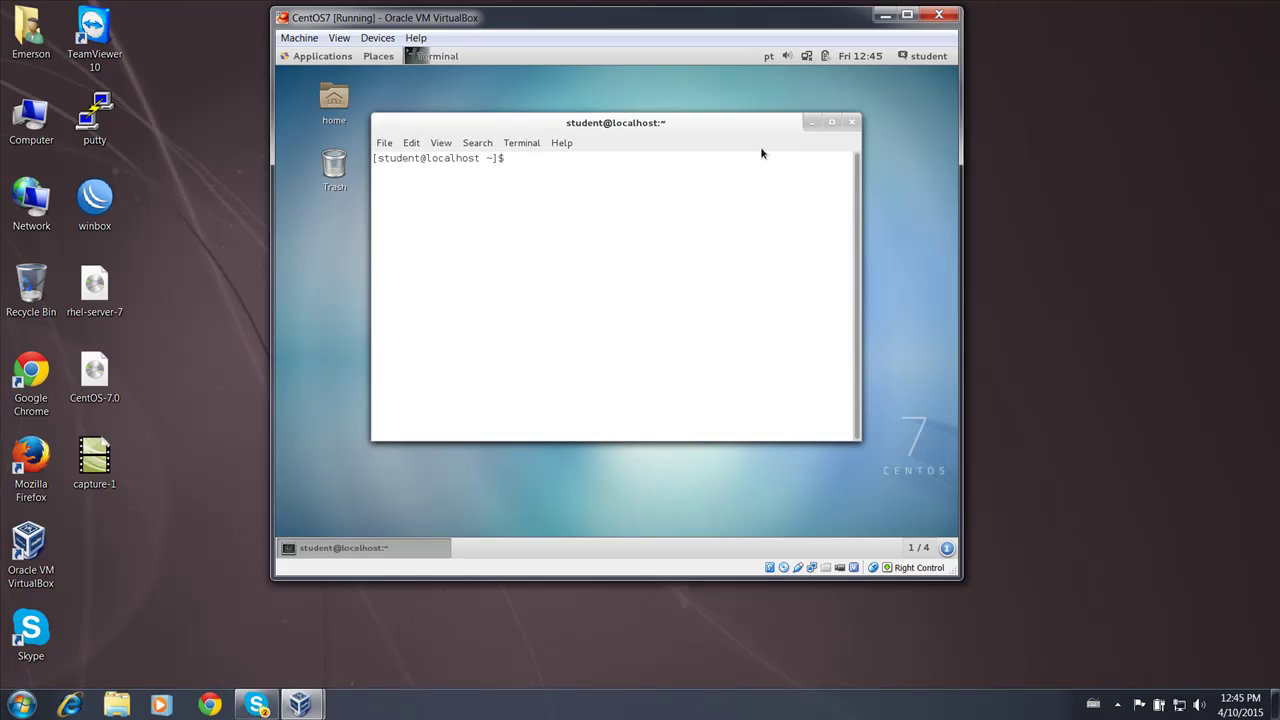
Launch Firefox, try loading uol.com.br, which fails in offline mode, then minimize the browser
left_click(315, 58)
left_click(456, 96)
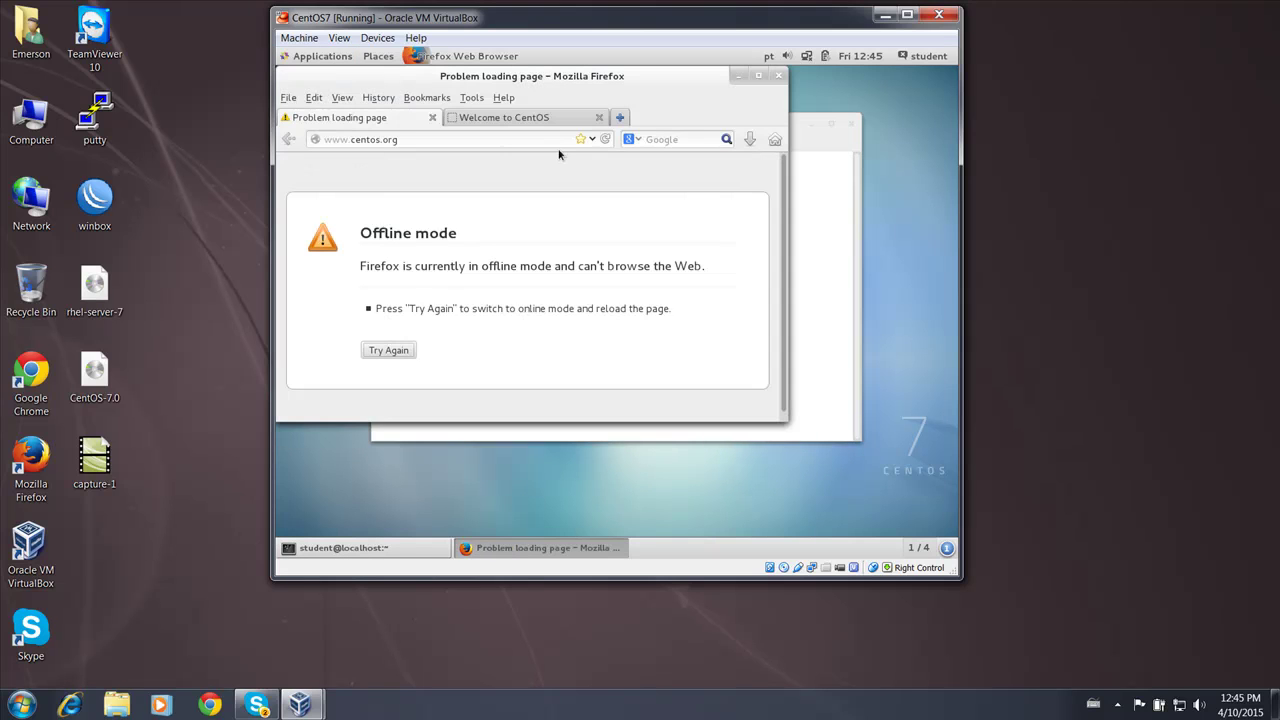
left_click(426, 140)
key("BackSpace")
key("BackSpace")
key("BackSpace")
key("BackSpace")
key("BackSpace")
key("BackSpace")
key("BackSpace")
key("BackSpace")
key("BackSpace")
key("BackSpace")
key("BackSpace")
key("BackSpace")
key("BackSpace")
key("BackSpace")
type("uol.com.br")
key("Return")
left_click(736, 75)
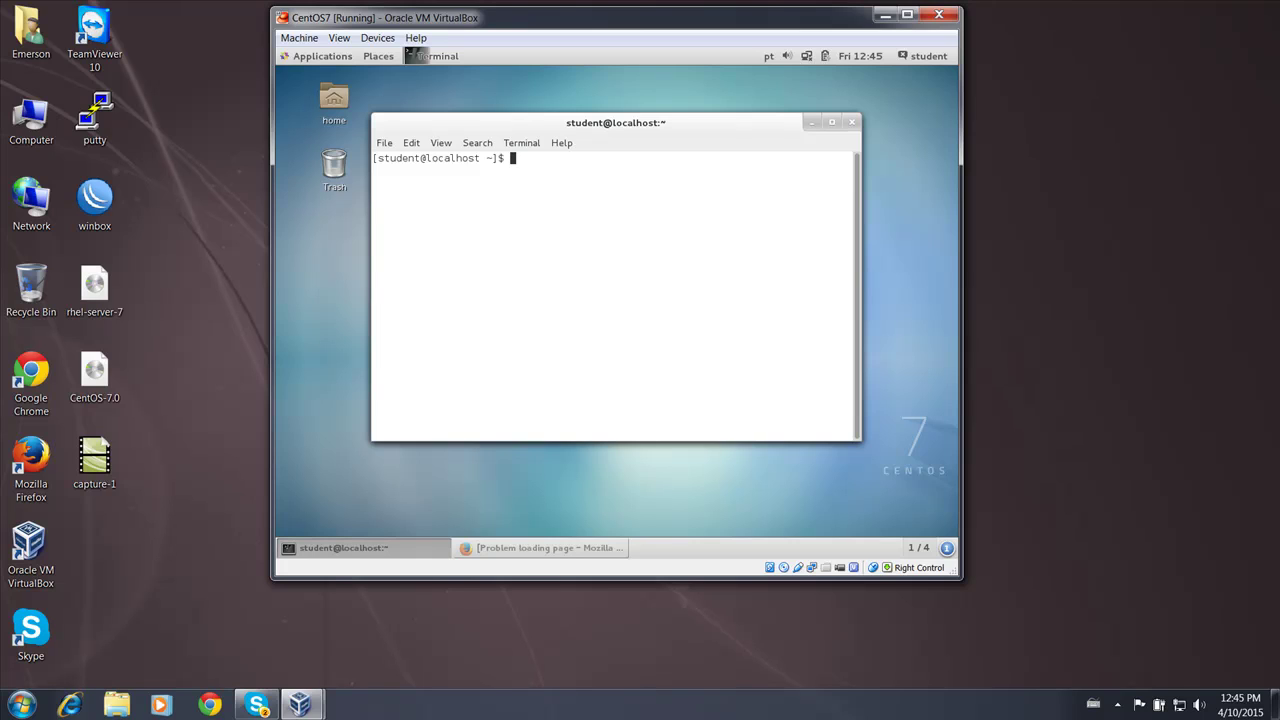
List the network interfaces with ifconfig, fixing a typo, and note the enp0s3 interface name
type("ifcofnig")
key("Return")
type("ifconfig")
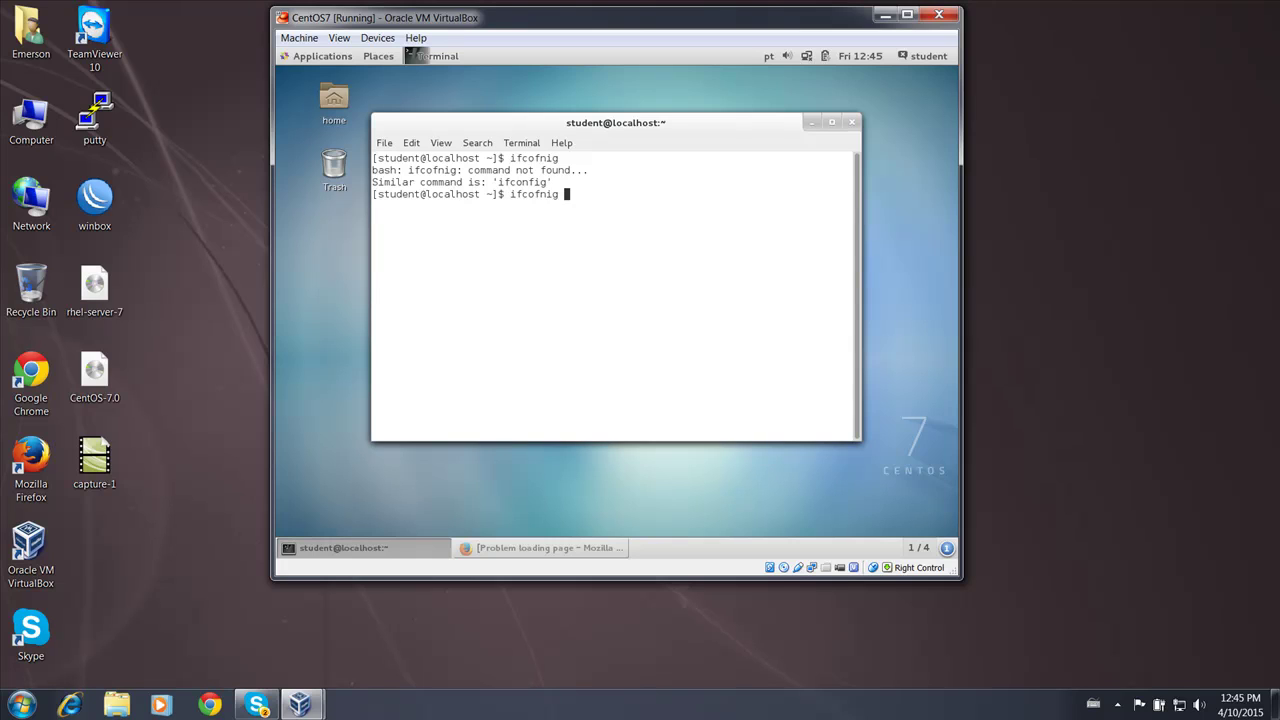
key("BackSpace")
key("BackSpace")
key("BackSpace")
key("BackSpace")
key("BackSpace")
key("BackSpace")
key("BackSpace")
type("fconfig")
key("Return")
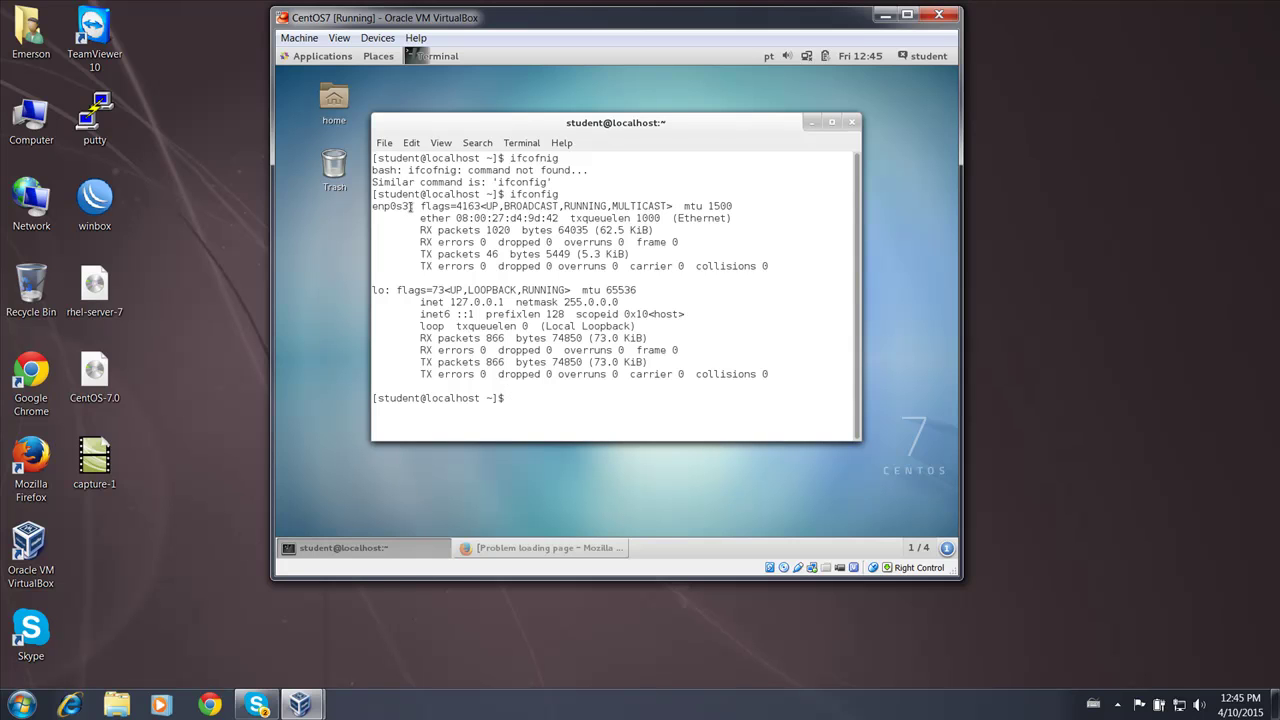
left_click_drag(410, 206, 368, 206)
key("ctrl+l")
Ping uol.com.br, attempt dhclient -v as the regular user, and recheck enp0s3 with ifconfig
type("pin")
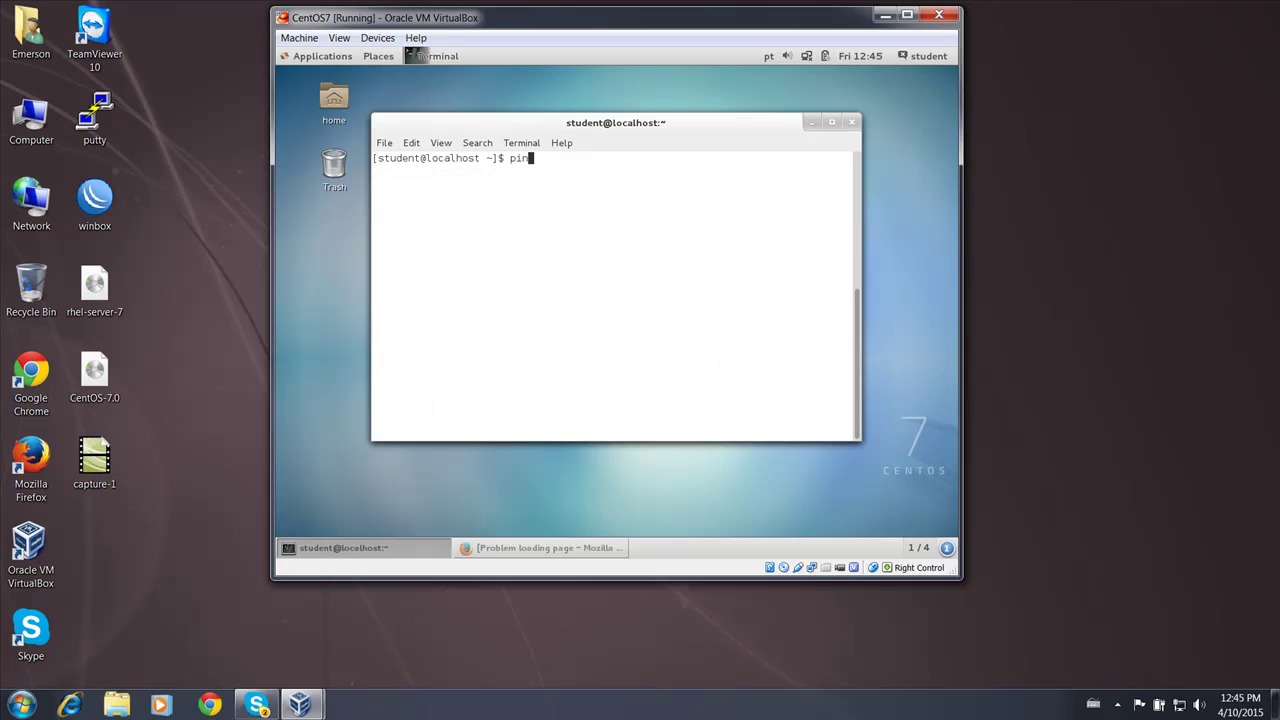
type("g uol.com.br")
key("Return")
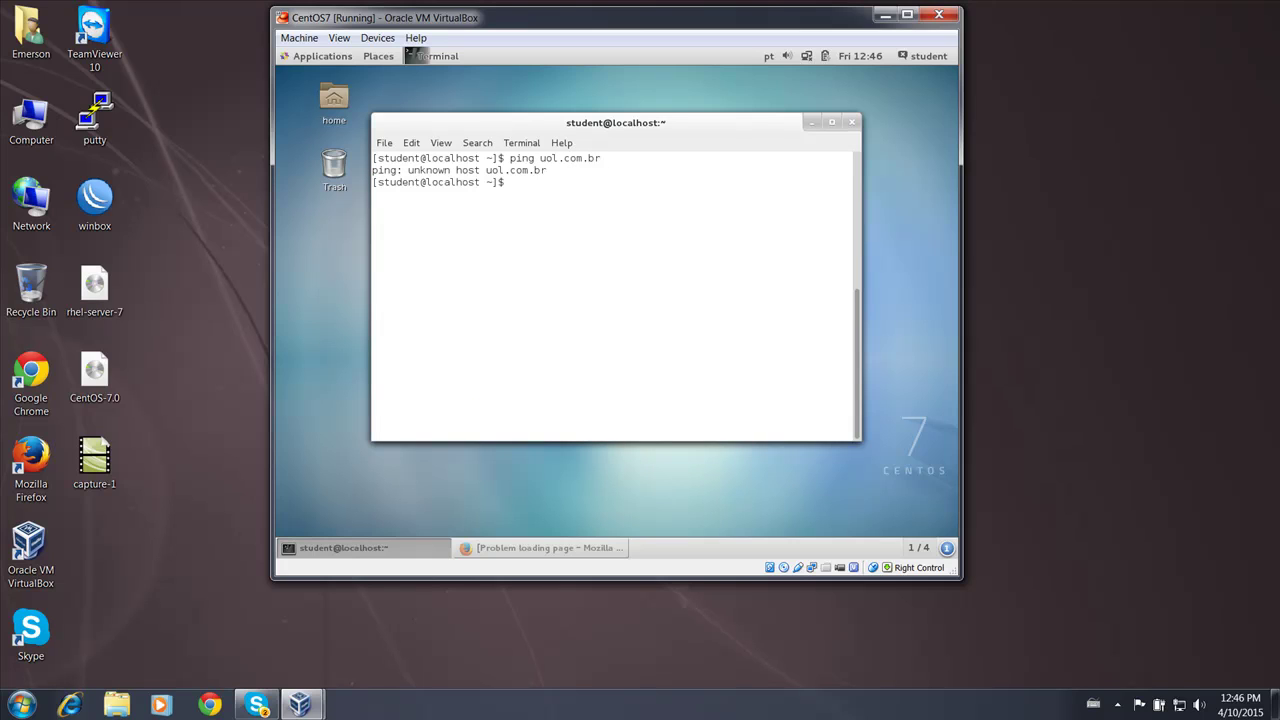
type("dhclient -v")
key("Return")
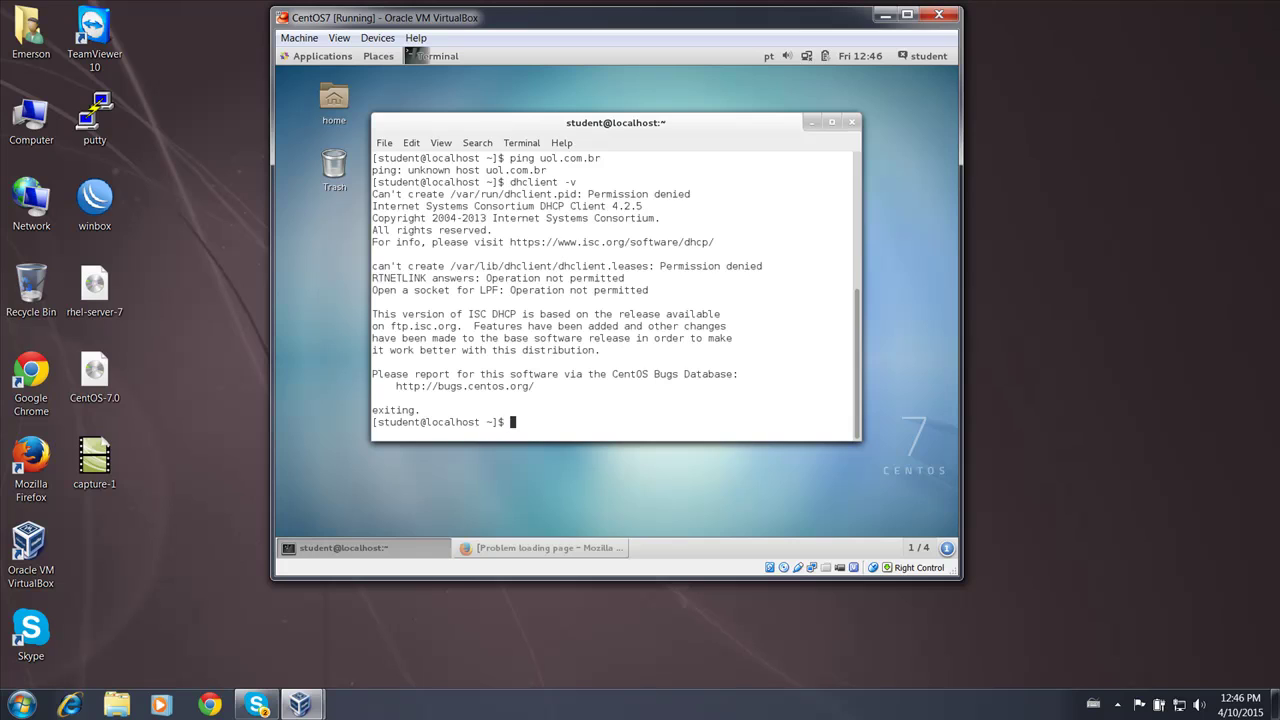
key("Return")
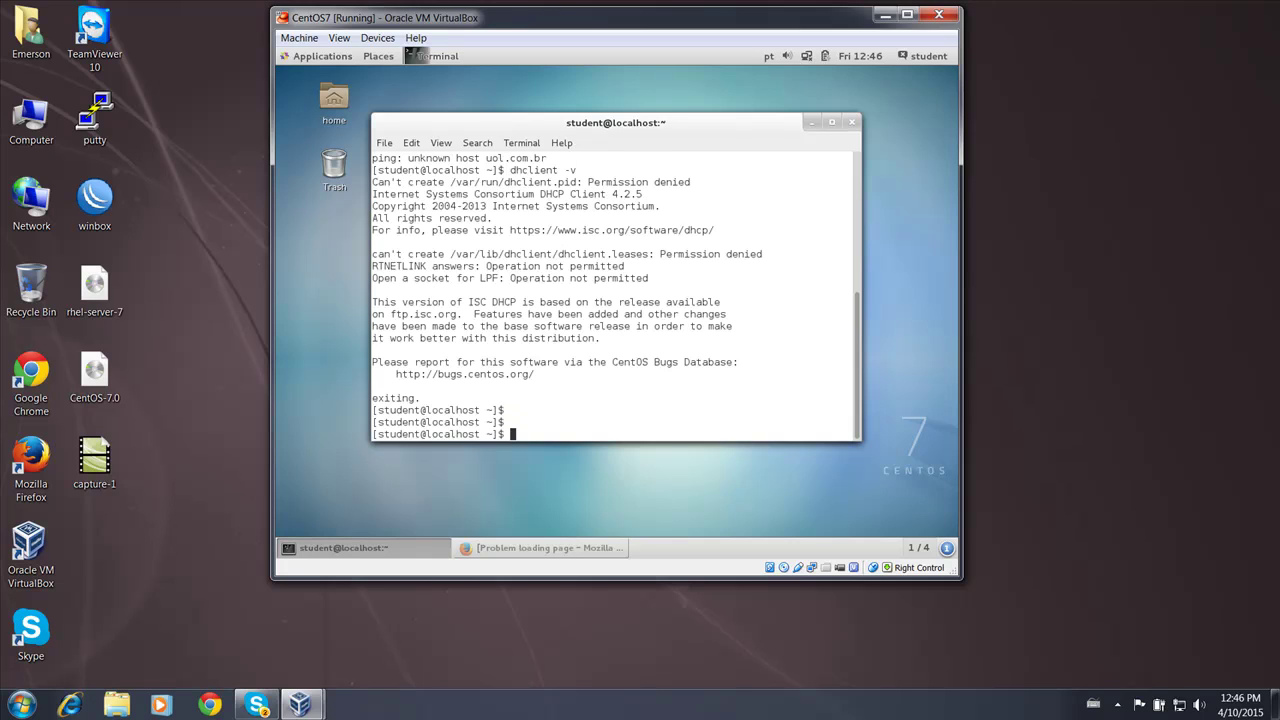
key("ctrl+l")
type("ifconfig")
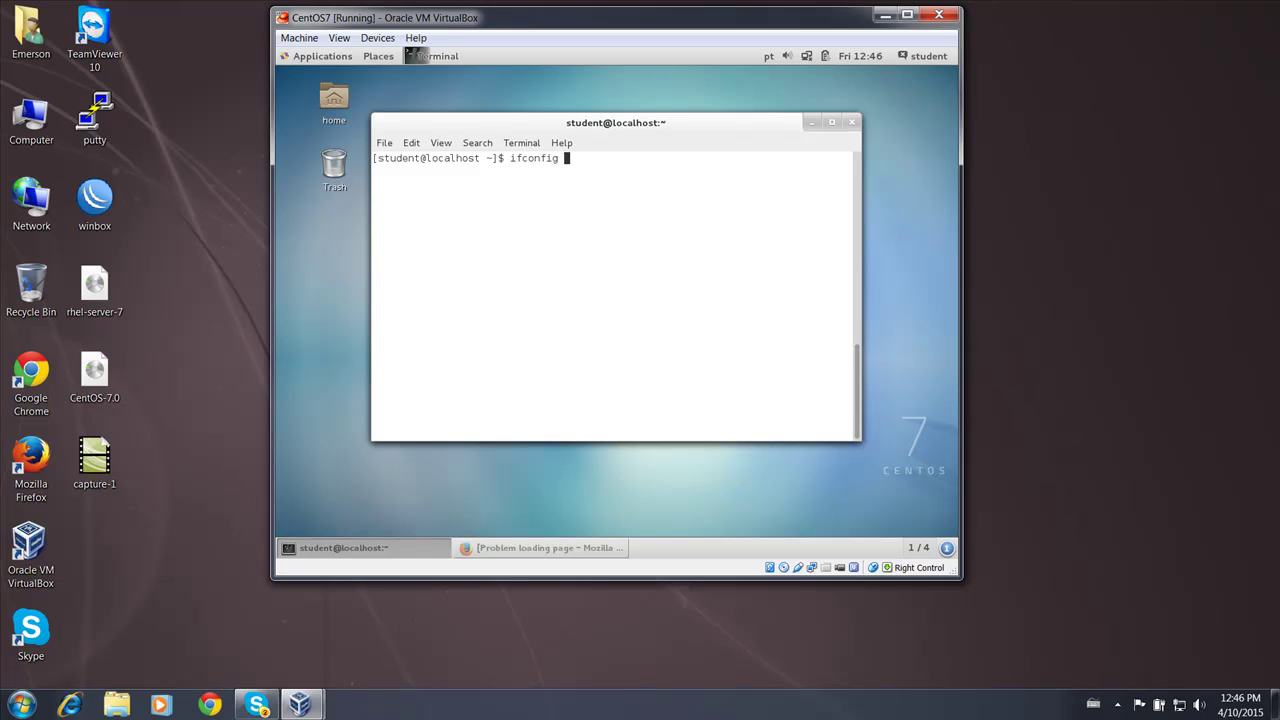
key("Return")
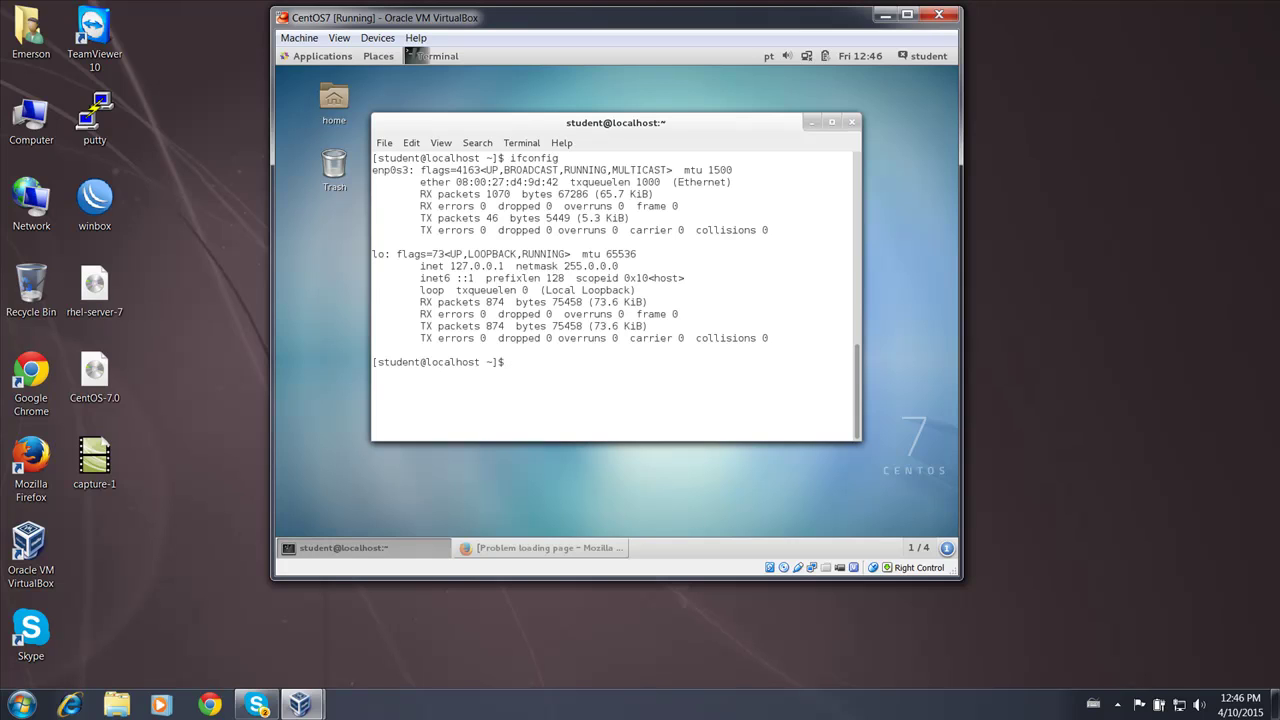
key("ctrl+l")
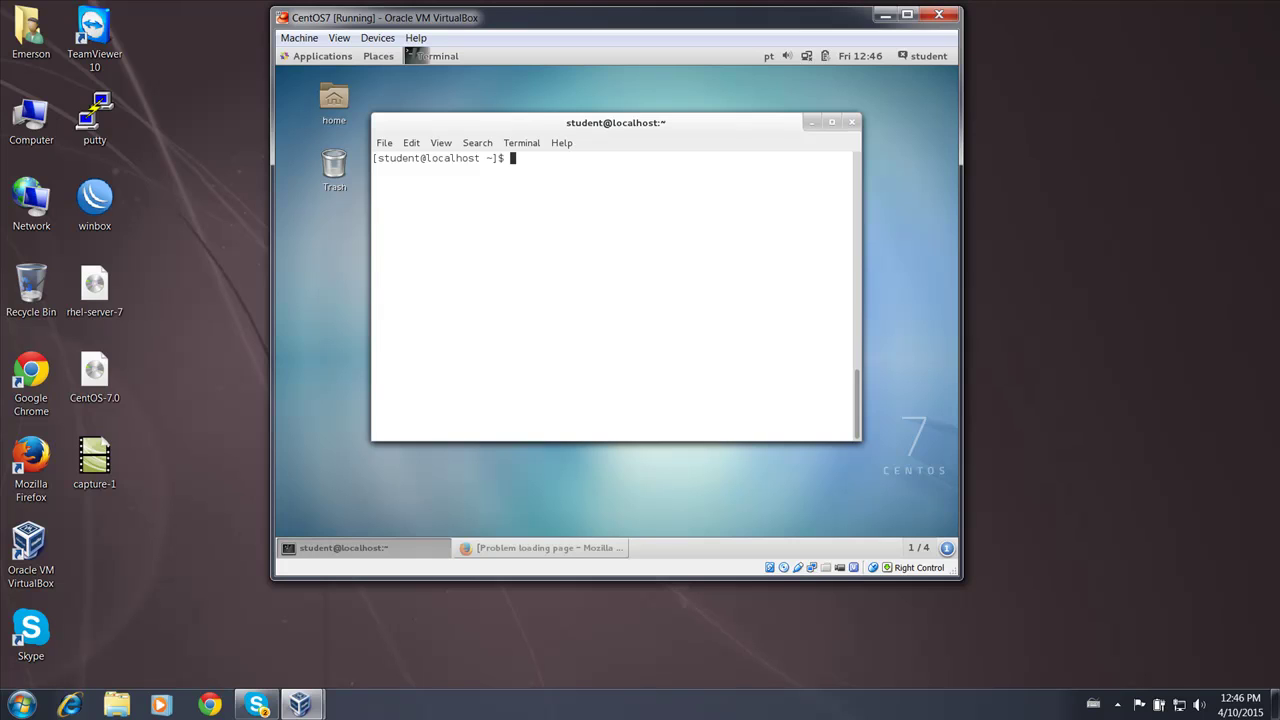
Switch to root with su - and confirm the session using pwd and whoami
type("su -")
key("Return")
key("Return")
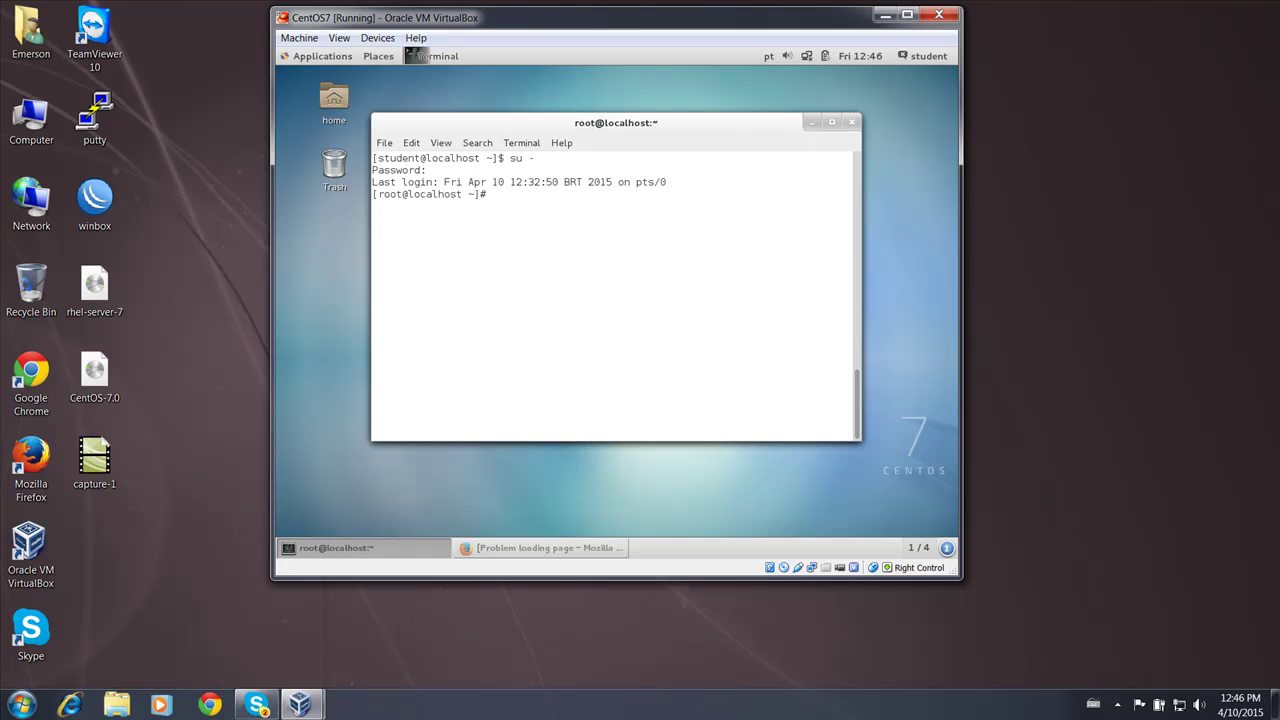
key("ctrl+l")
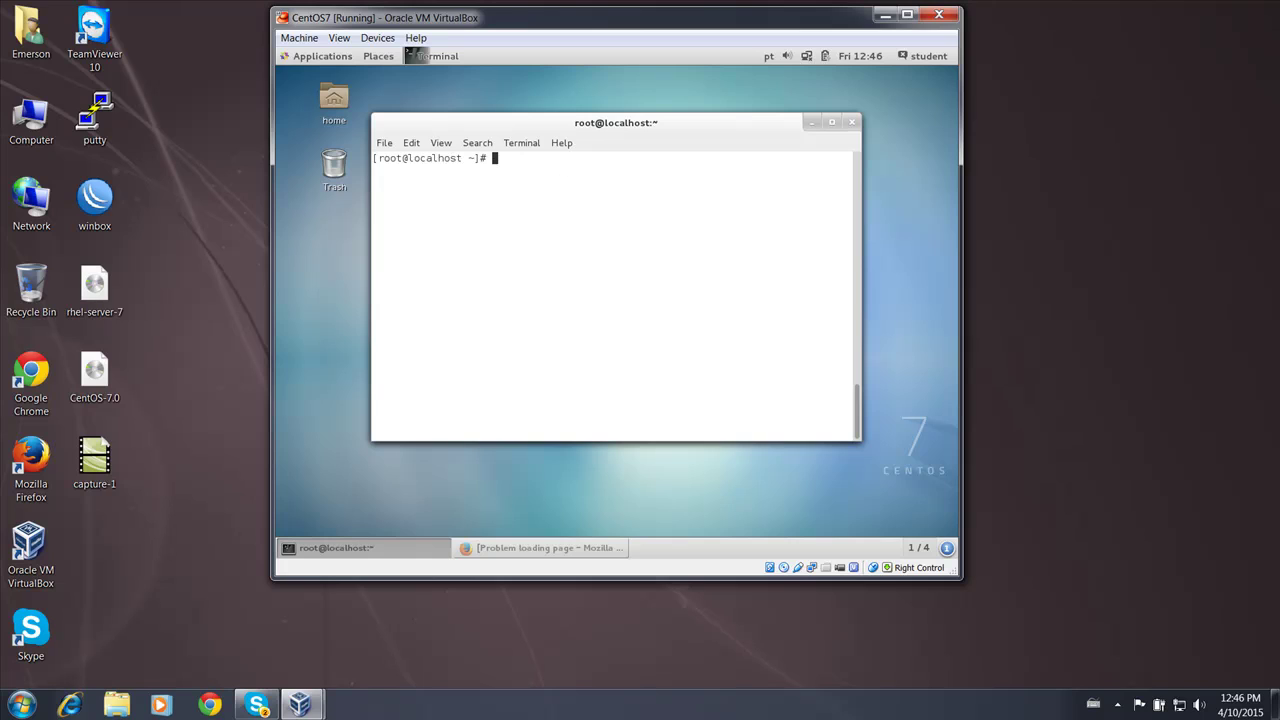
type("pwd")
key("Return")
key("ctrl+l")
type("whoami")
key("Return")
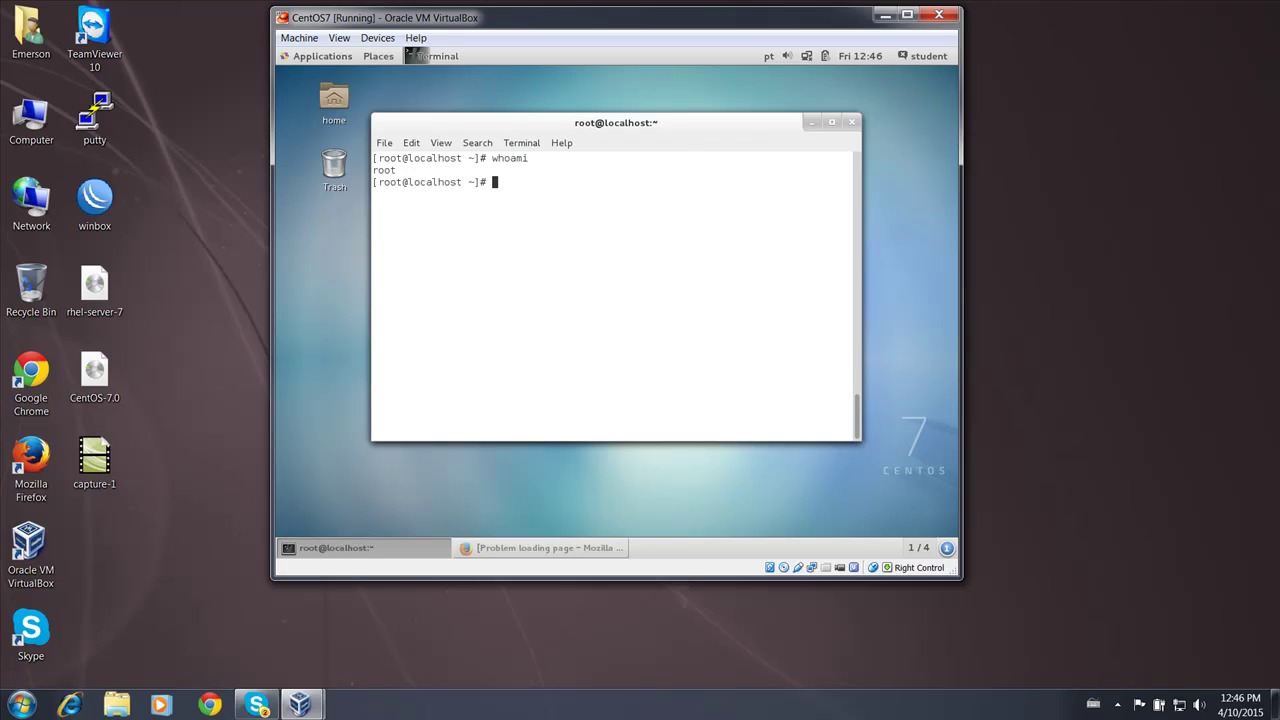
Run dhclient -v as root, leasing 192.168.1.157 for enp0s3 from 192.168.1.1
key("ctrl+l")
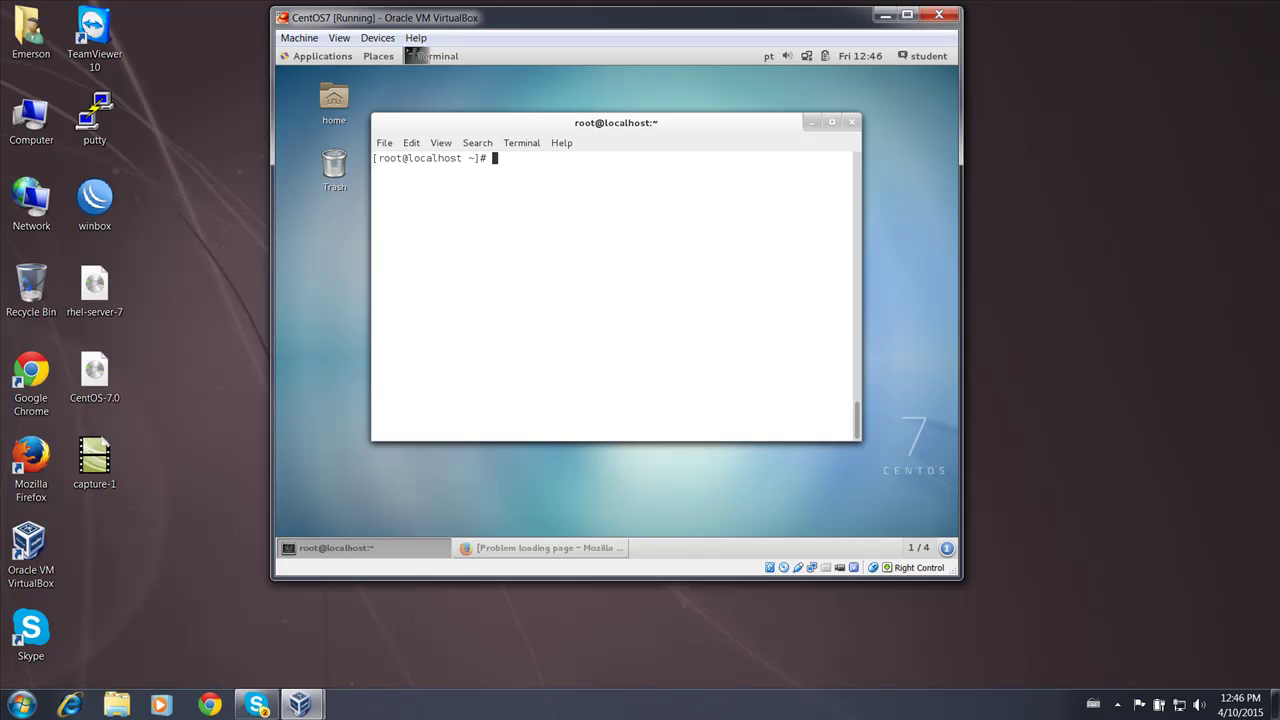
type("dhclient -v")
key("Return")
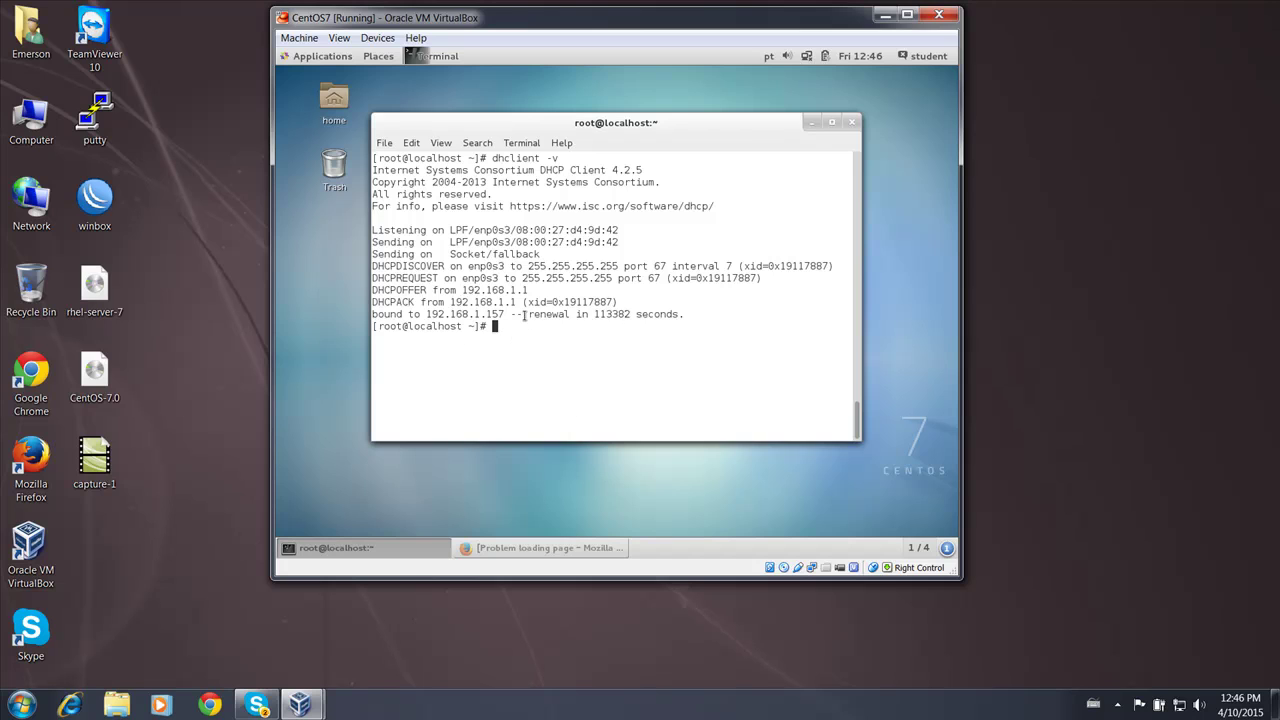
Confirm with ifconfig that enp0s3 now holds 192.168.1.157
type("ifconfig")
key("Return")
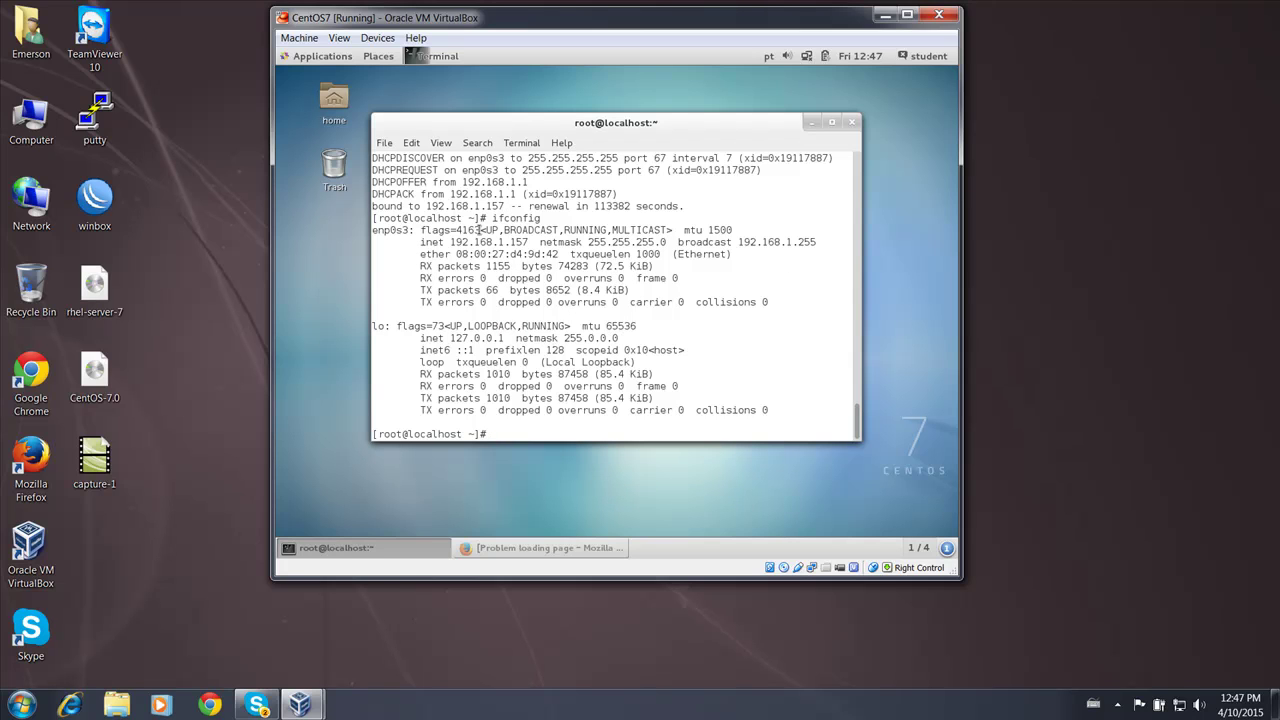
left_click_drag(450, 242, 528, 243)
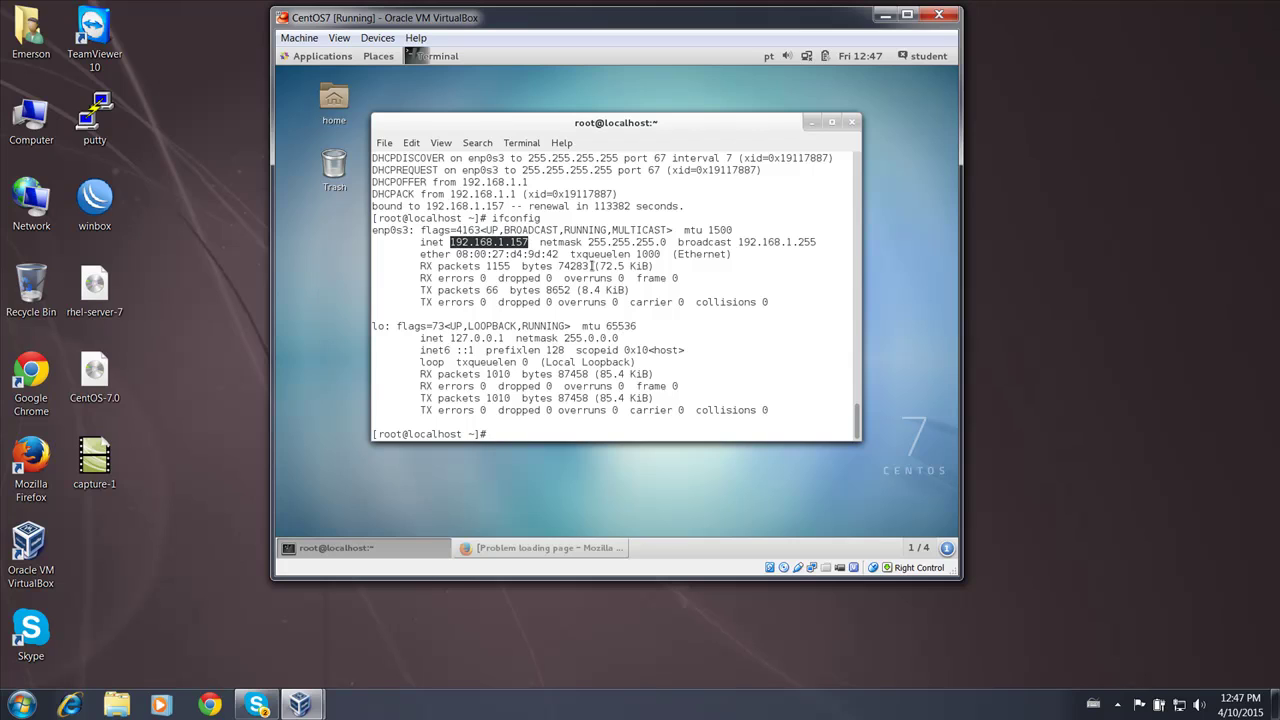
Ping uol.com.br for 6 replies with 0% loss, then bring Firefox back to its address bar
type("ping uol.com.b")
type("r")
key("Return")
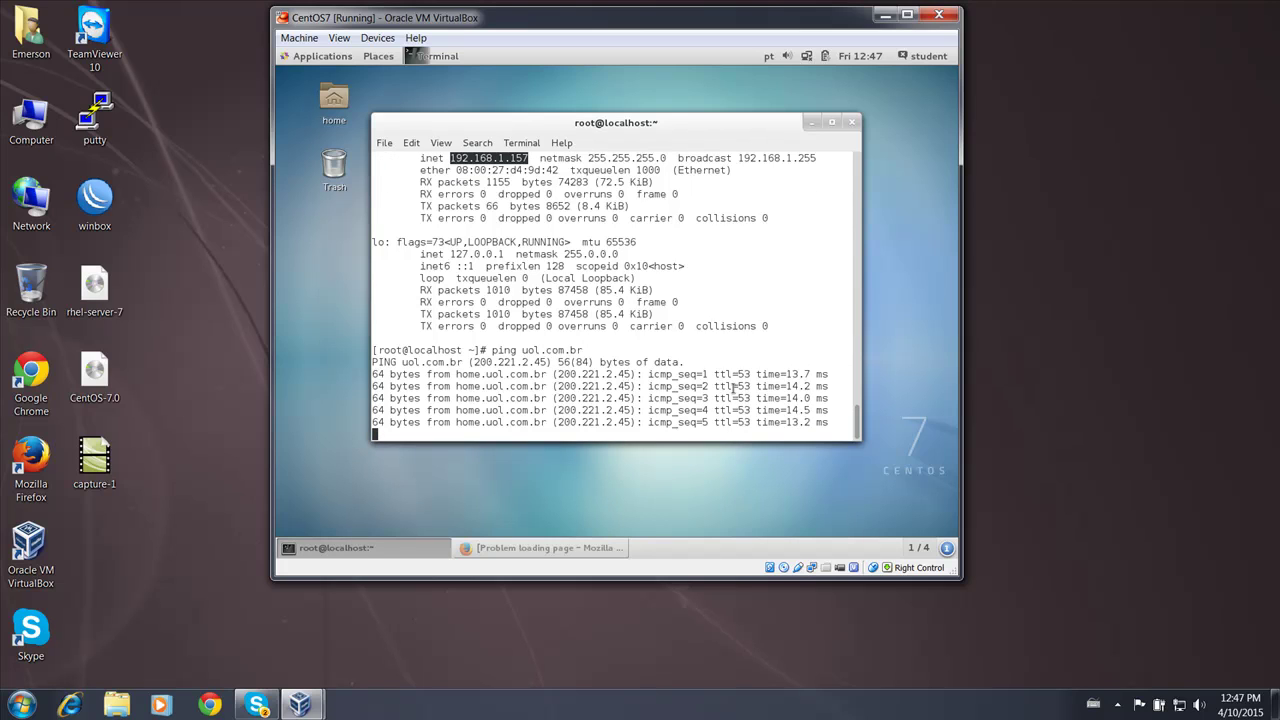
key("ctrl+c")
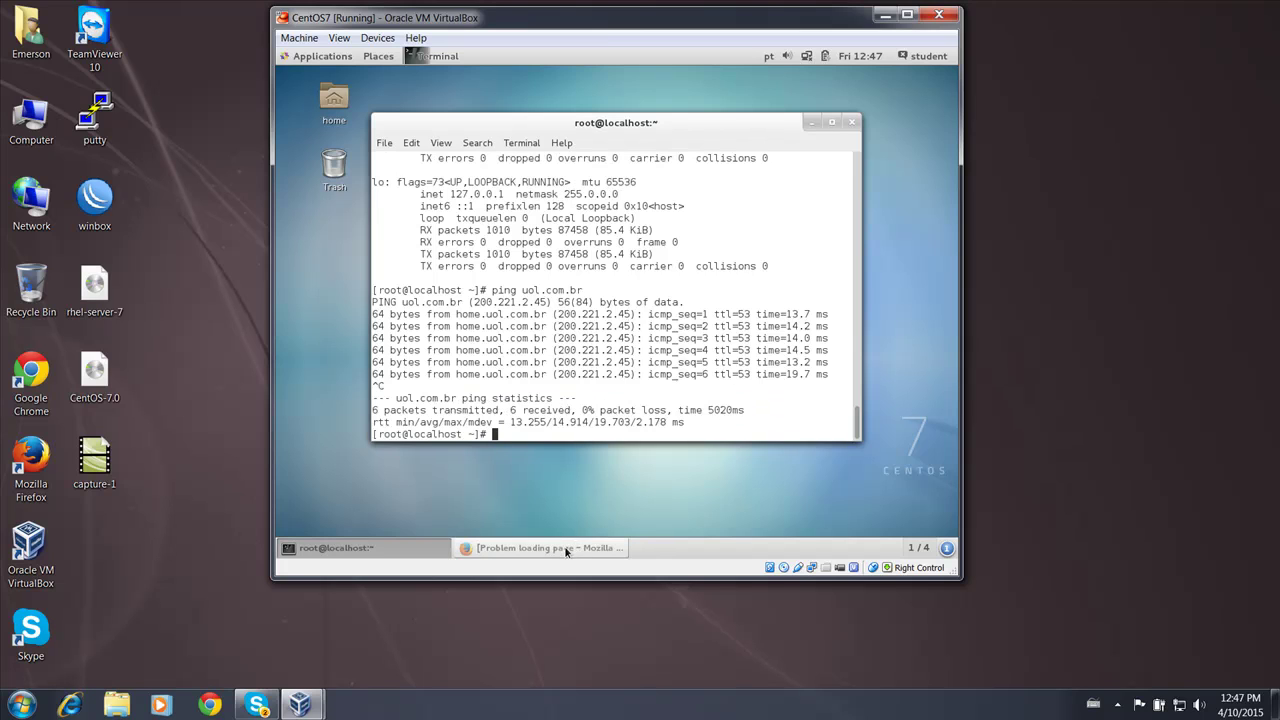
left_click(594, 546)
left_click(384, 141)
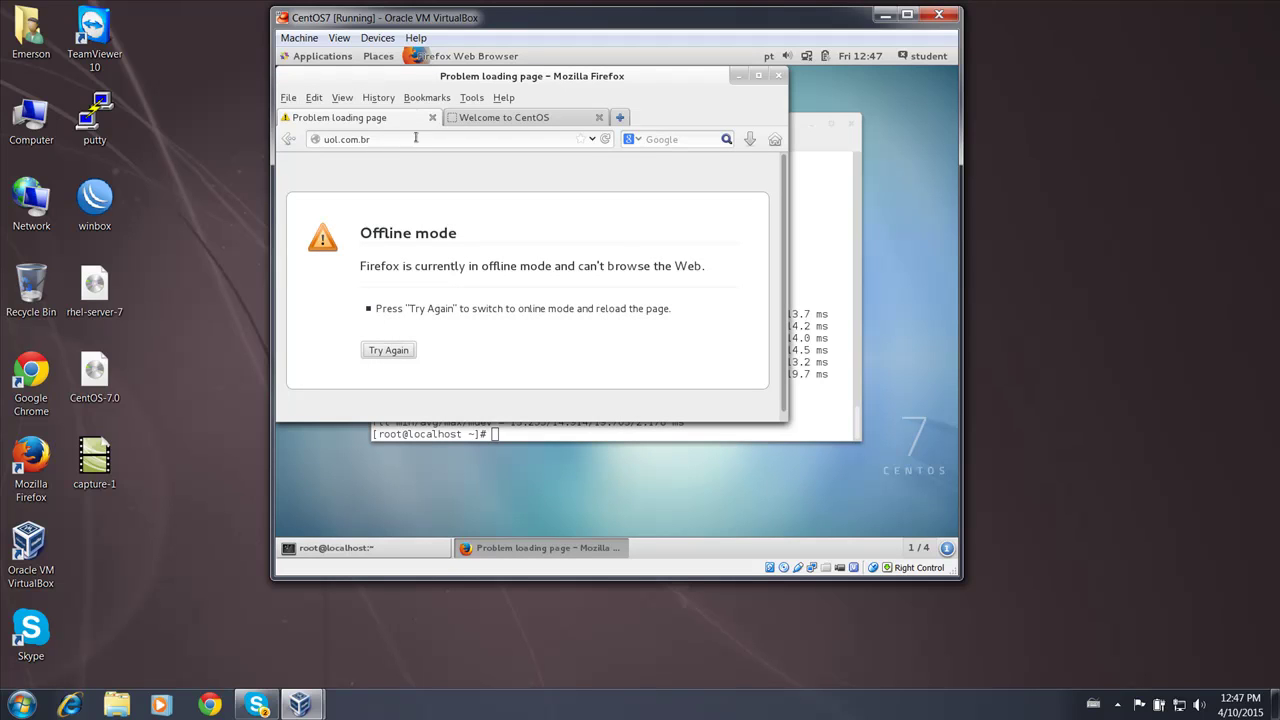
left_click(337, 139)
type("www.uol.com.br")
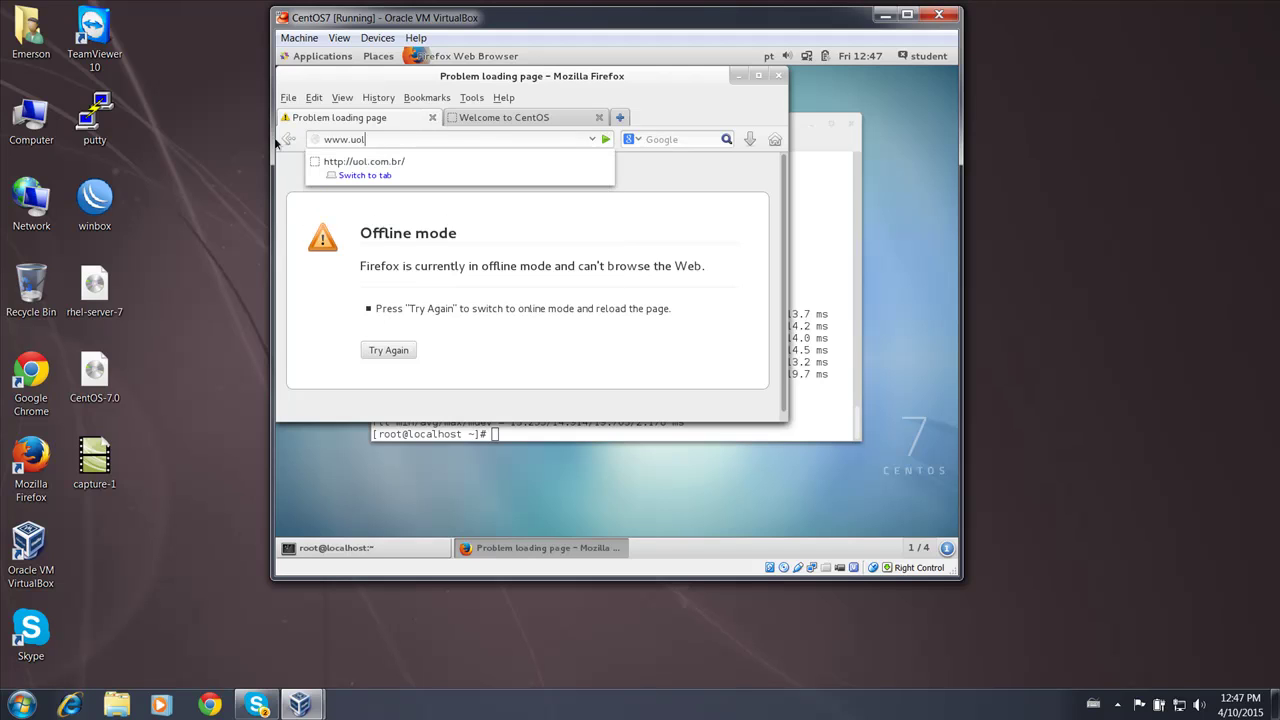
key("Return")
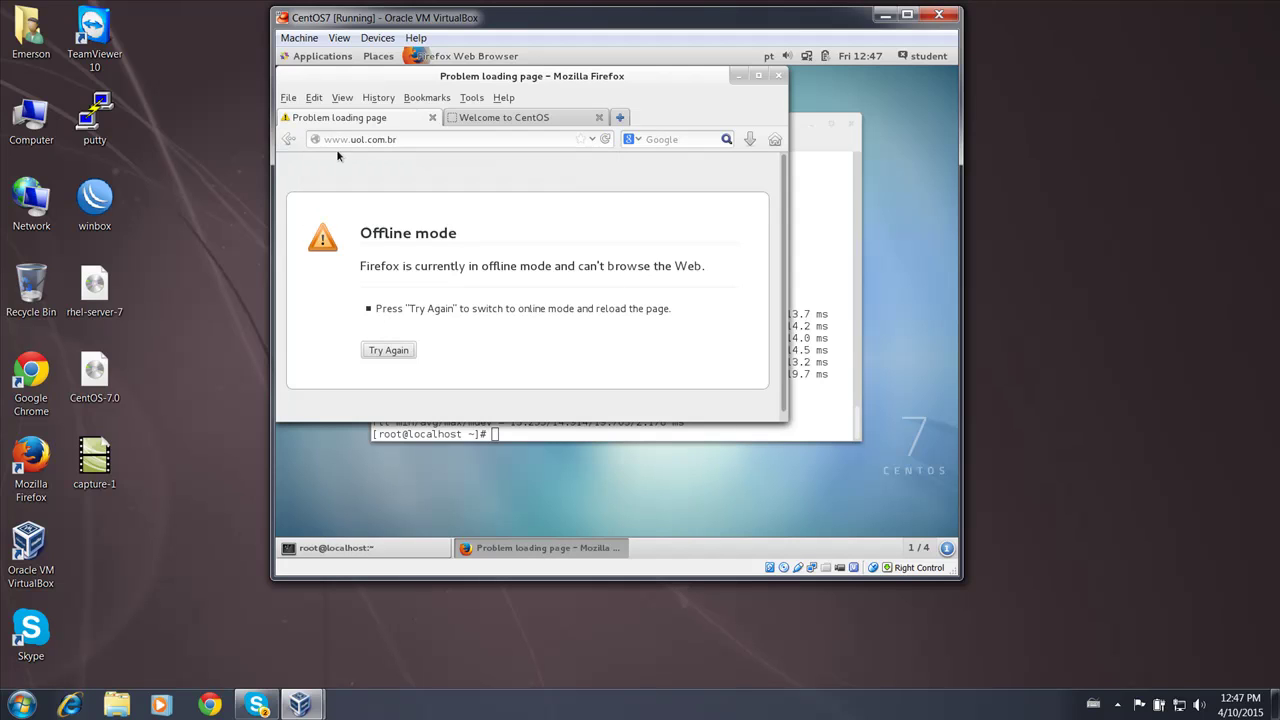
left_click(395, 350)
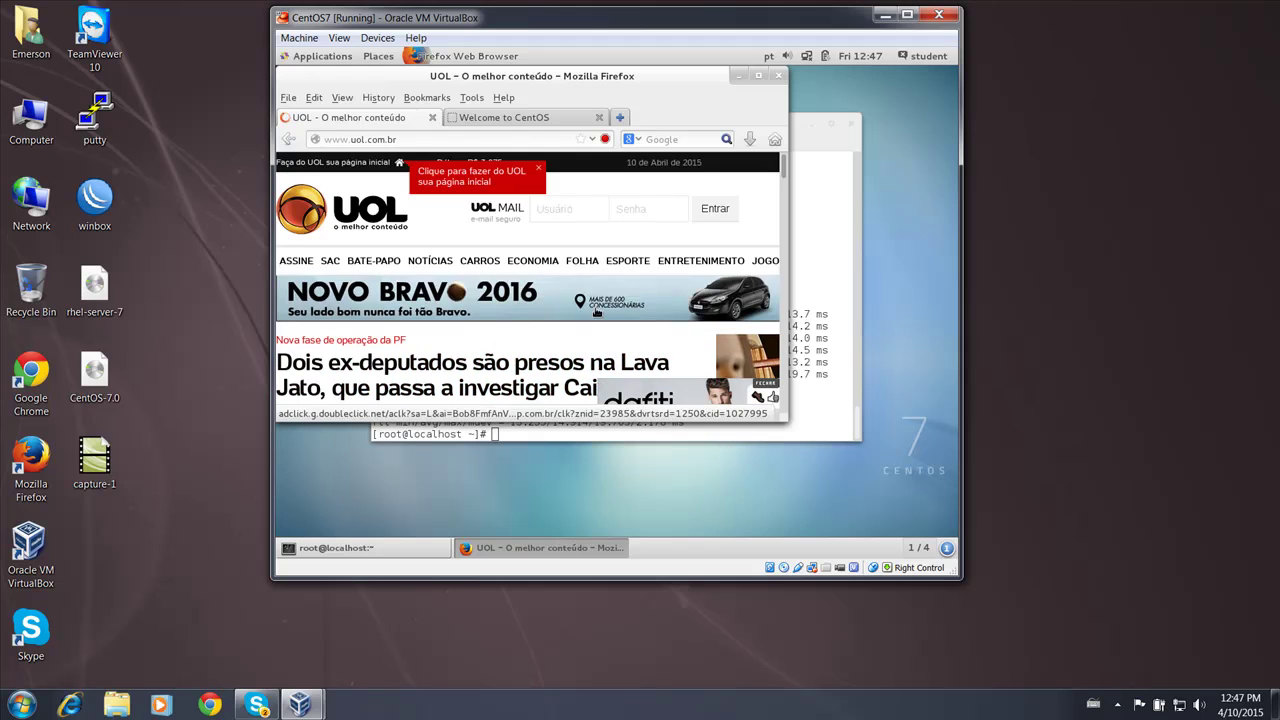
scroll(601, 313, "down", 2)
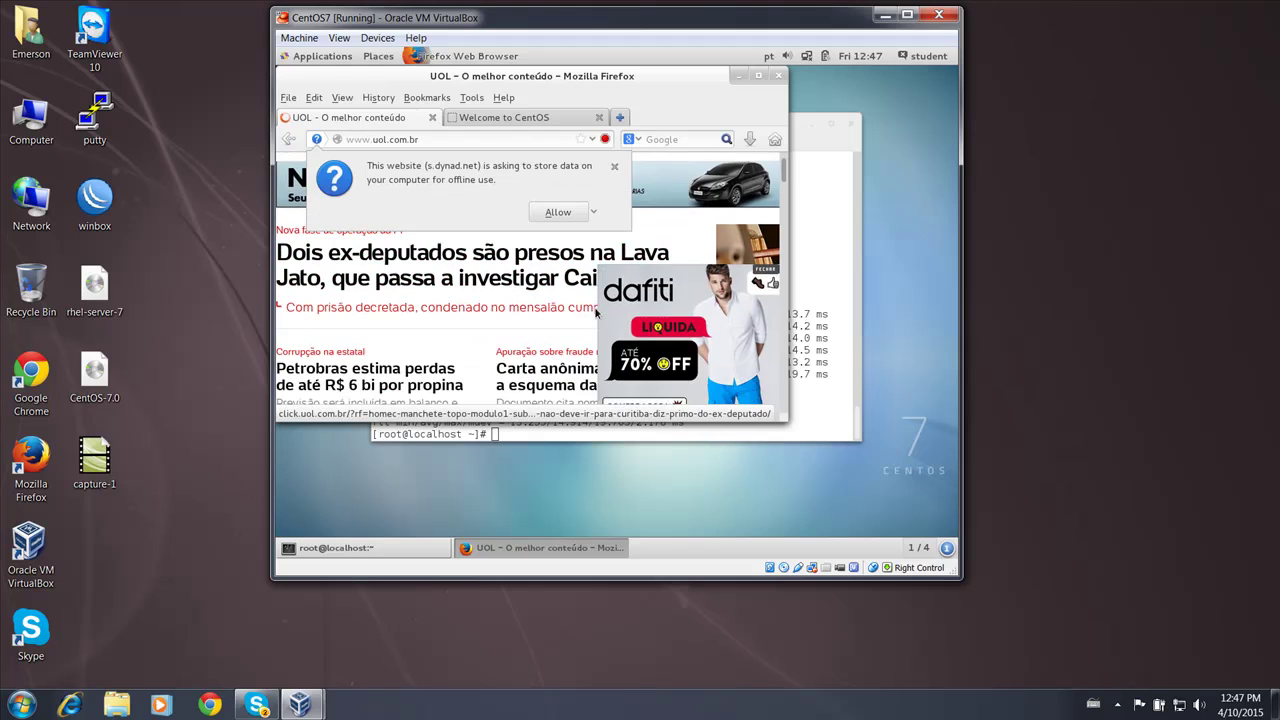
left_click(614, 166)
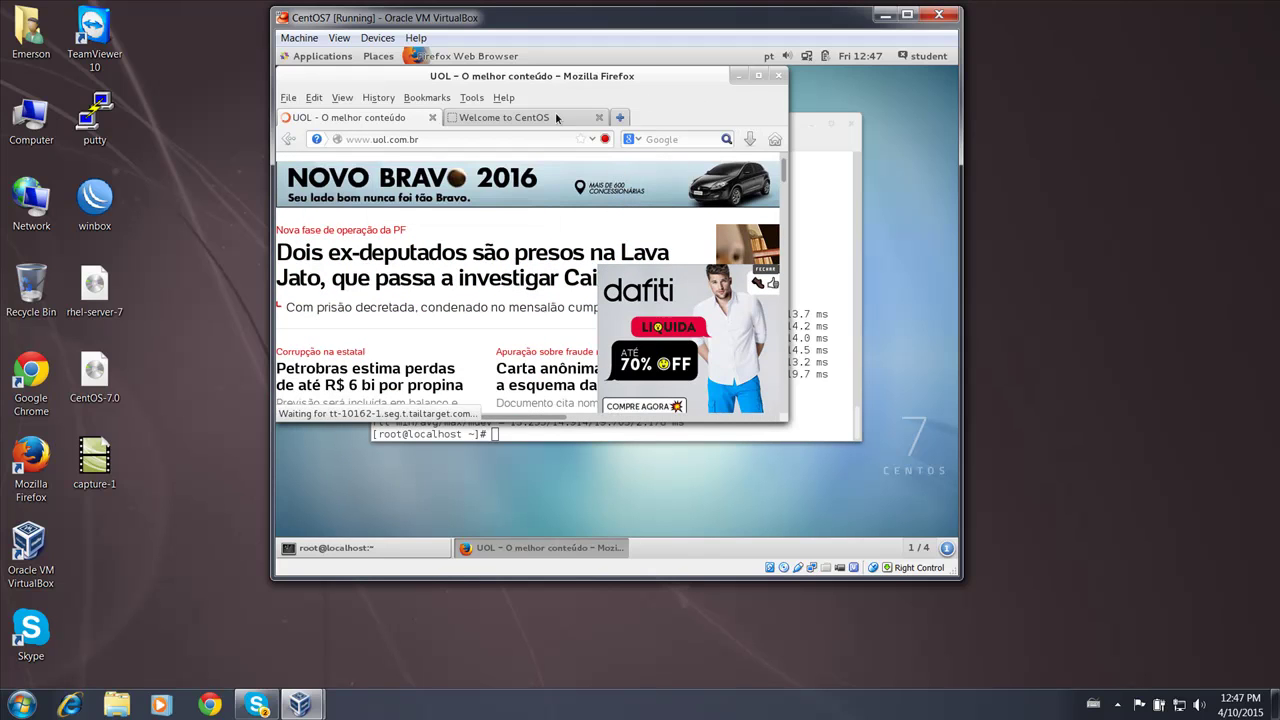
left_click(599, 117)
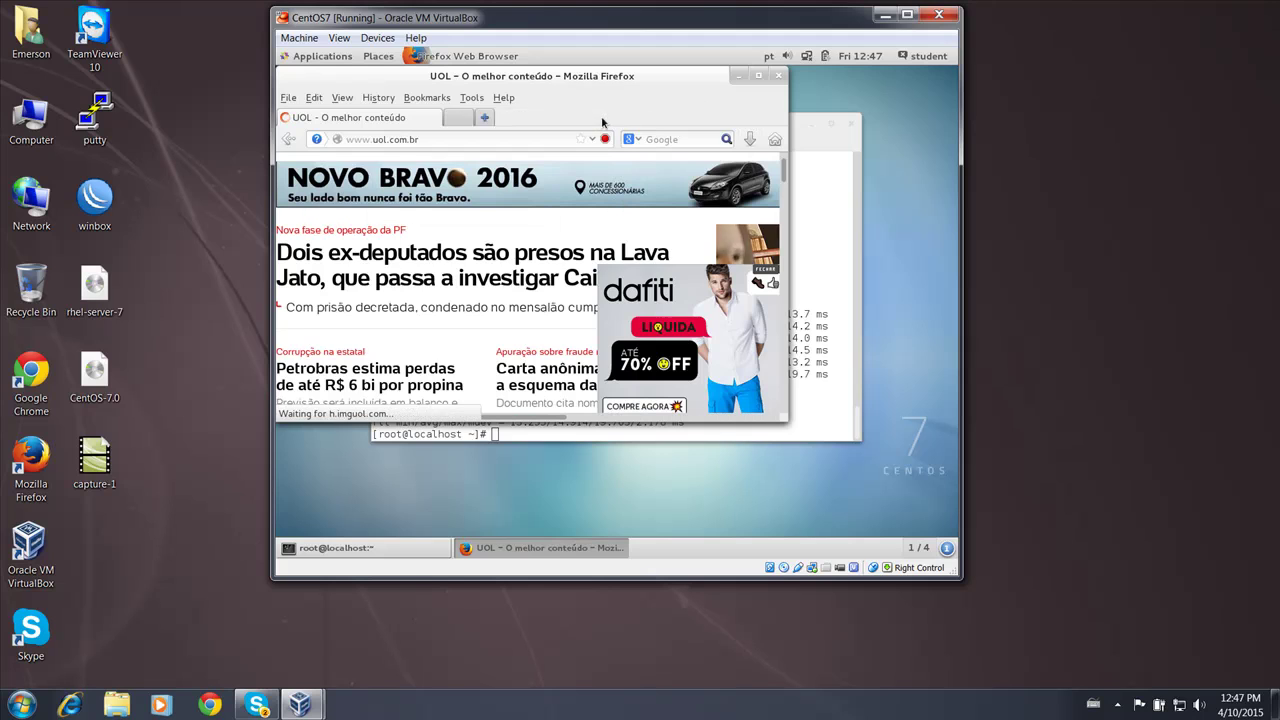
left_click(779, 76)
Shut down the CentOS 7 VM by running poweroff at the root prompt
type("poweroff")
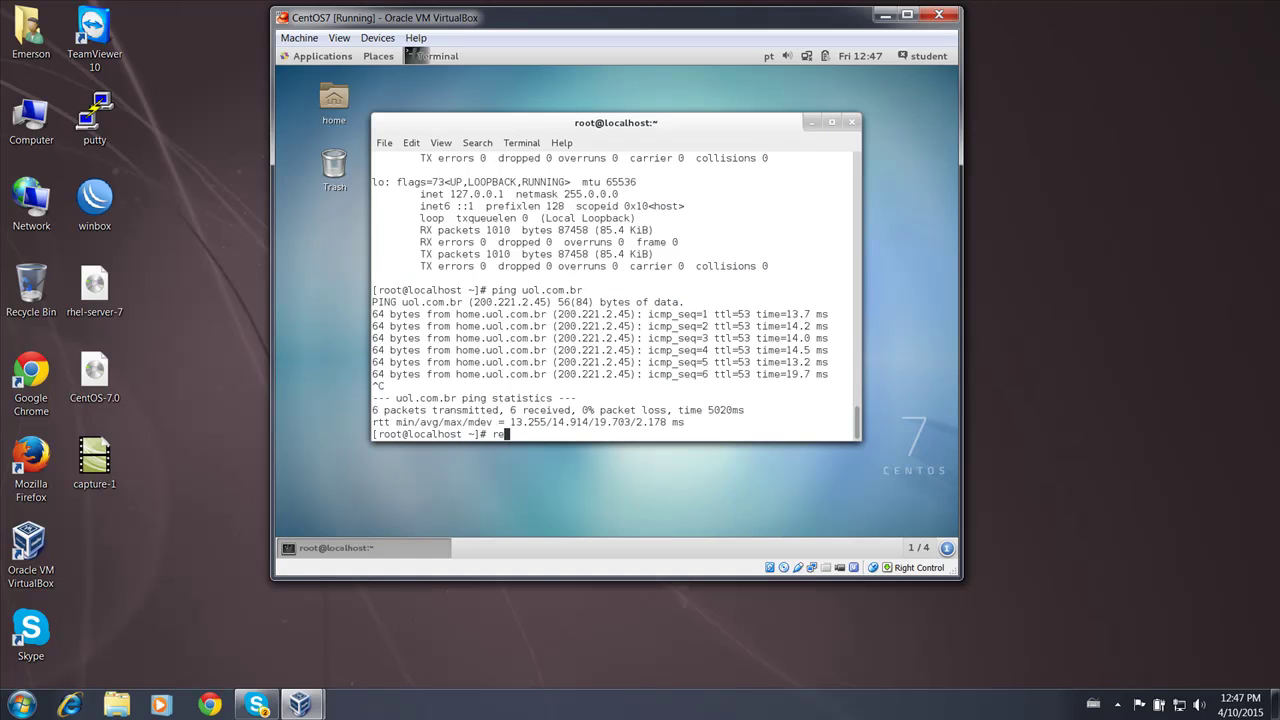
key("Return")
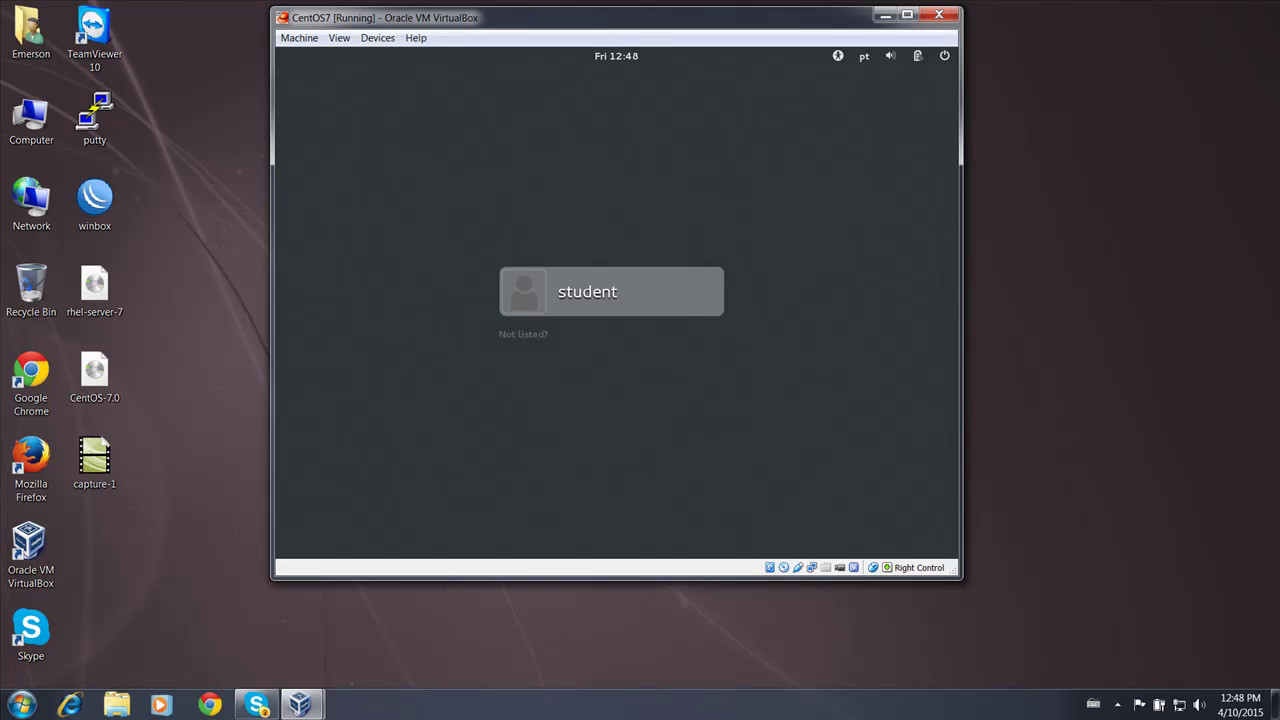
Sign in with the regular user account, re-entering the password after a failed first attempt
key("Return")
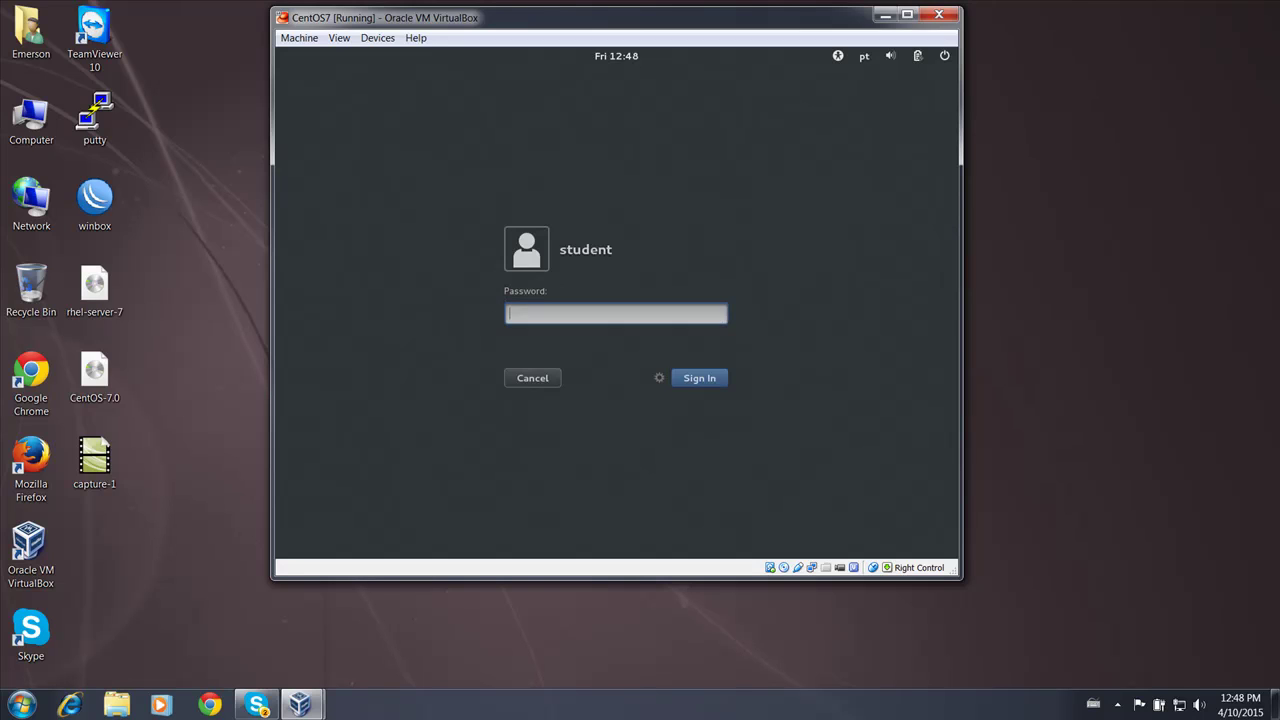
type("••••")
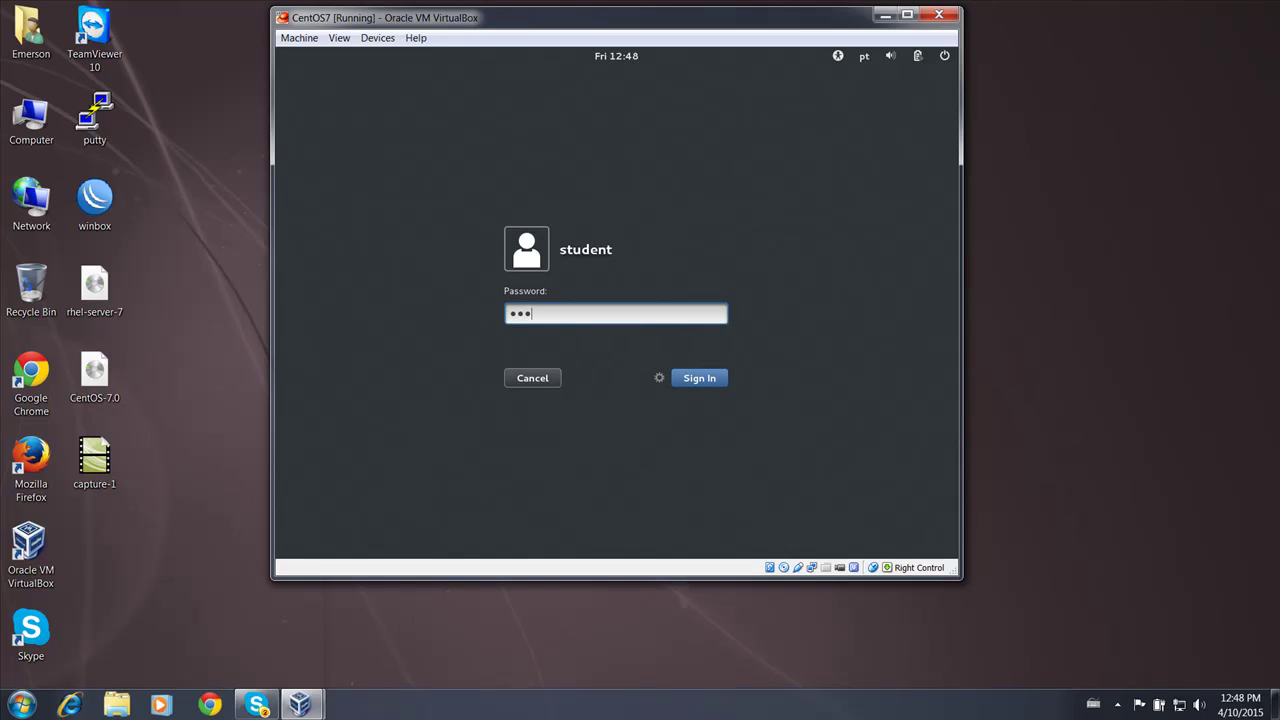
key("Return")
key("BackSpace")
key("BackSpace")
key("BackSpace")
key("BackSpace")
type("•••••••")
key("Return")
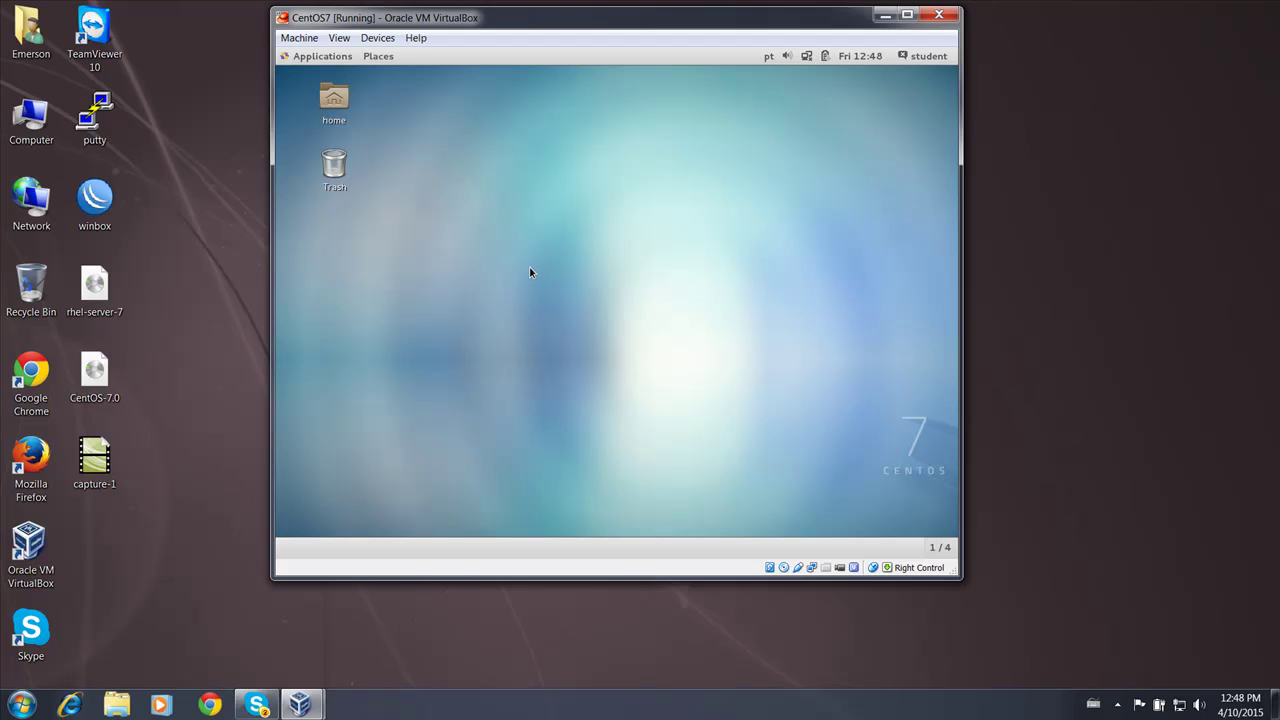
Launch gnome-terminal from the Alt+F2 run-command prompt
key("alt+F2")
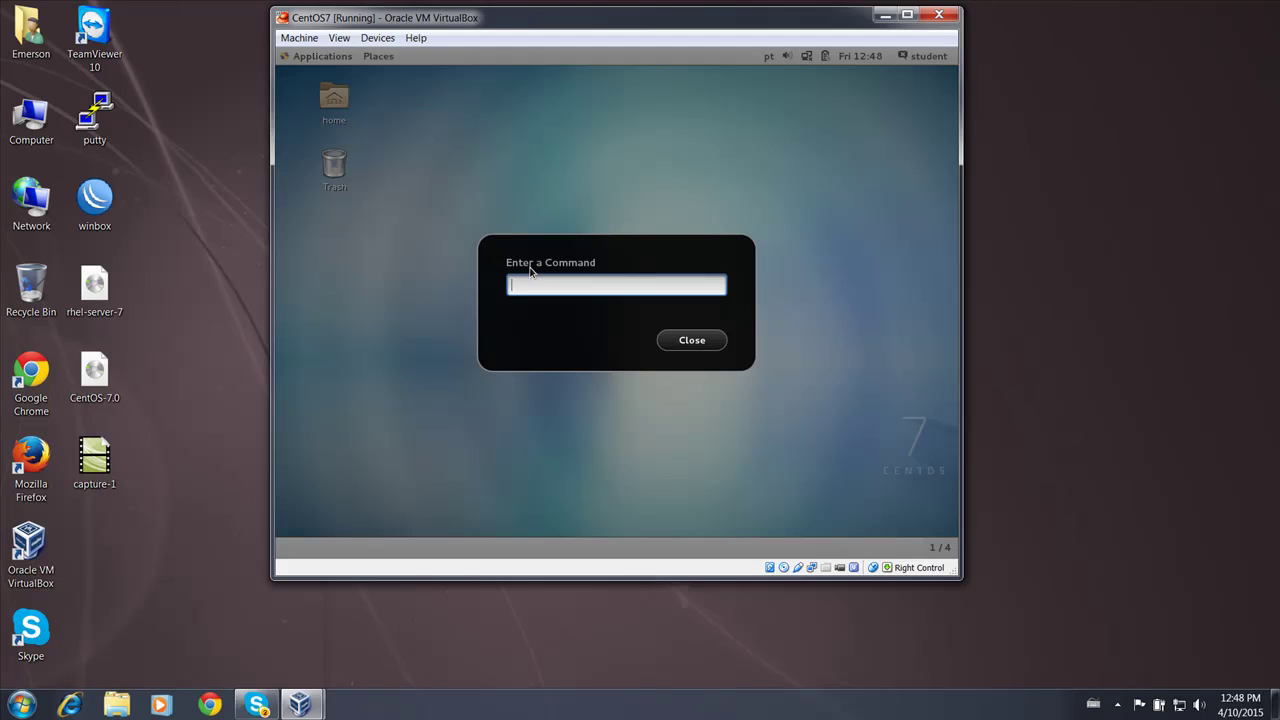
type("gnome-terminal")
key("Return")
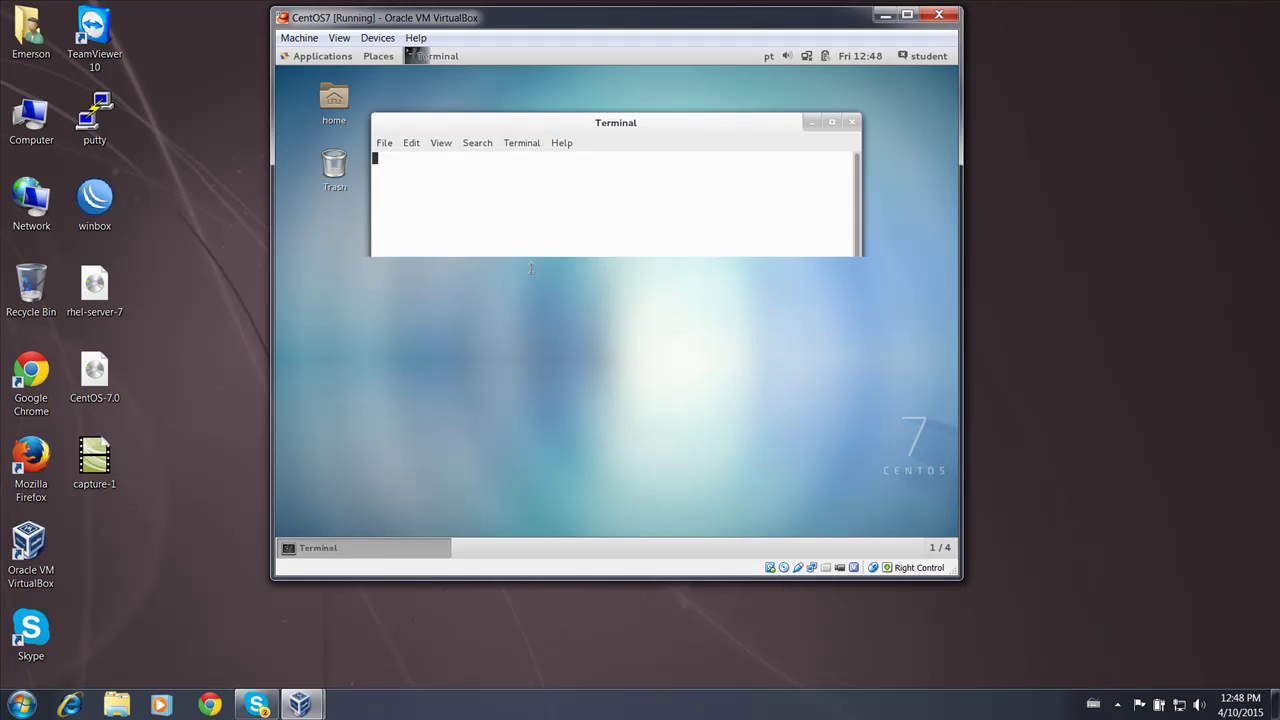
Run ifconfig and ping uol.com.br, which fails as an unknown host, then clear the screen
type("ifconfig")
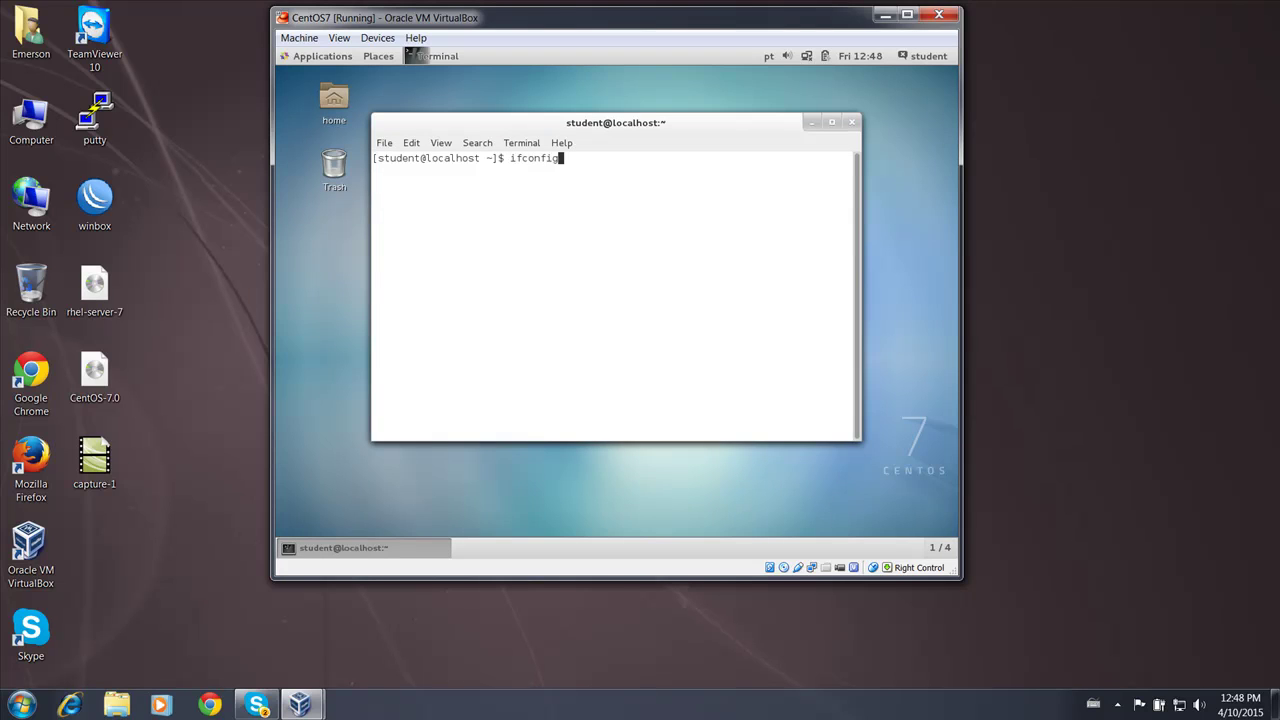
key("Return")
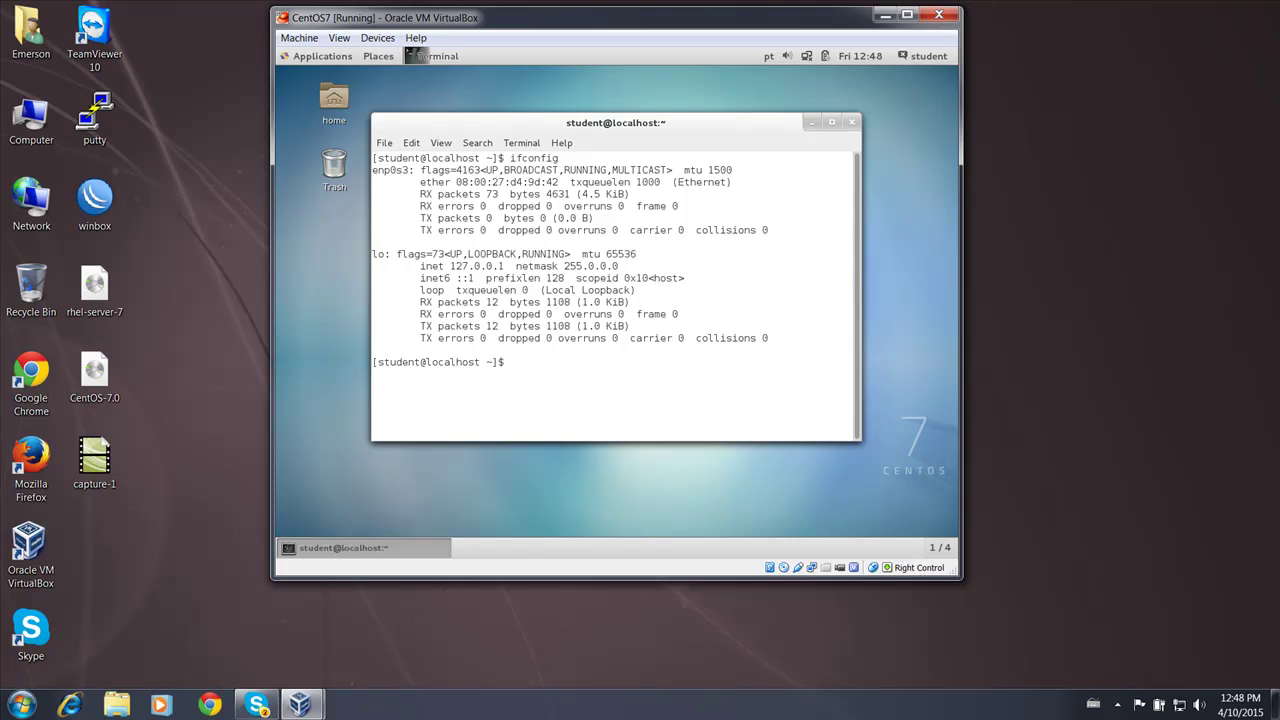
key("ctrl+l")
type("ping uo")
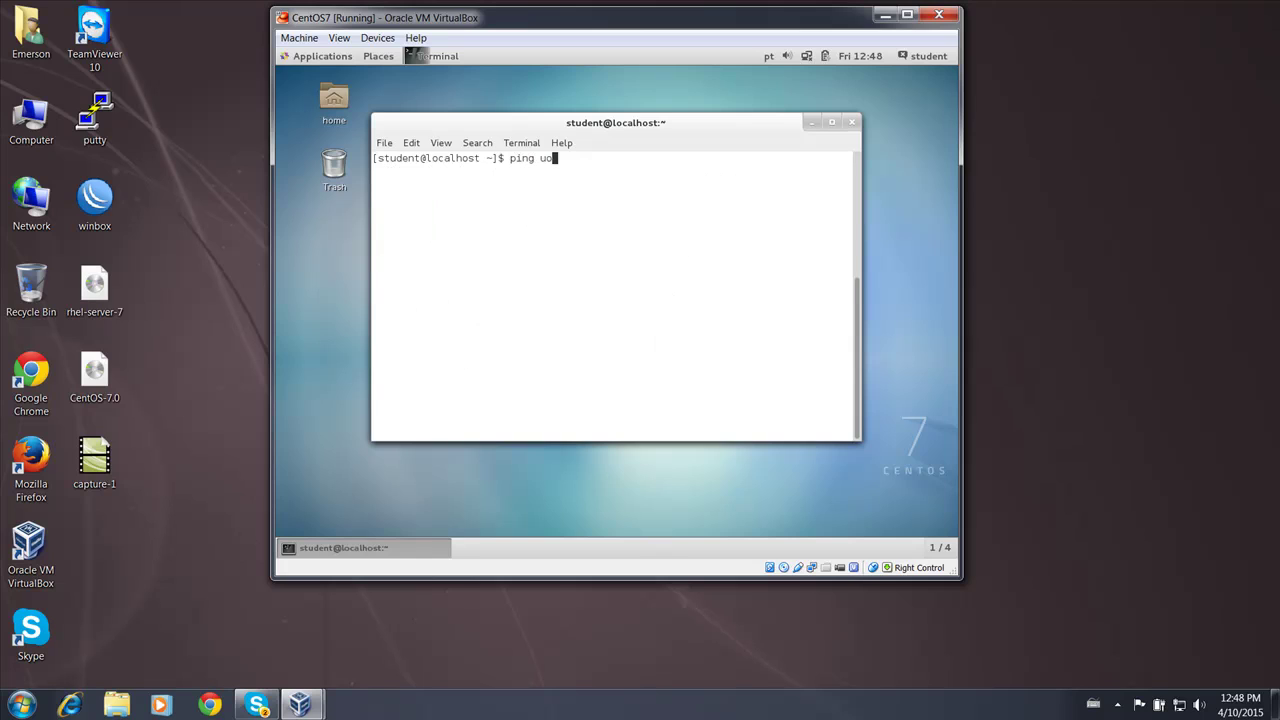
type("l.com.br")
key("Return")
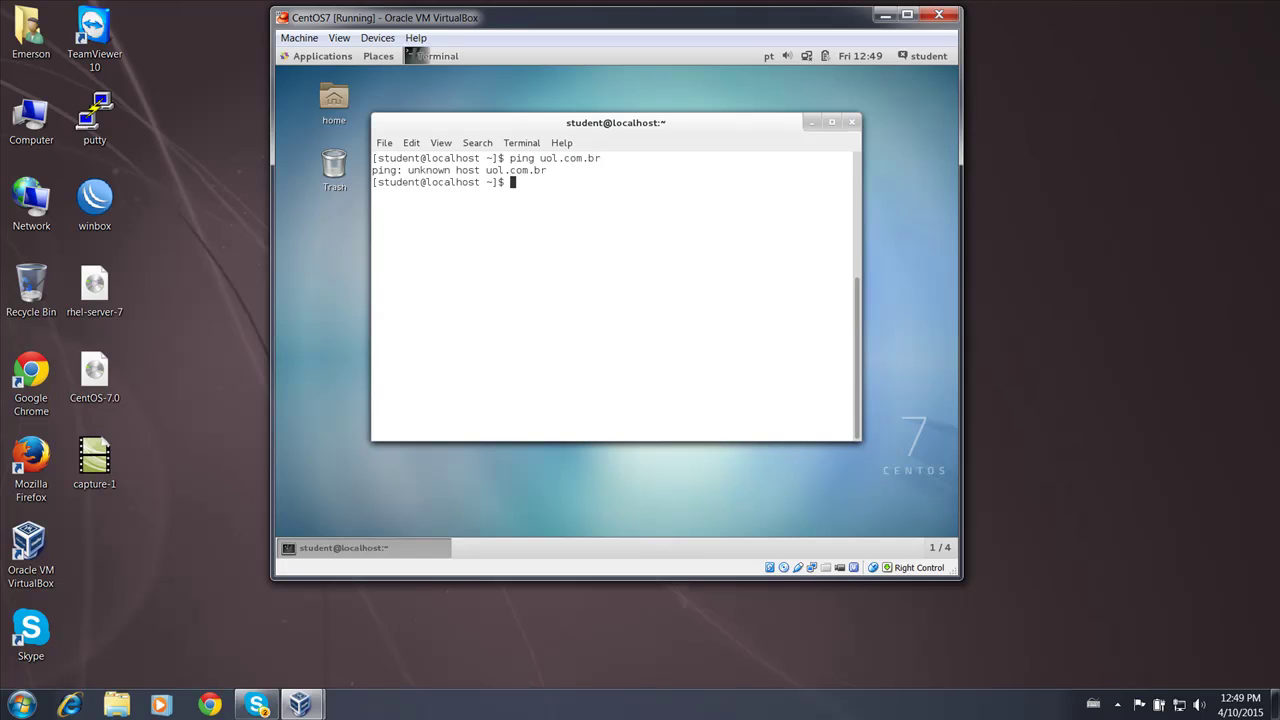
key("ctrl+c")
key("ctrl+l")
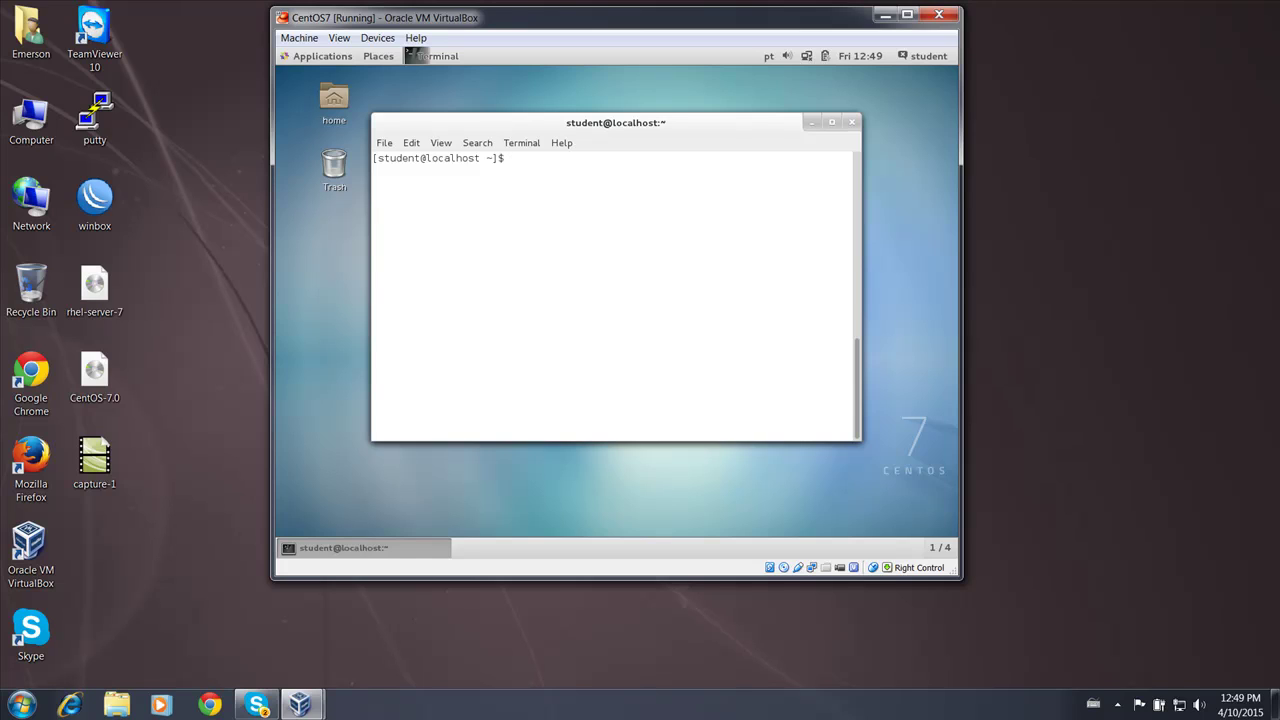
Check the nmcli help, then run nmcli connection show, which lists enp0s3 with no attached device
type("nmcli")
key("Return")
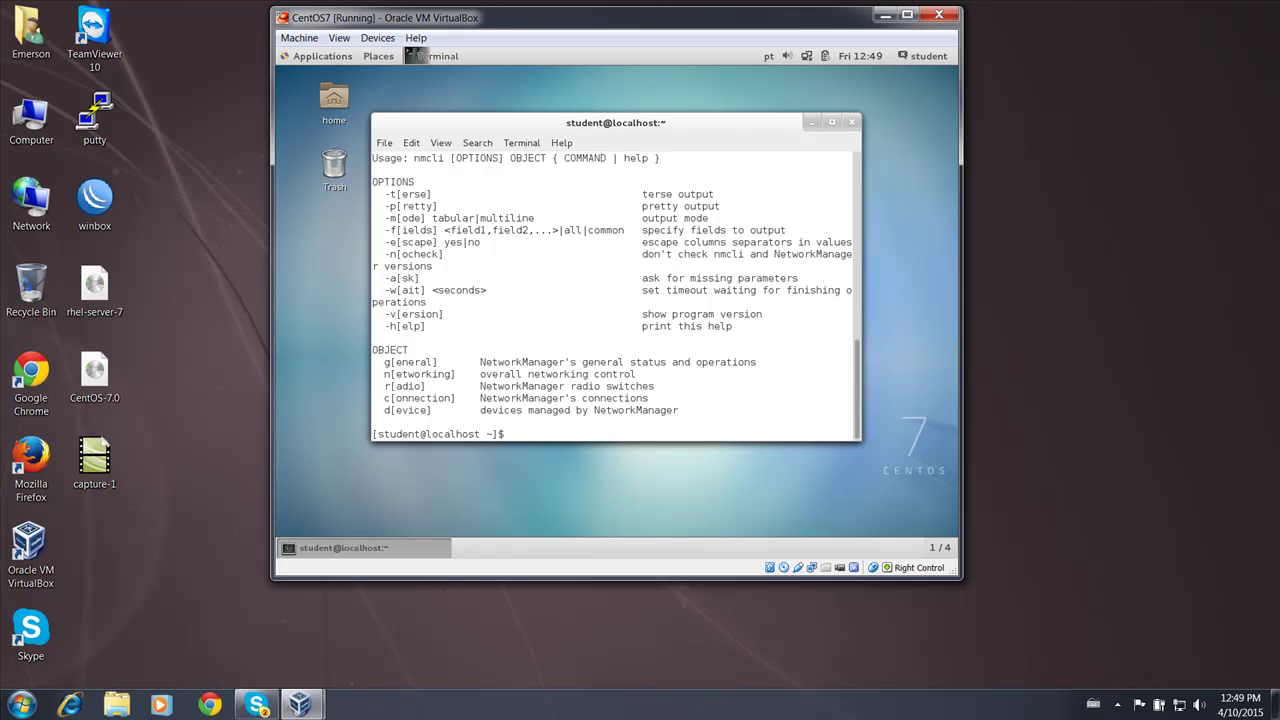
key("ctrl+l")
type("nm")
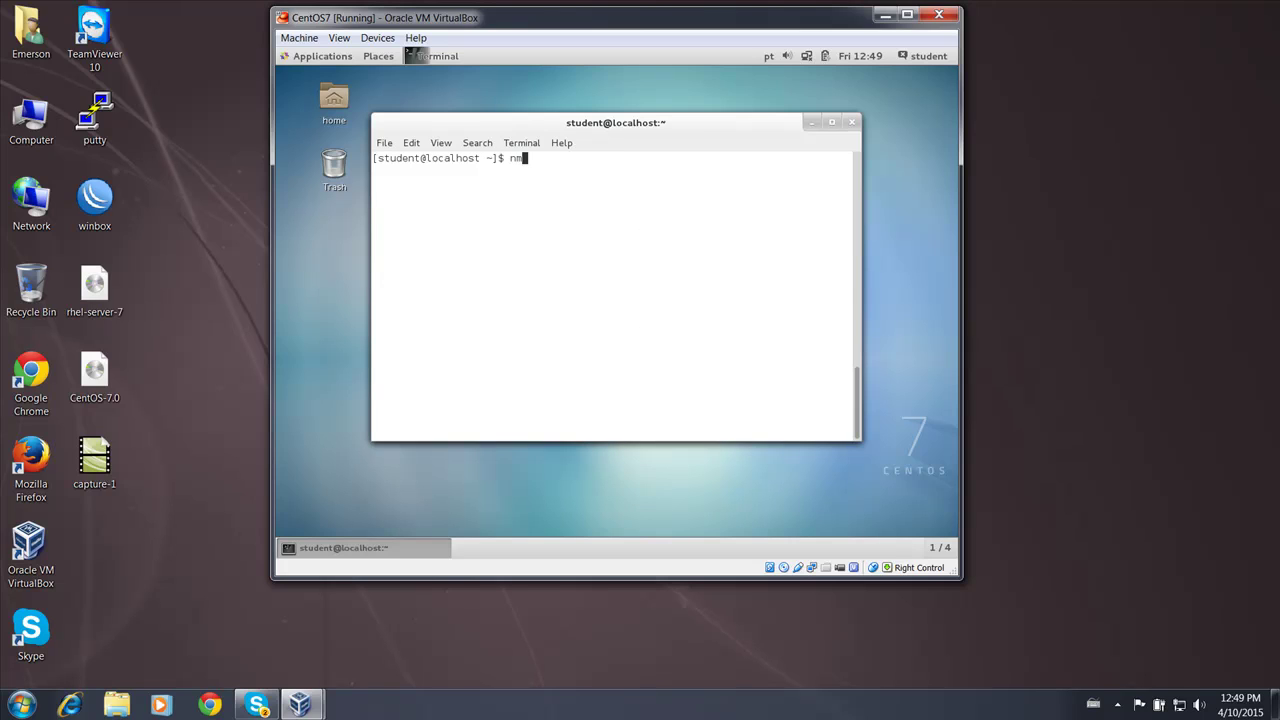
type("cli c")
key("Tab")
type("show")
key("Return")
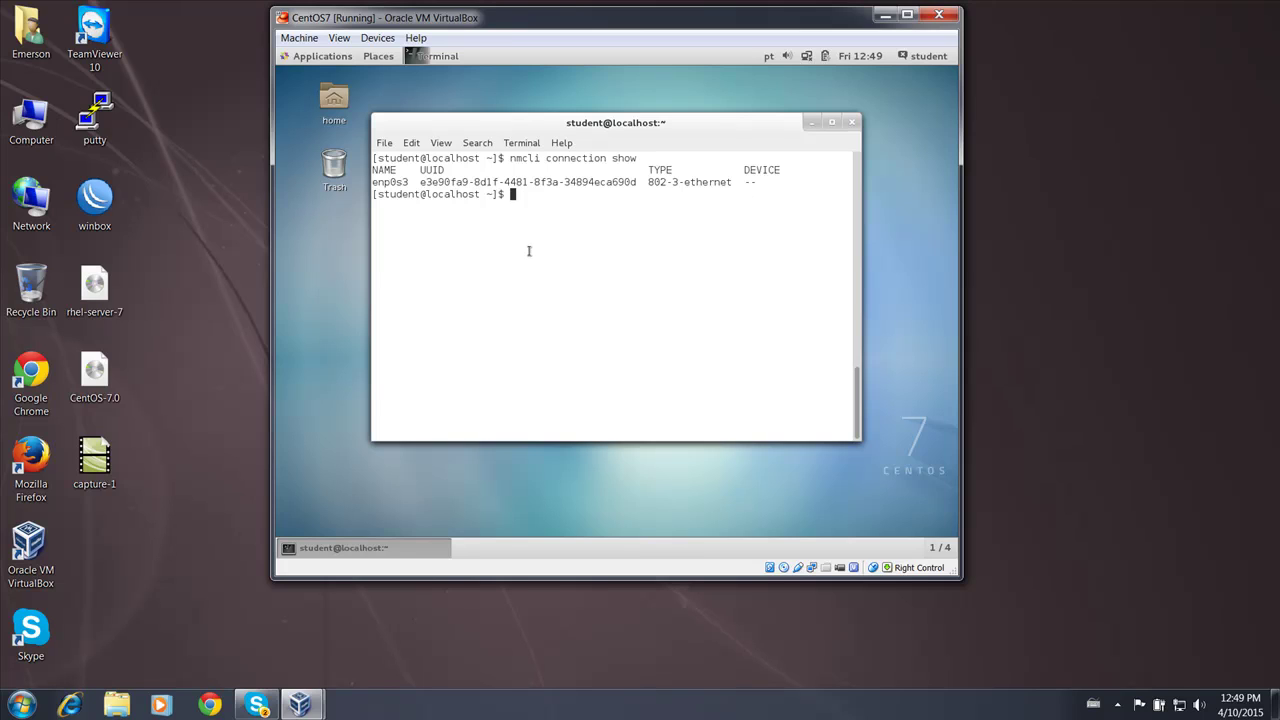
key("Return")
key("Return")
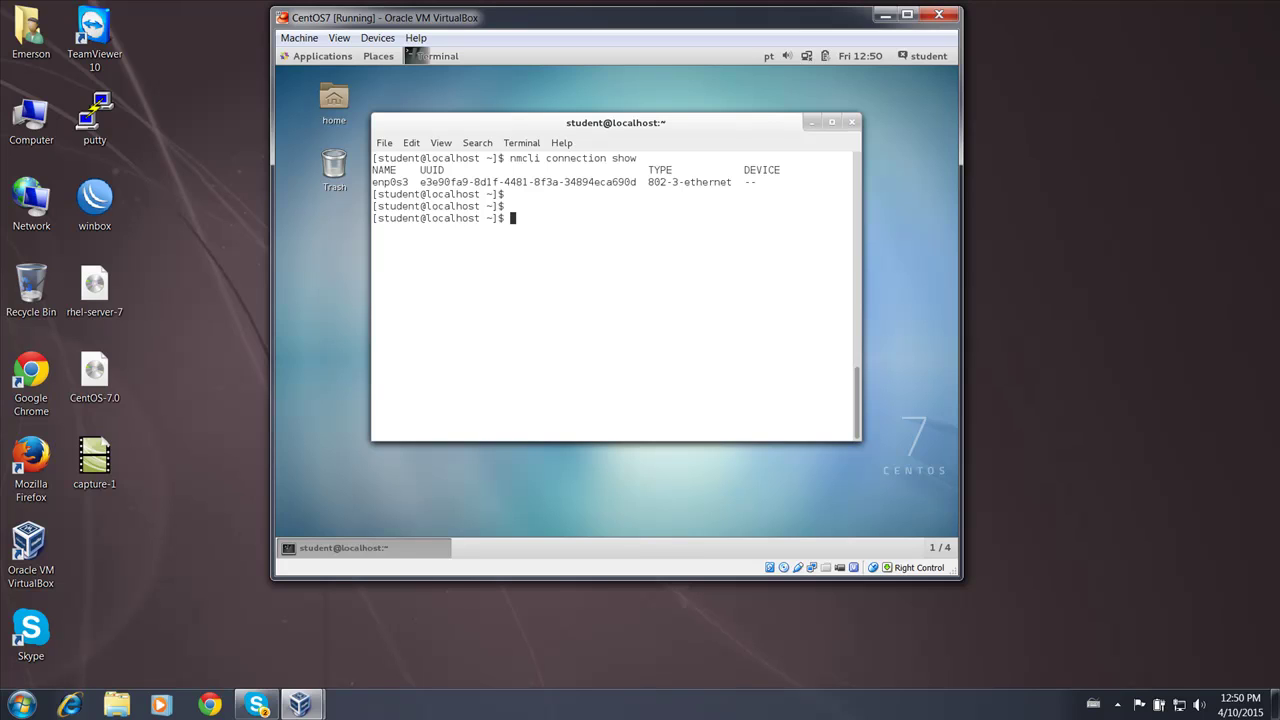
key("Return")
key("Return")
key("Return")
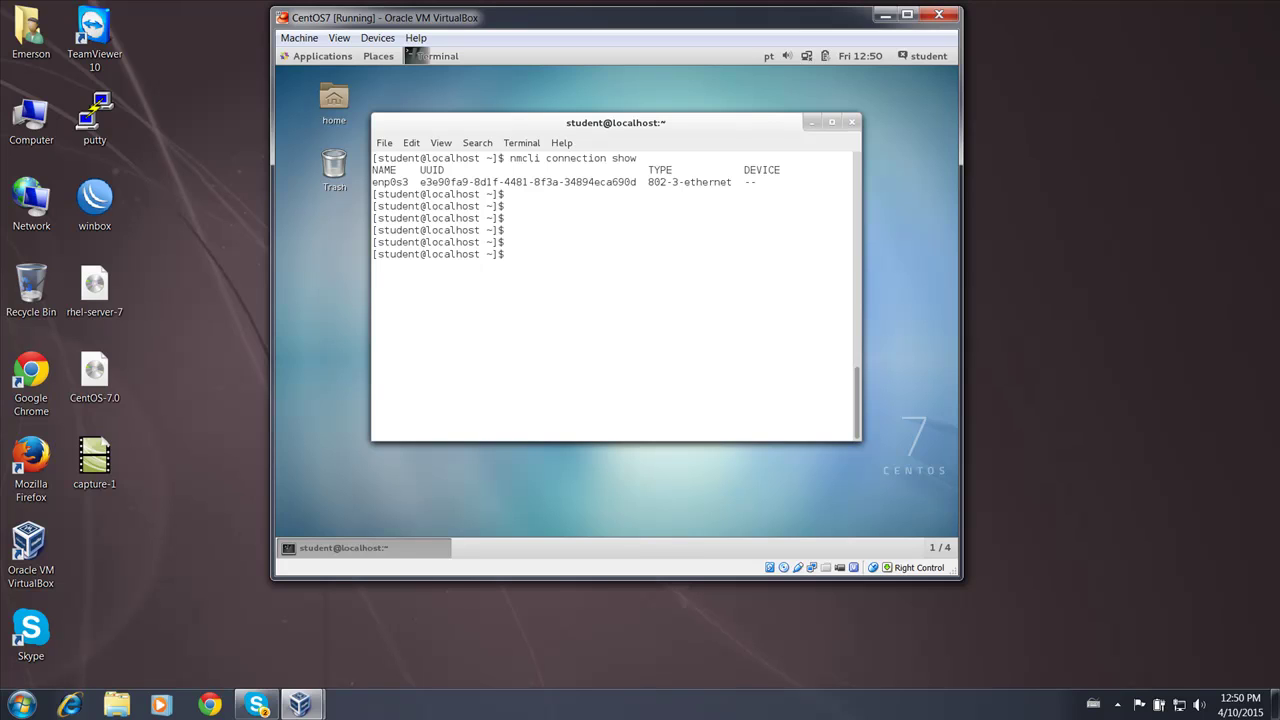
type("nmcli")
Tab-complete 'nmcli connection add type ethernet ifname enp0s3' at the prompt
key("Tab")
key("Tab")
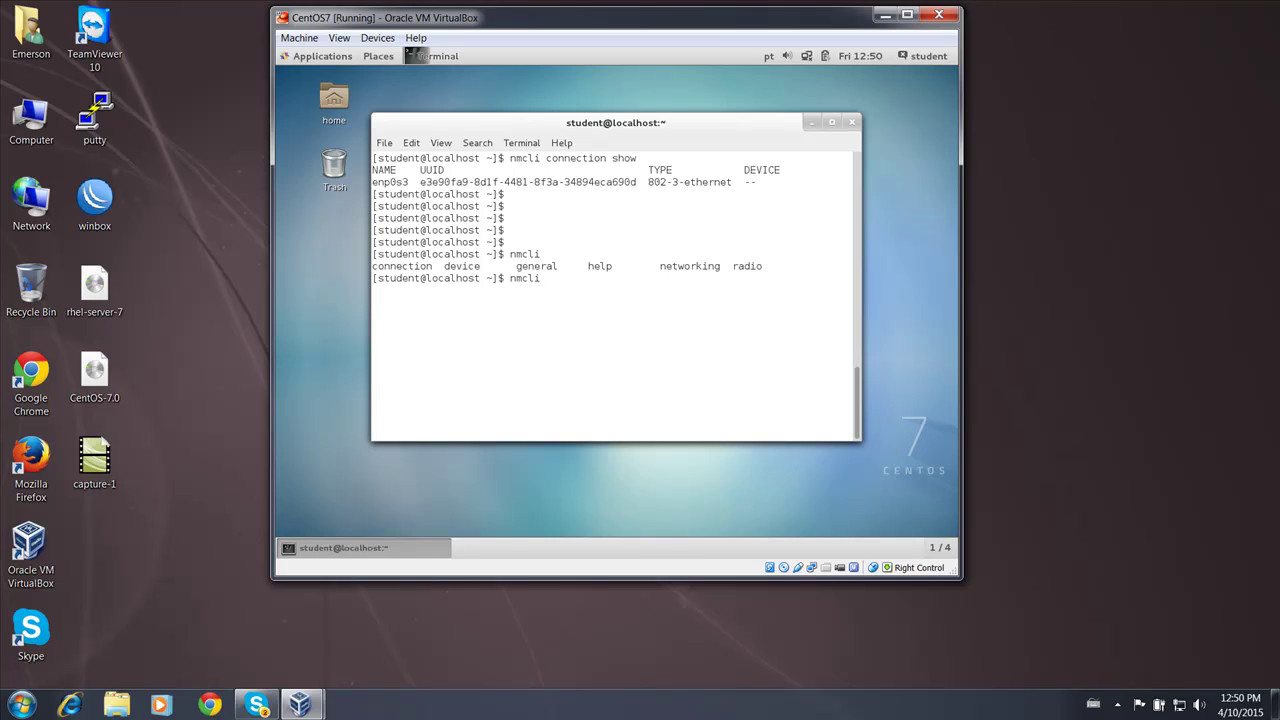
type("co")
key("Tab")
key("Tab")
key("Tab")
key("Tab")
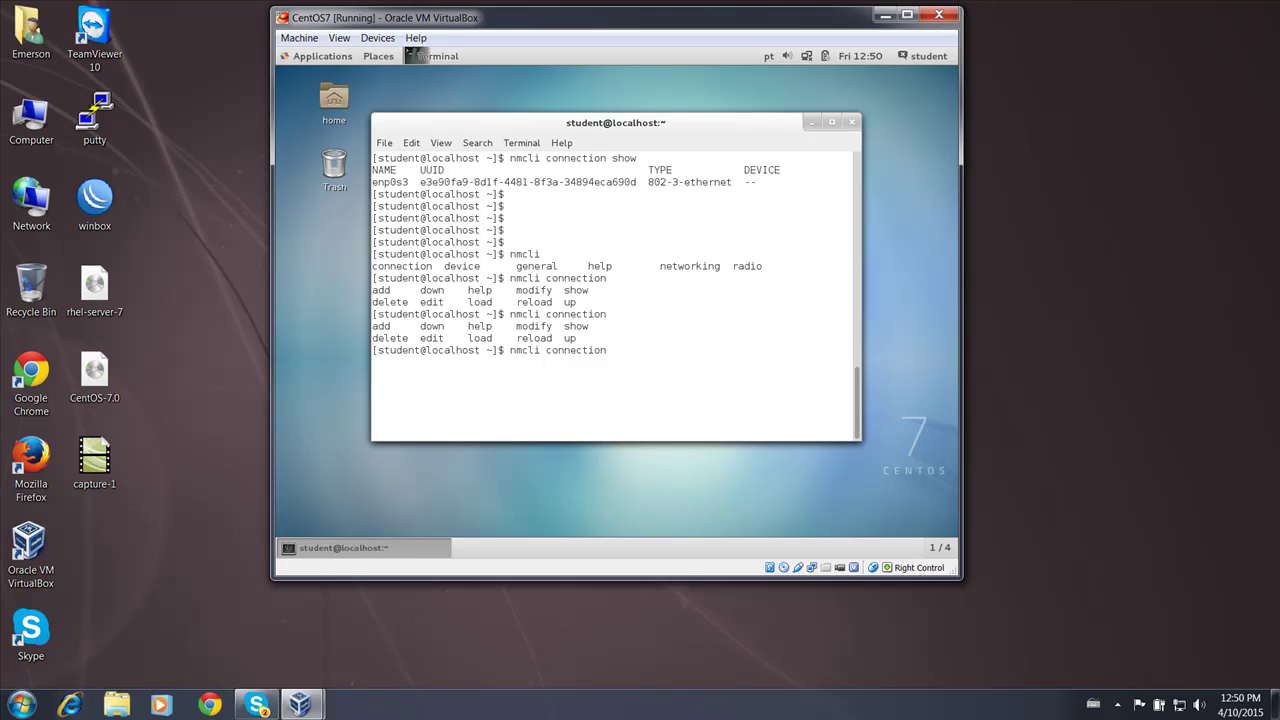
type("add")
key("Tab")
key("Tab")
key("Tab")
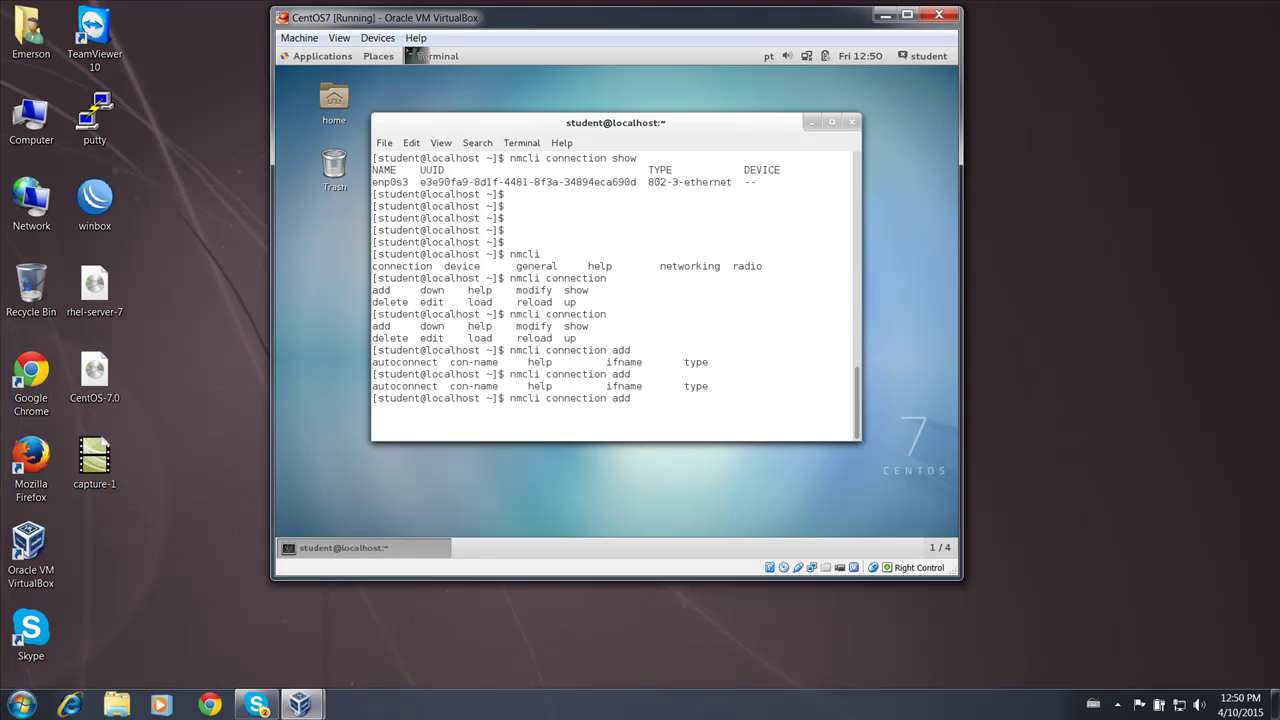
type("ty")
key("Tab")
key("Tab")
key("Tab")
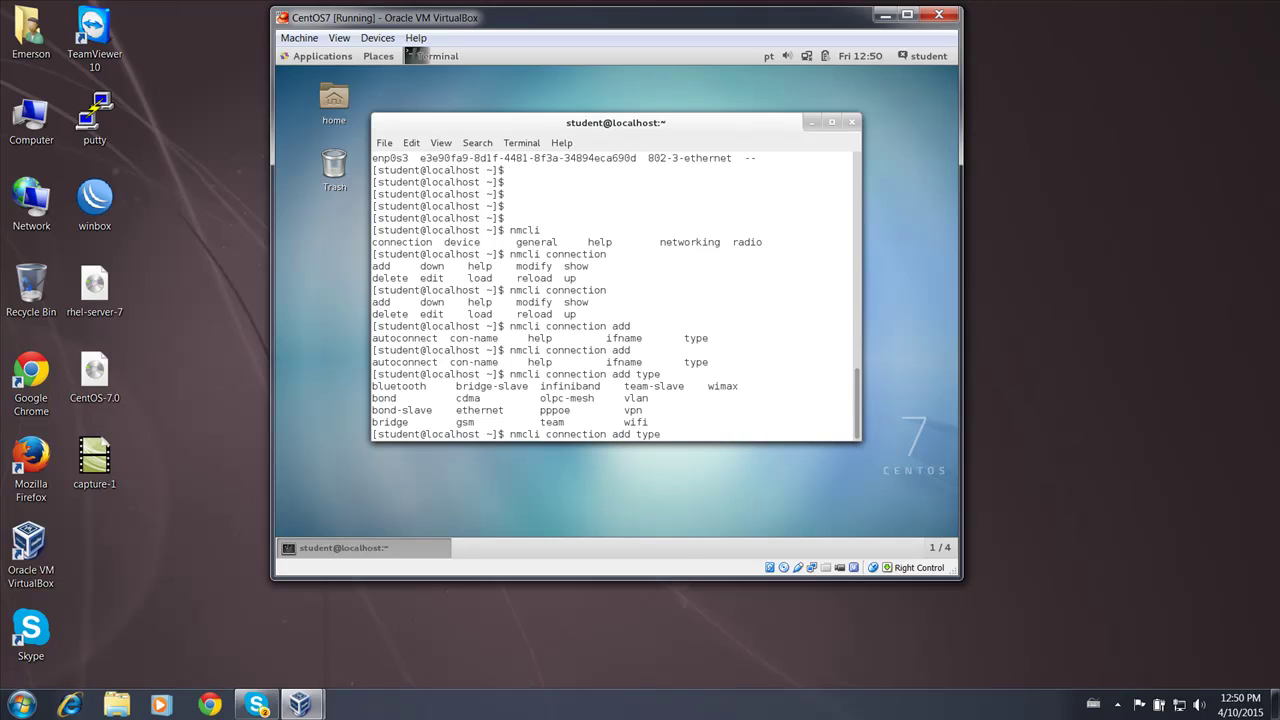
type("et")
key("Tab")
key("Tab")
key("Tab")
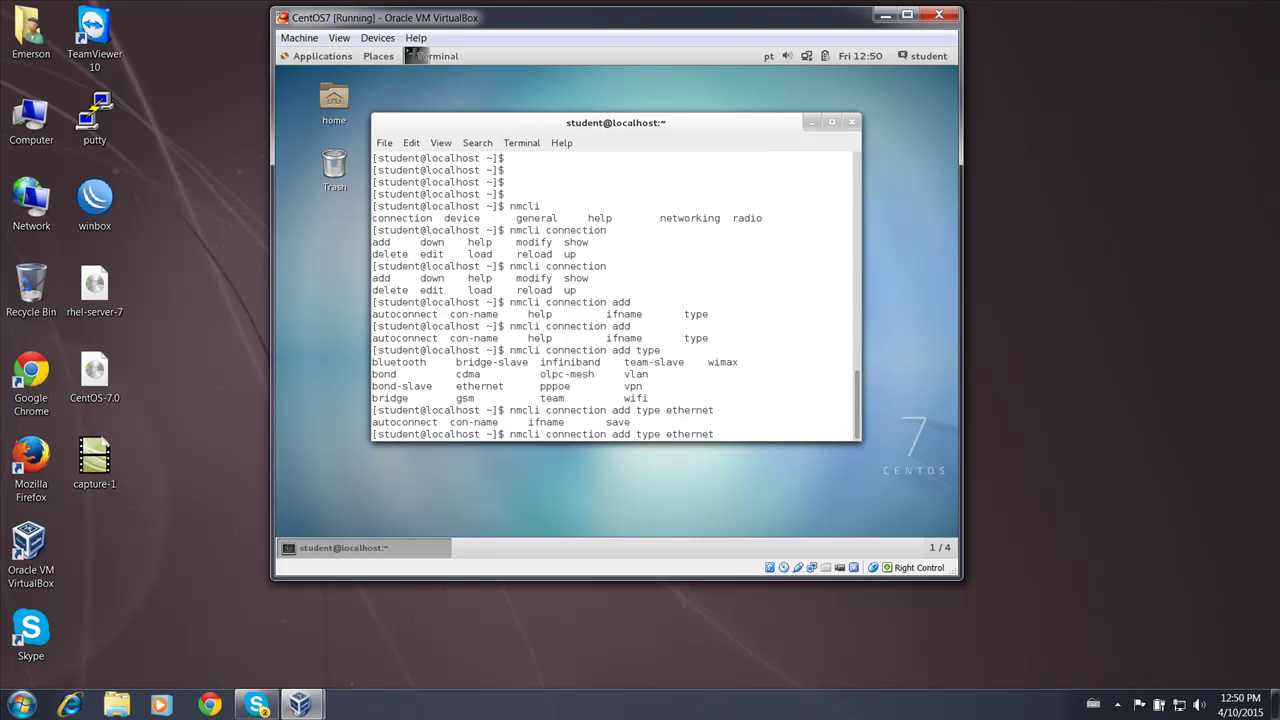
type("if")
key("Tab")
key("Tab")
key("Tab")
key("Tab")
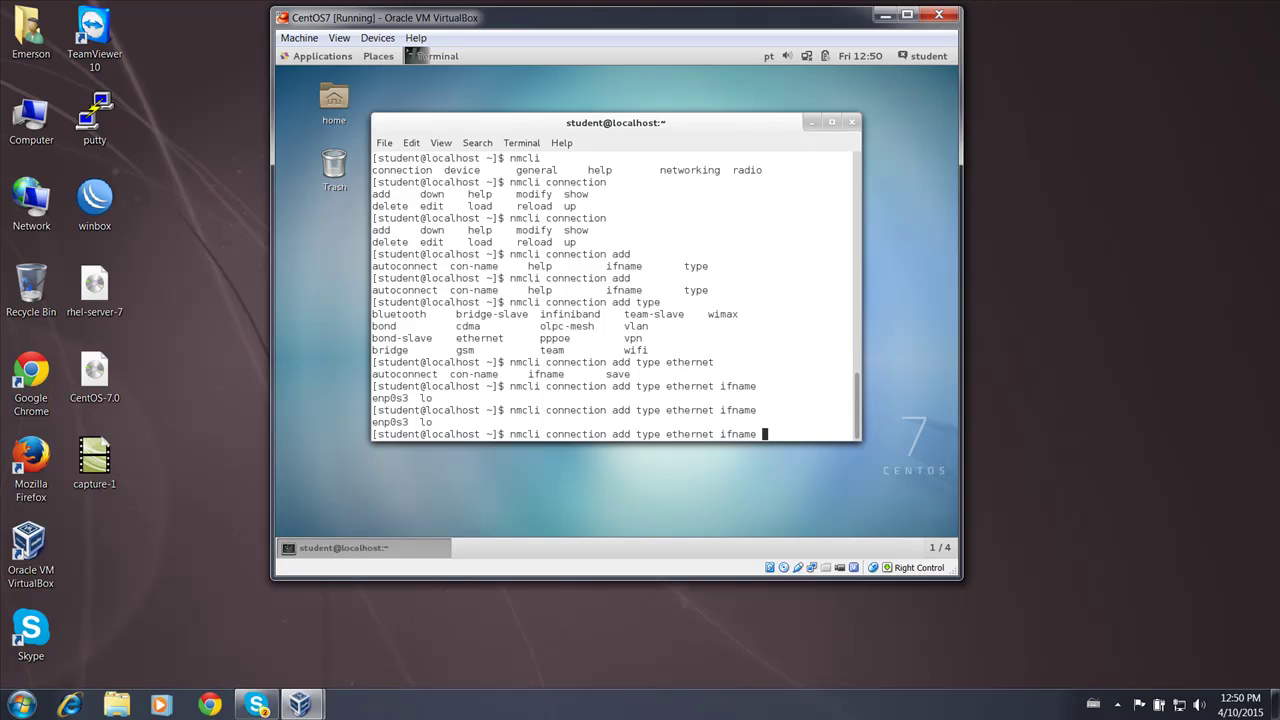
type("e")
key("Tab")
key("Tab")
key("Tab")
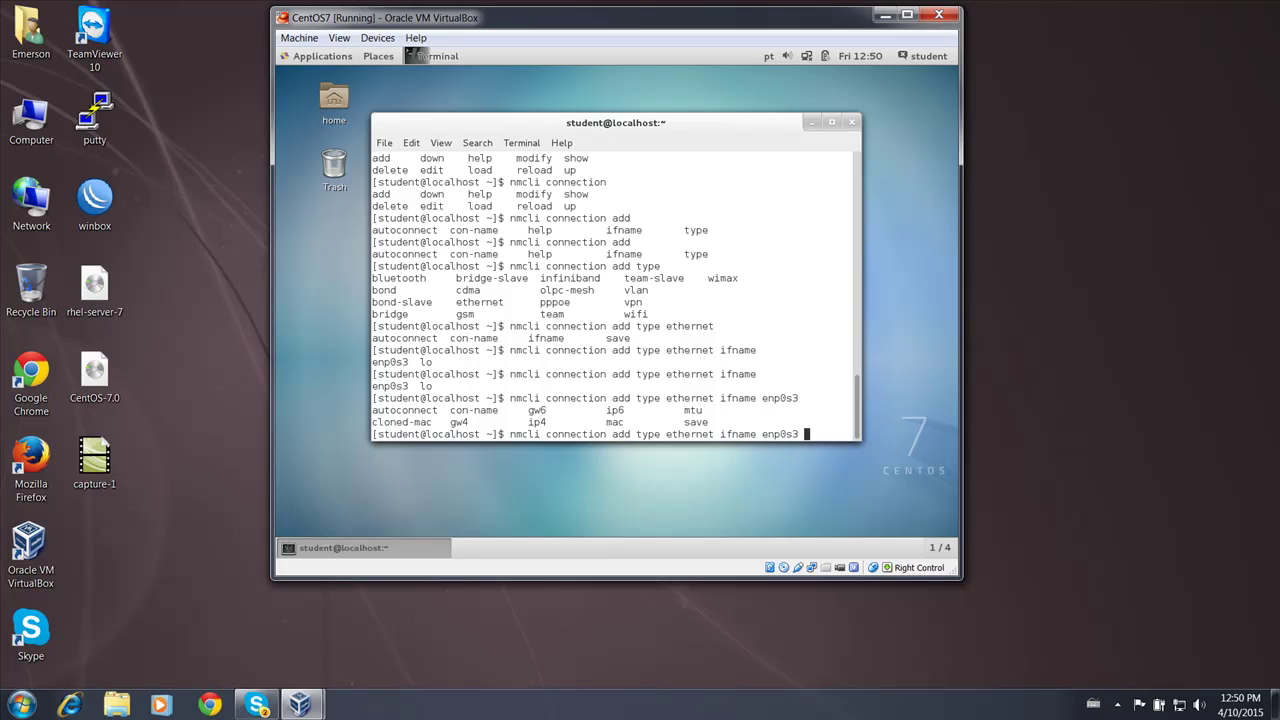
Add ip4 192.168.1.30/24 and gw4 192.168.1.1, creating connection ethernet-enp0s3
type("ip4")
type("192.168.1.")
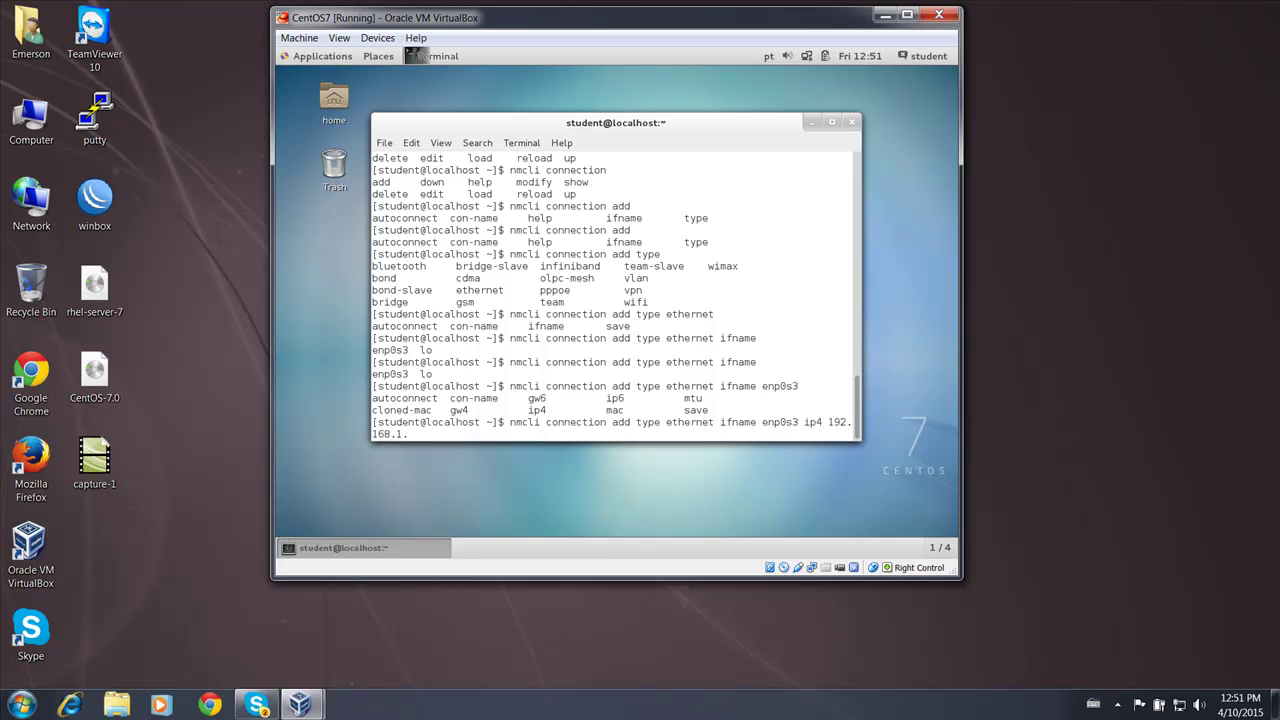
type("30/24")
key("Tab")
key("Tab")
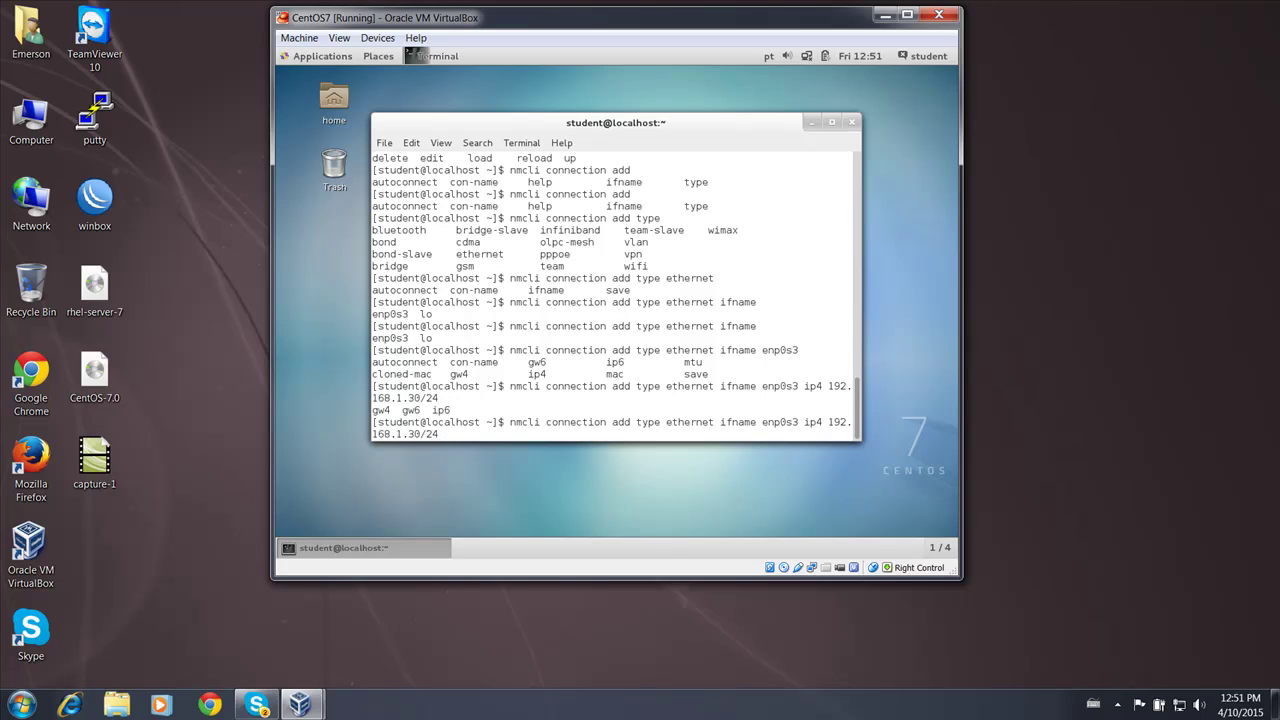
type("gw4 192.168.1.1")
key("Return")
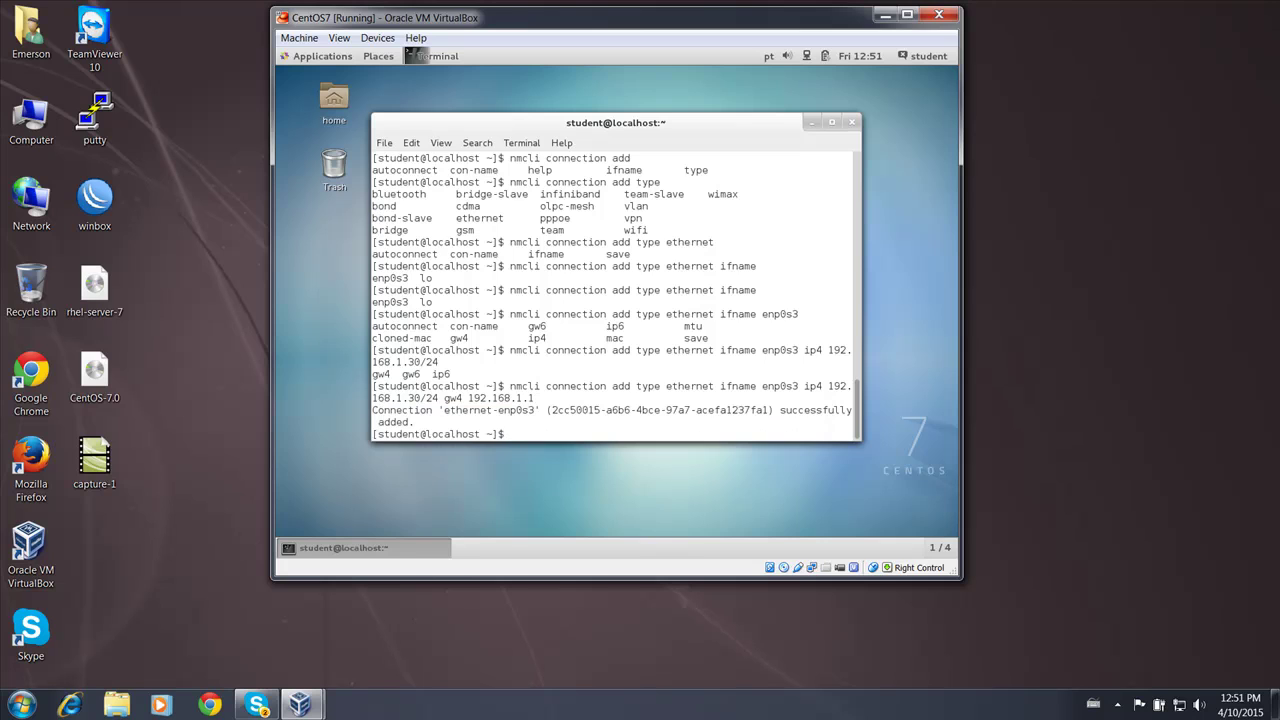
Maximize the terminal and run nmcli connection show to list the connections
left_click(831, 122)
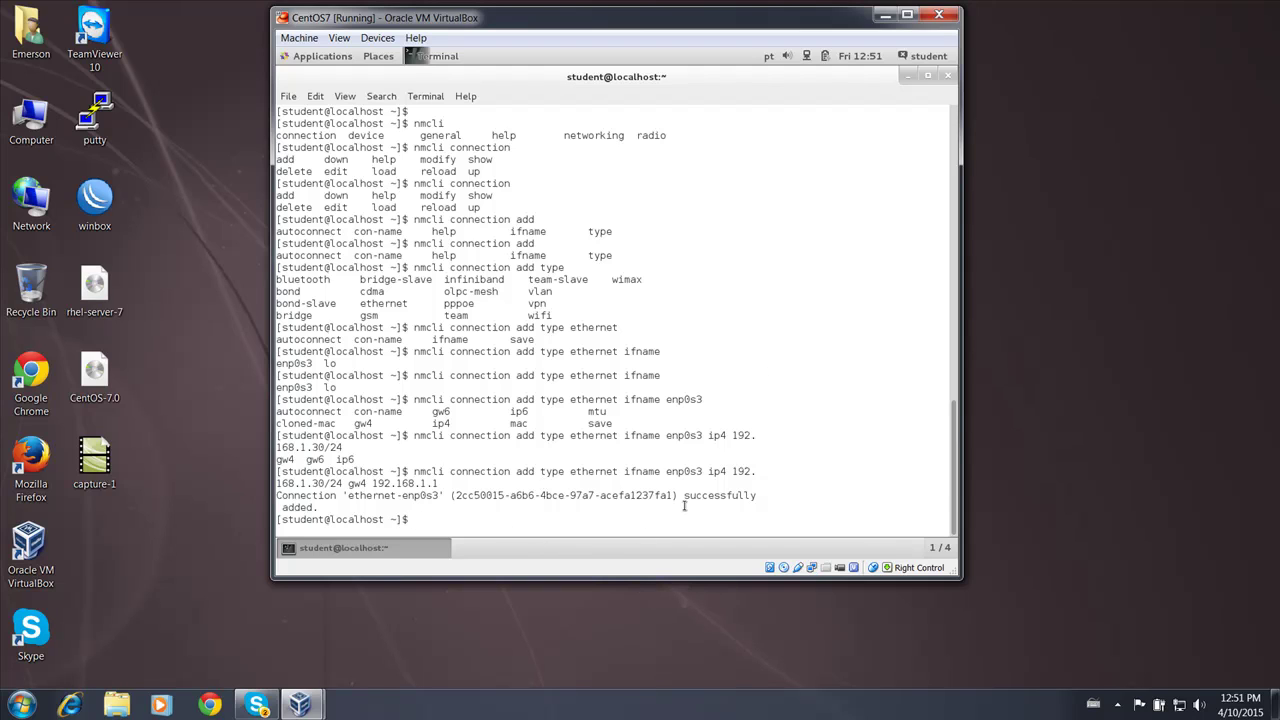
left_click_drag(684, 495, 783, 495)
left_click(633, 522)
key("Return")
key("Return")
key("Return")
key("Return")
key("Return")
key("Return")
key("Return")
key("Return")
key("Return")
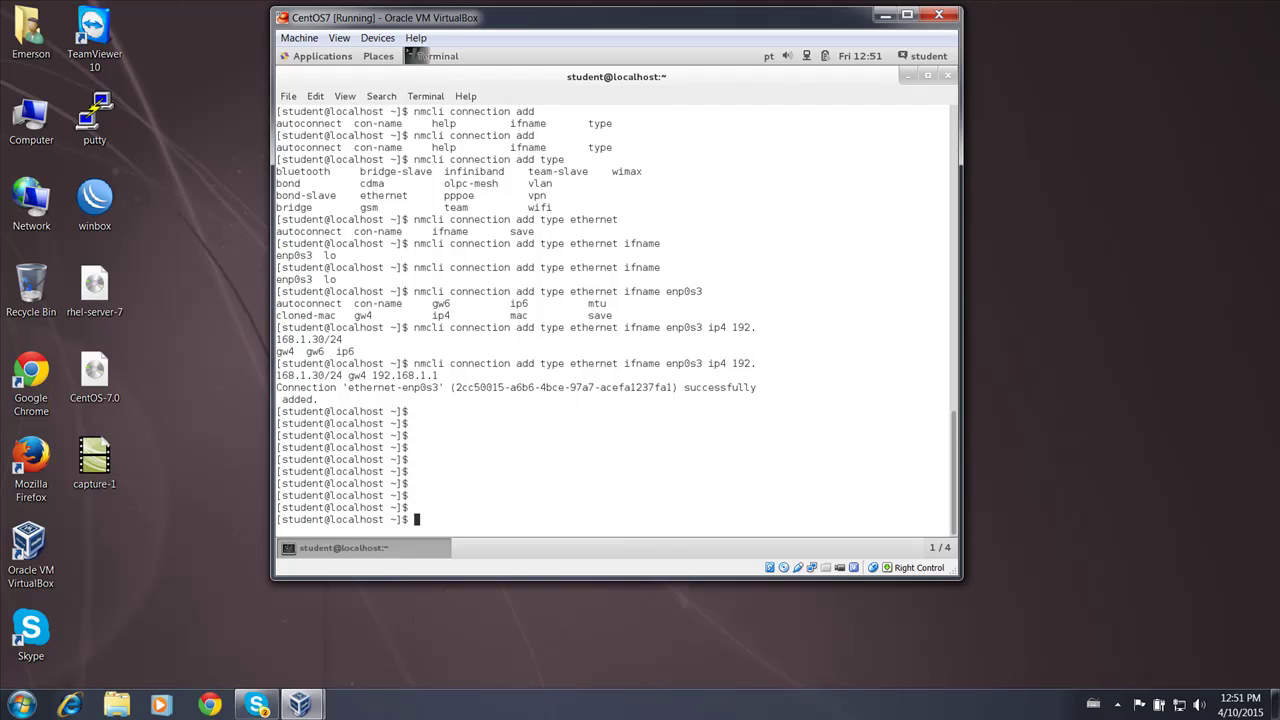
type("nmi")
type("li connection show")
key("Return")
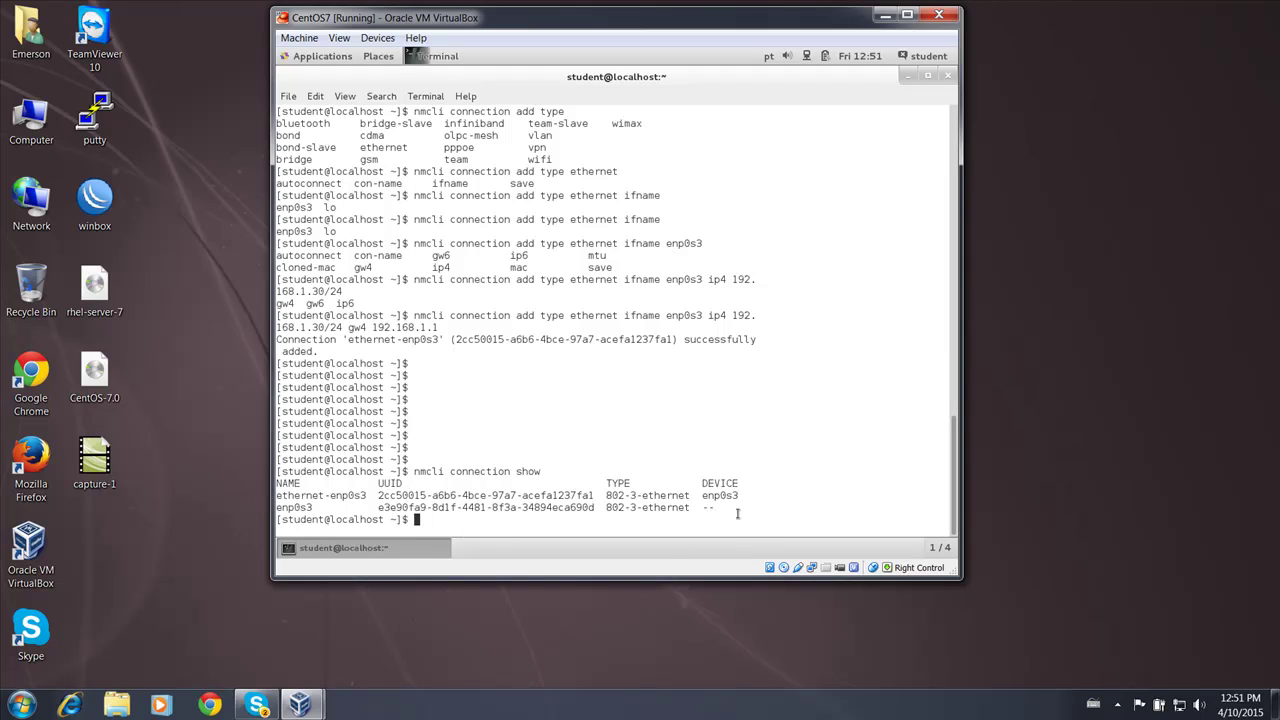
Note enp0s3 in the DEVICE column, then ping uol.com.br and stop it
left_click_drag(703, 495, 744, 495)
key("Return")
key("Return")
key("Return")
type("ping ")
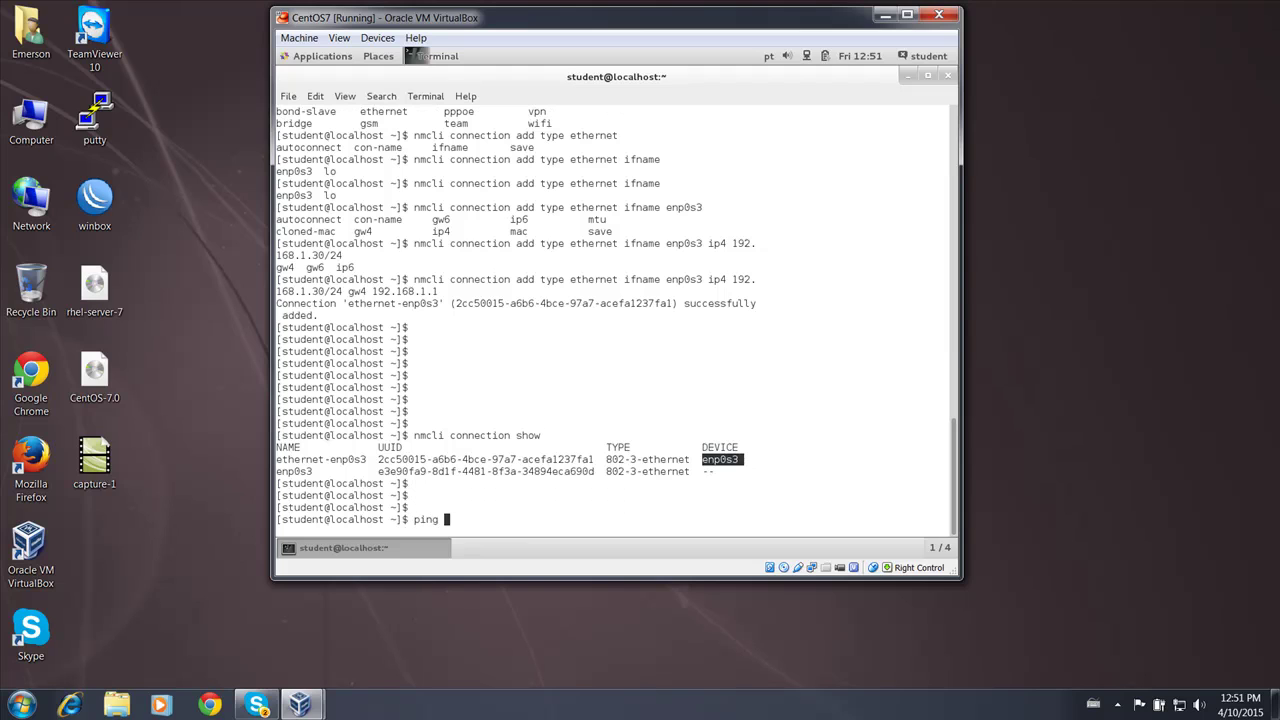
type("uol.com.br")
key("Return")
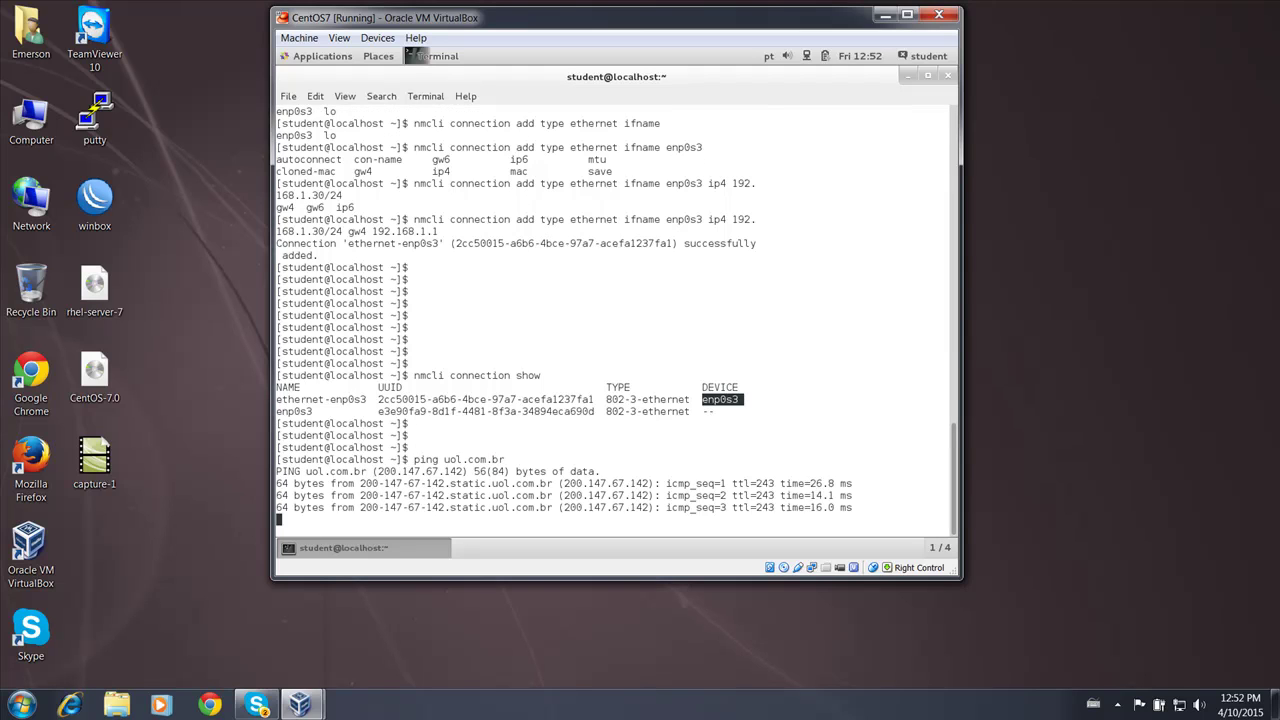
key("ctrl+c")
Clear the screen and list the connections with nmcli connection show
key("ctrl+l")
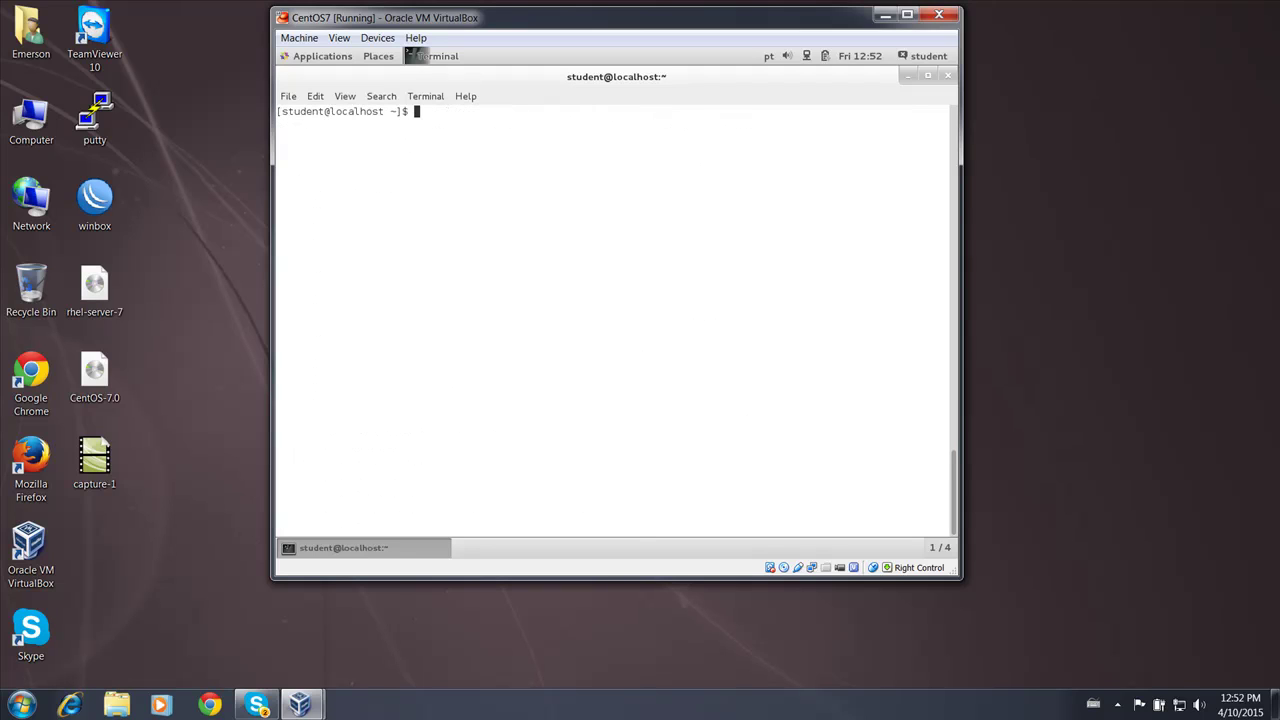
type("nmcl")
key("BackSpace")
key("BackSpace")
key("BackSpace")
type("mcli connection show")
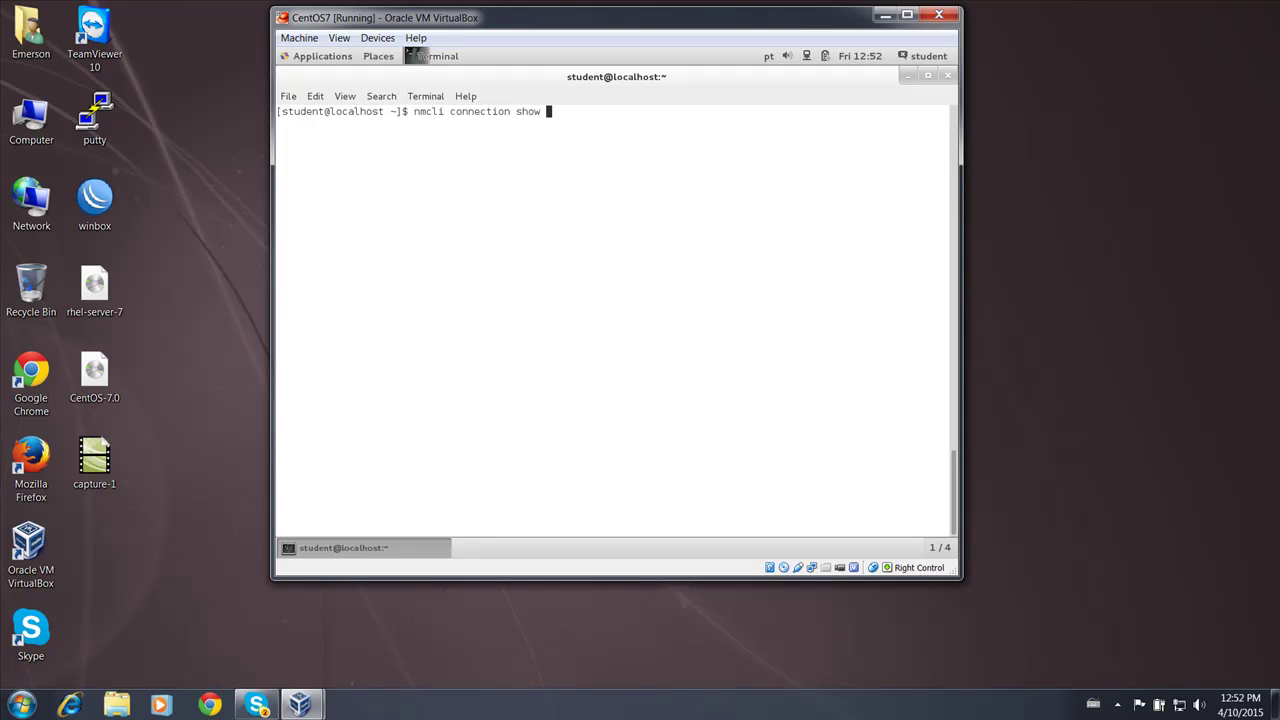
key("Return")
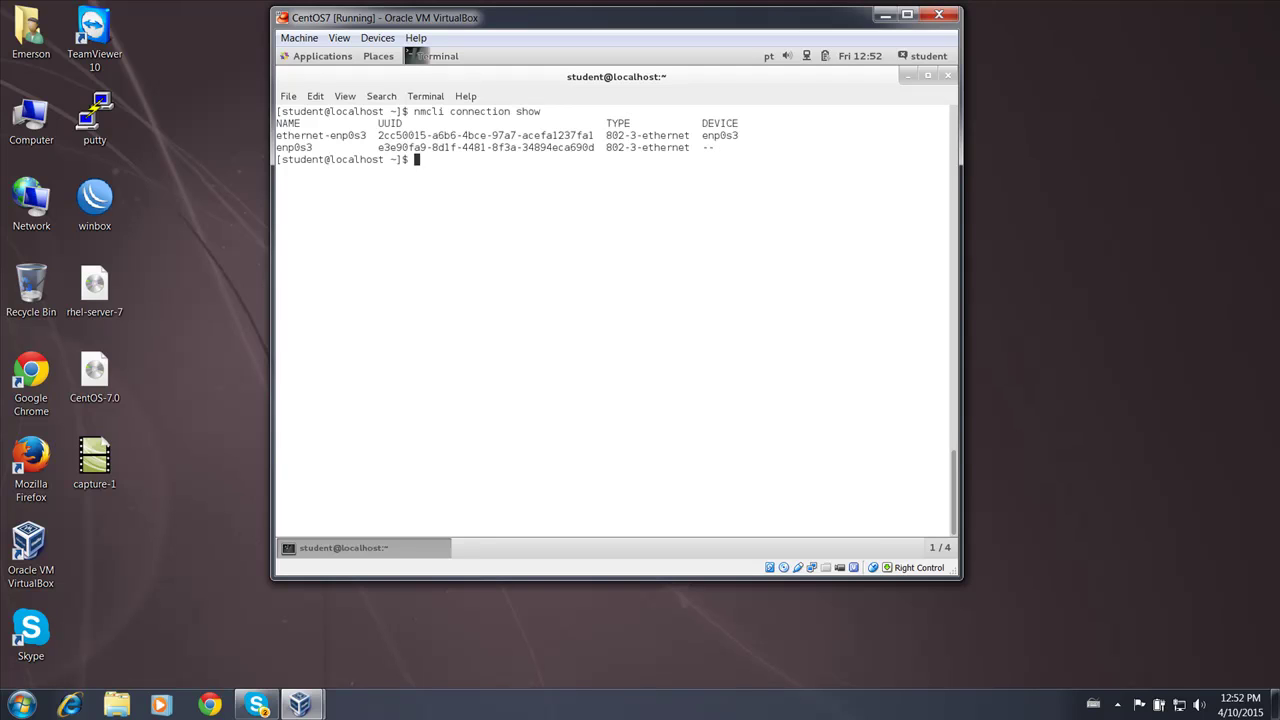
key("Return")
key("Return")
key("Return")
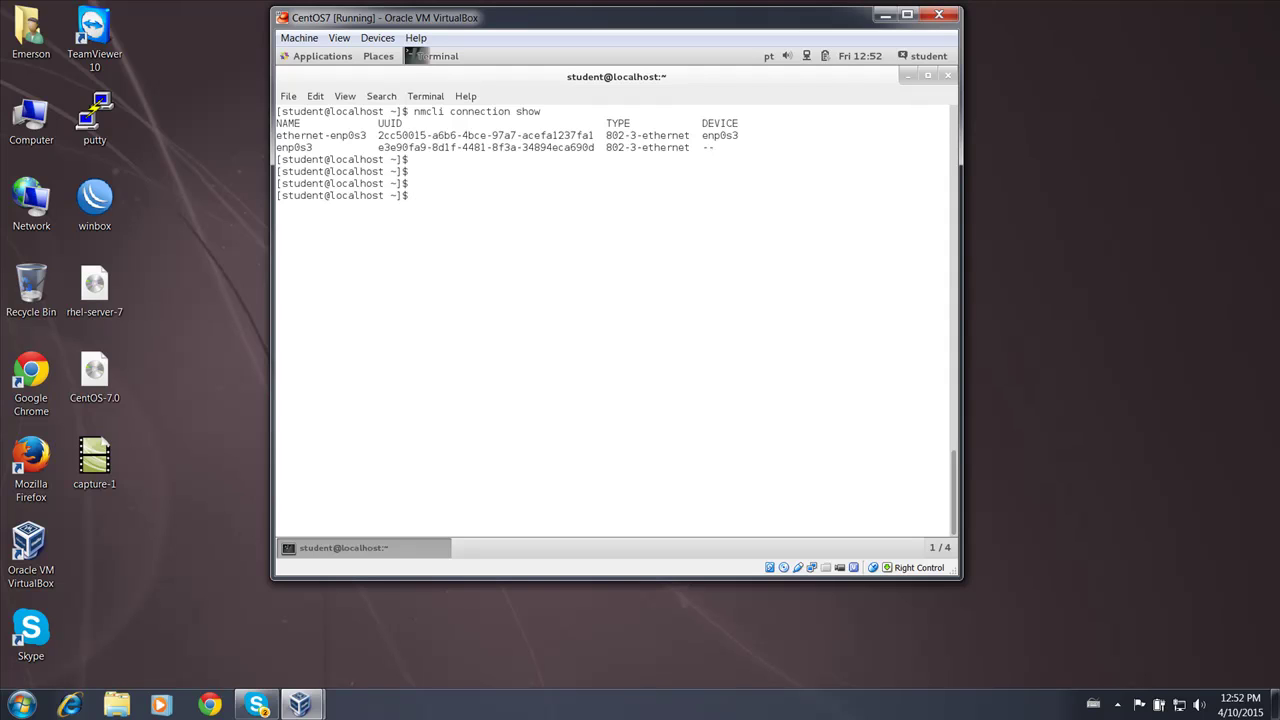
Enable networking with nmcli networking on
type("nmcli")
key("Tab")
key("Tab")
type("d")
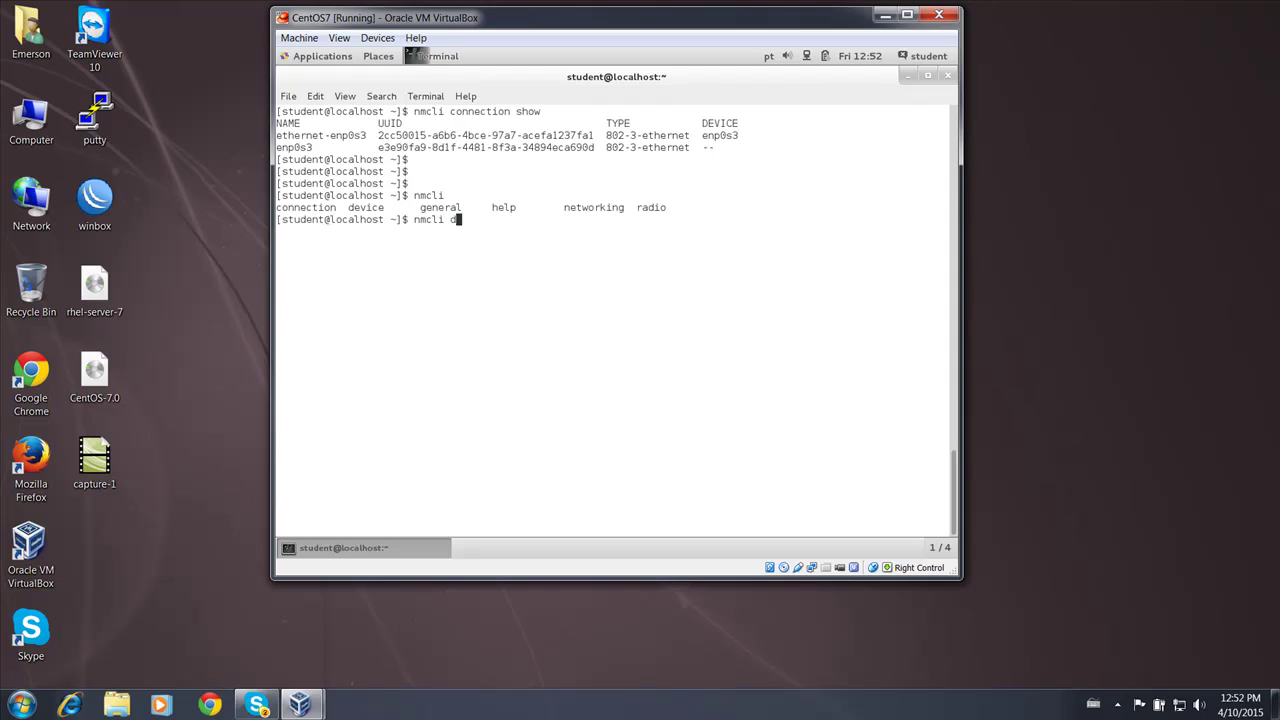
key("BackSpace")
type("networking")
key("Tab")
key("Tab")
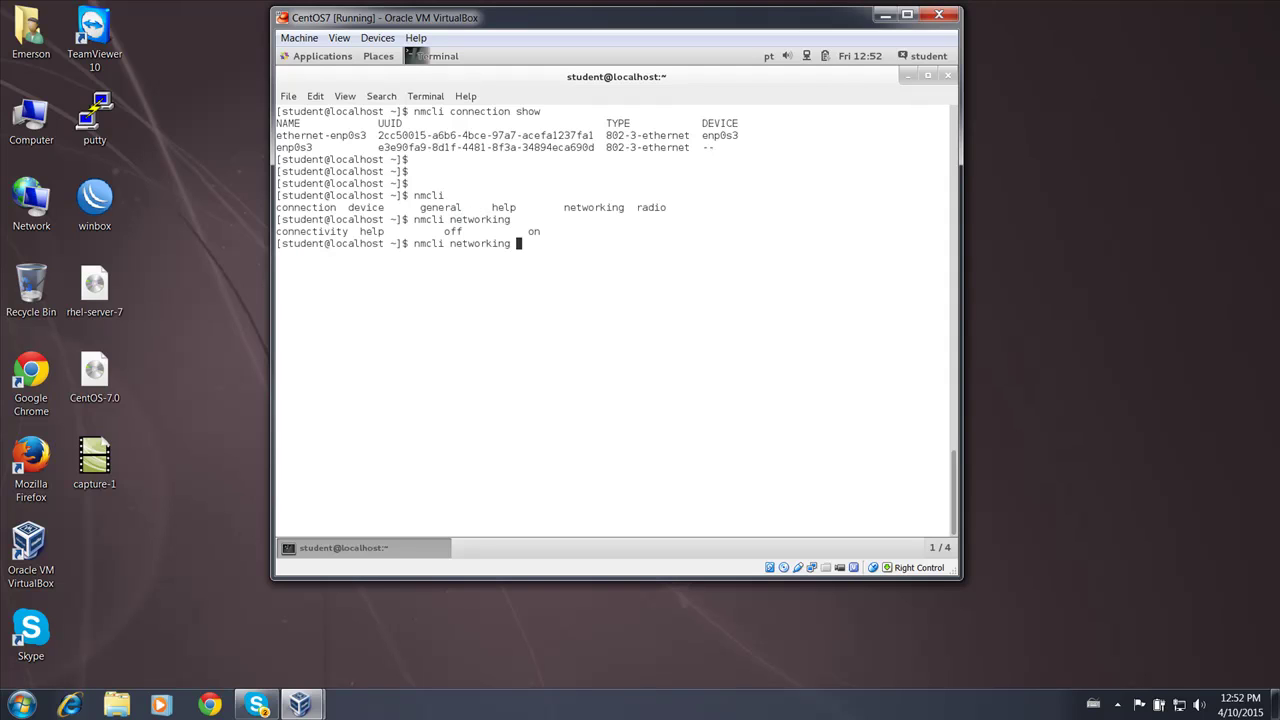
type("on")
key("Return")
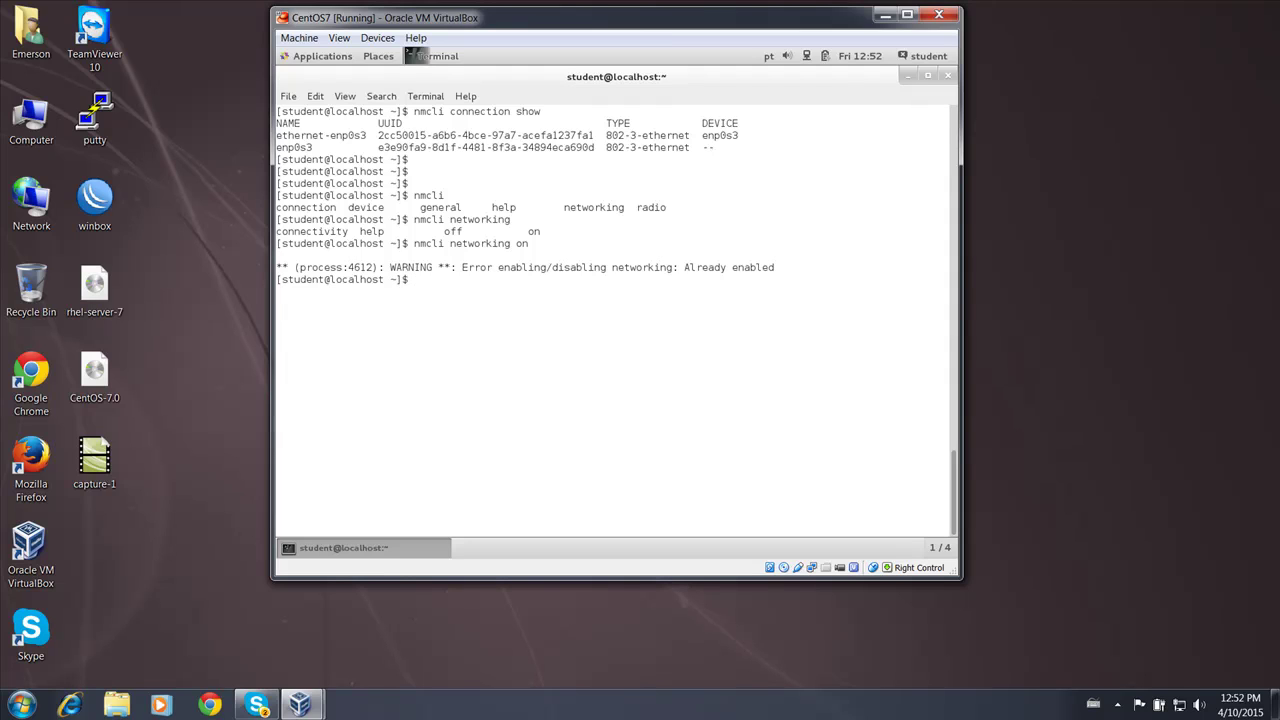
key("Return")
key("Return")
Show device details confirming enp0s3 at 192.168.1.30/24 via 192.168.1.1, then clear the screen
type("nmcli ")
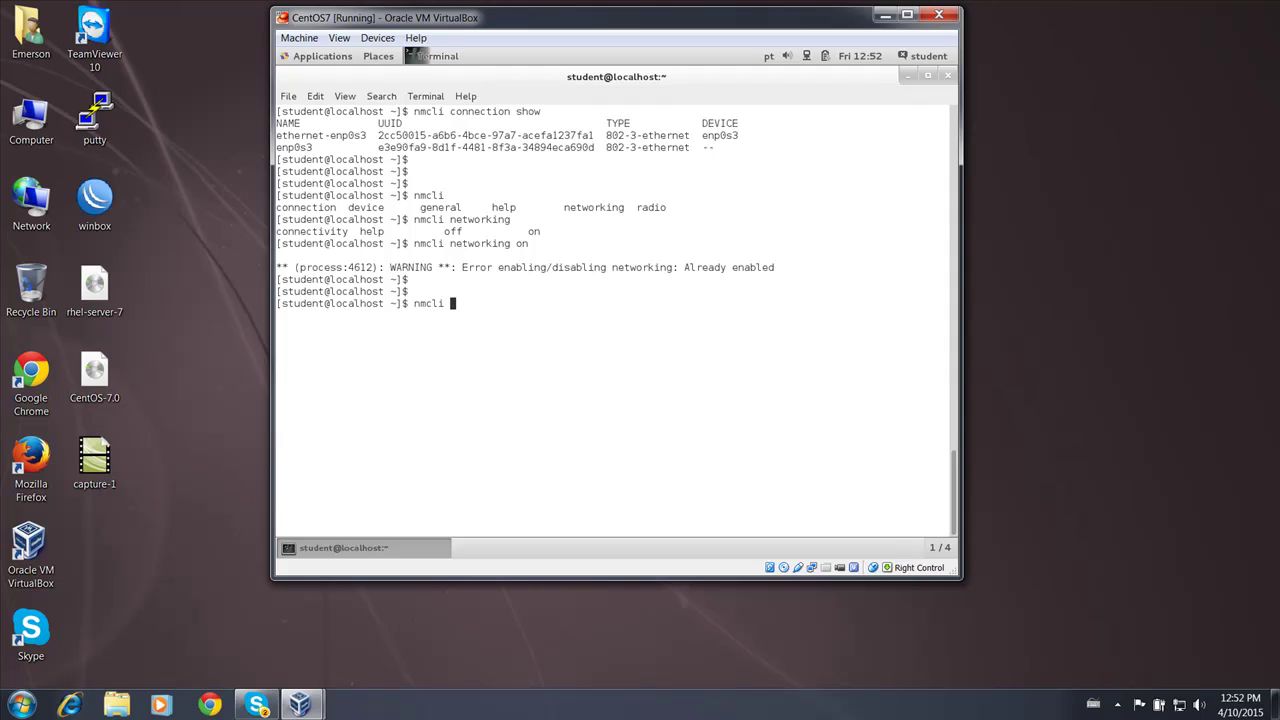
type("dev")
key("Tab")
key("Tab")
key("Tab")
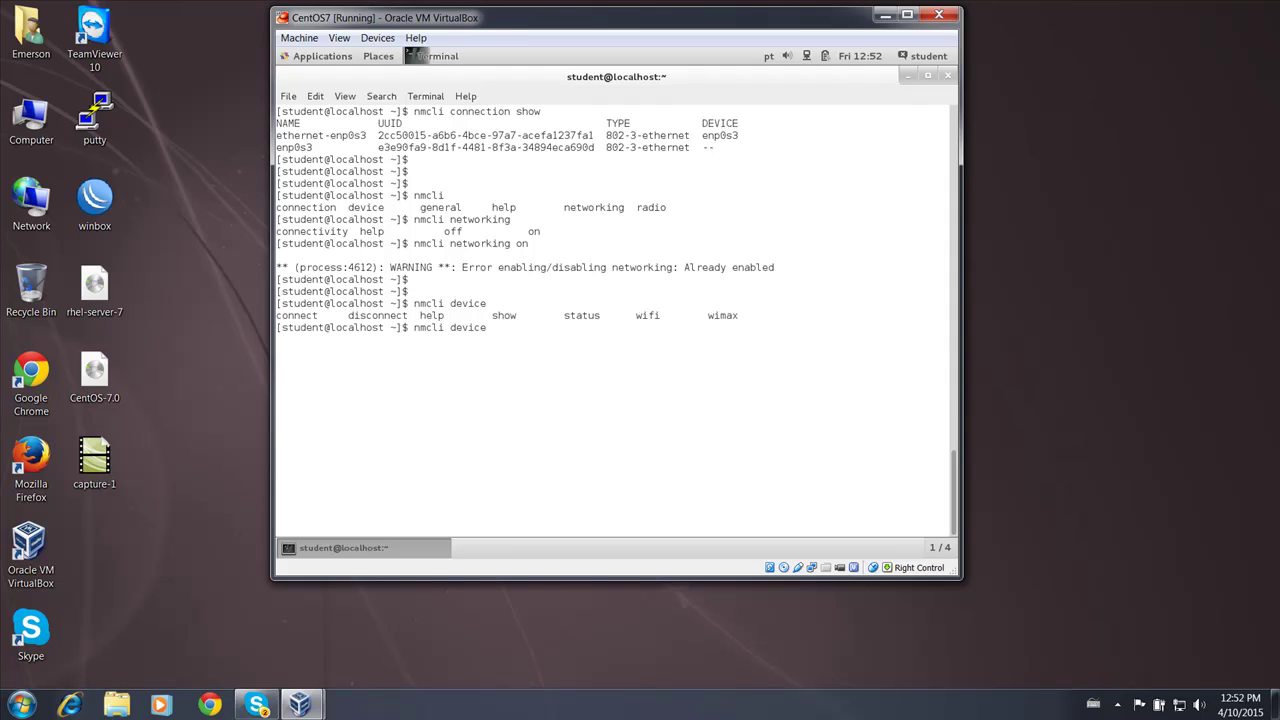
type("s")
key("Tab")
key("Tab")
key("Tab")
key("Tab")
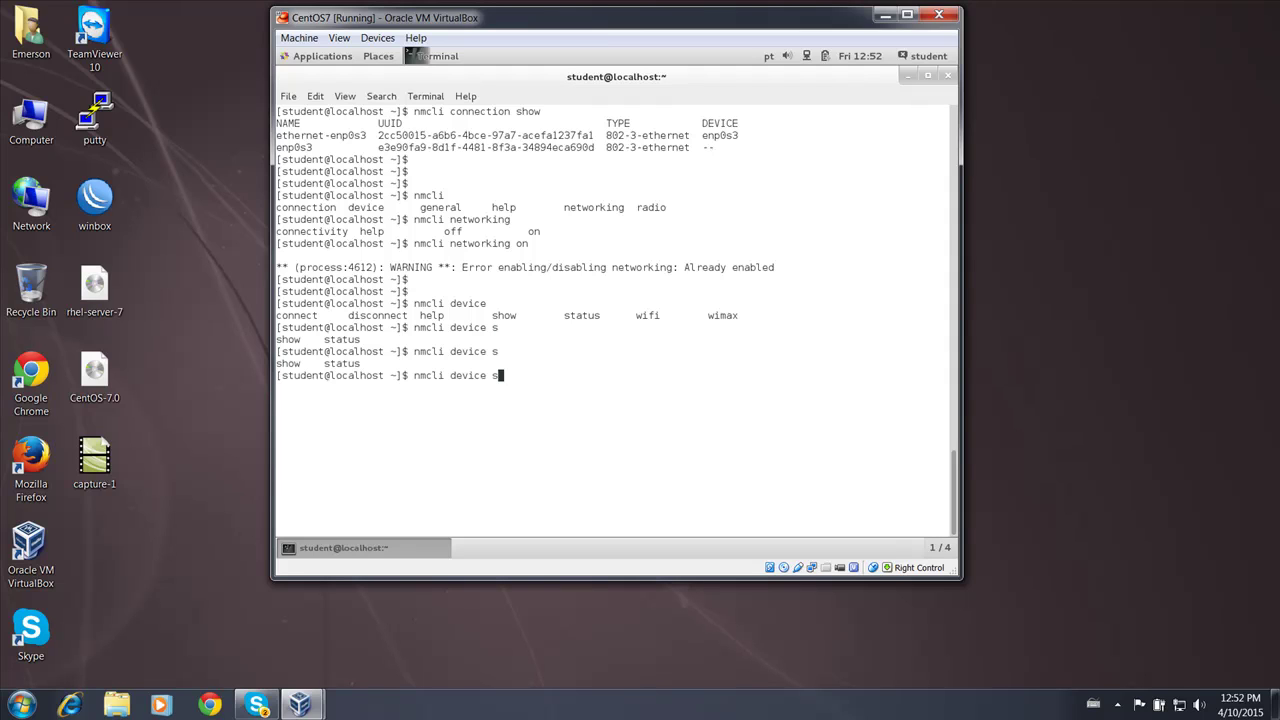
type("h")
key("Tab")
type("stat")
key("BackSpace")
key("BackSpace")
key("BackSpace")
key("BackSpace")
key("BackSpace")
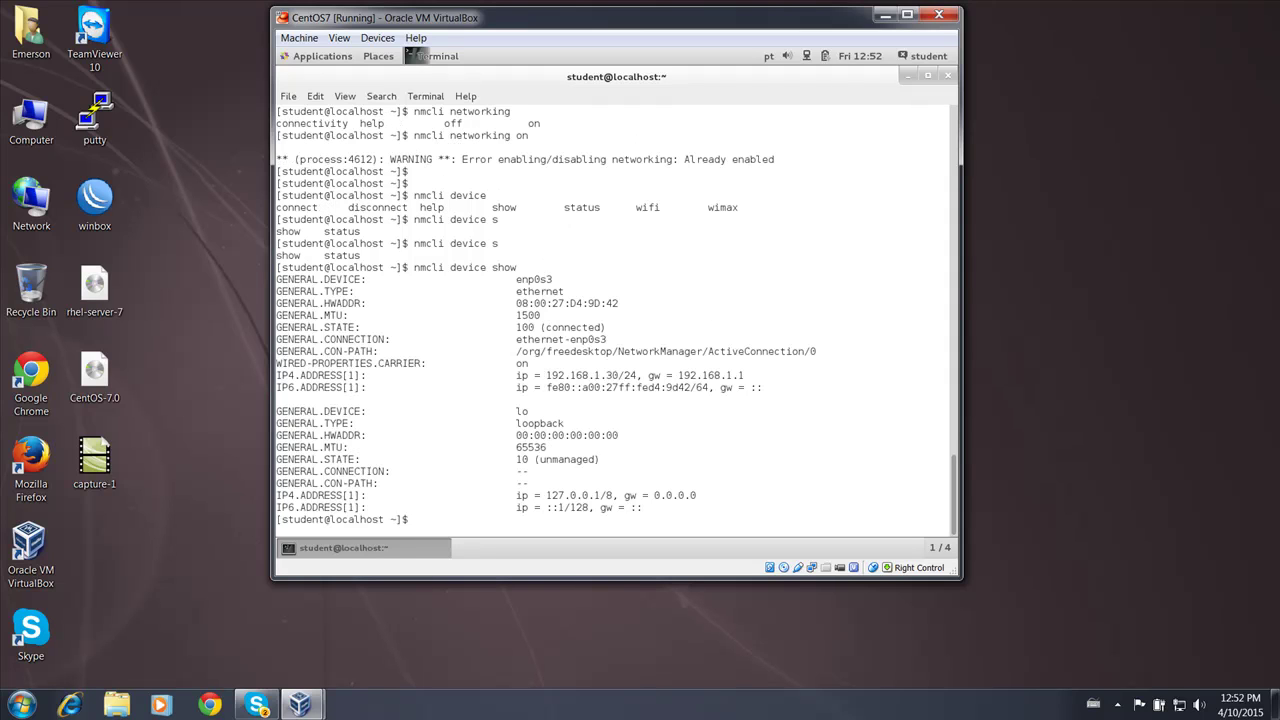
key("Return")
key("Return")
key("Return")
key("Return")
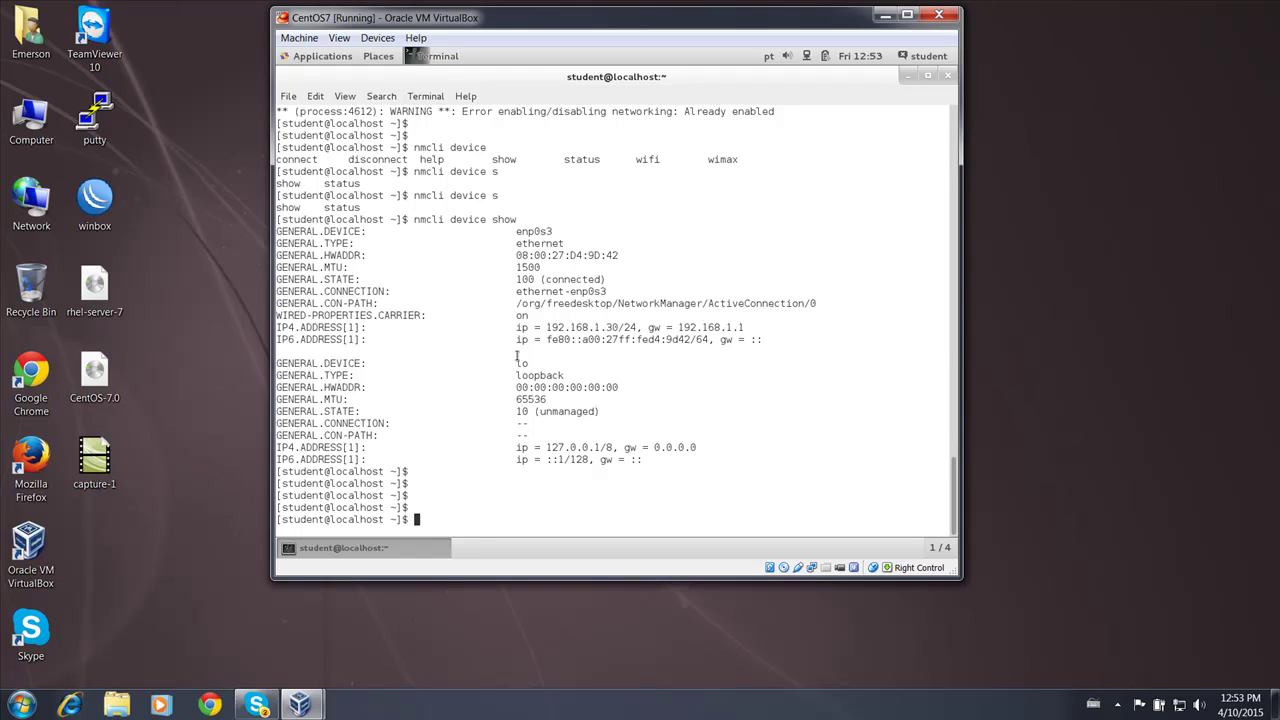
key("ctrl+l")
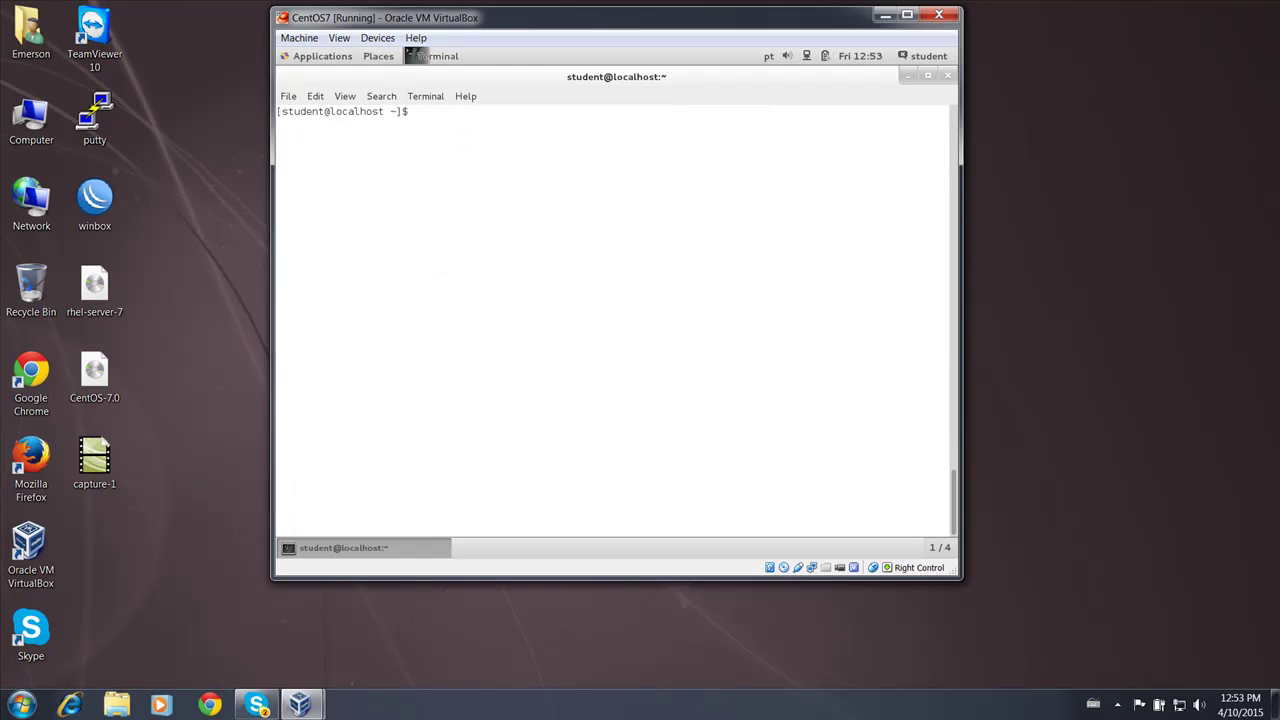
key("Return")
key("Return")
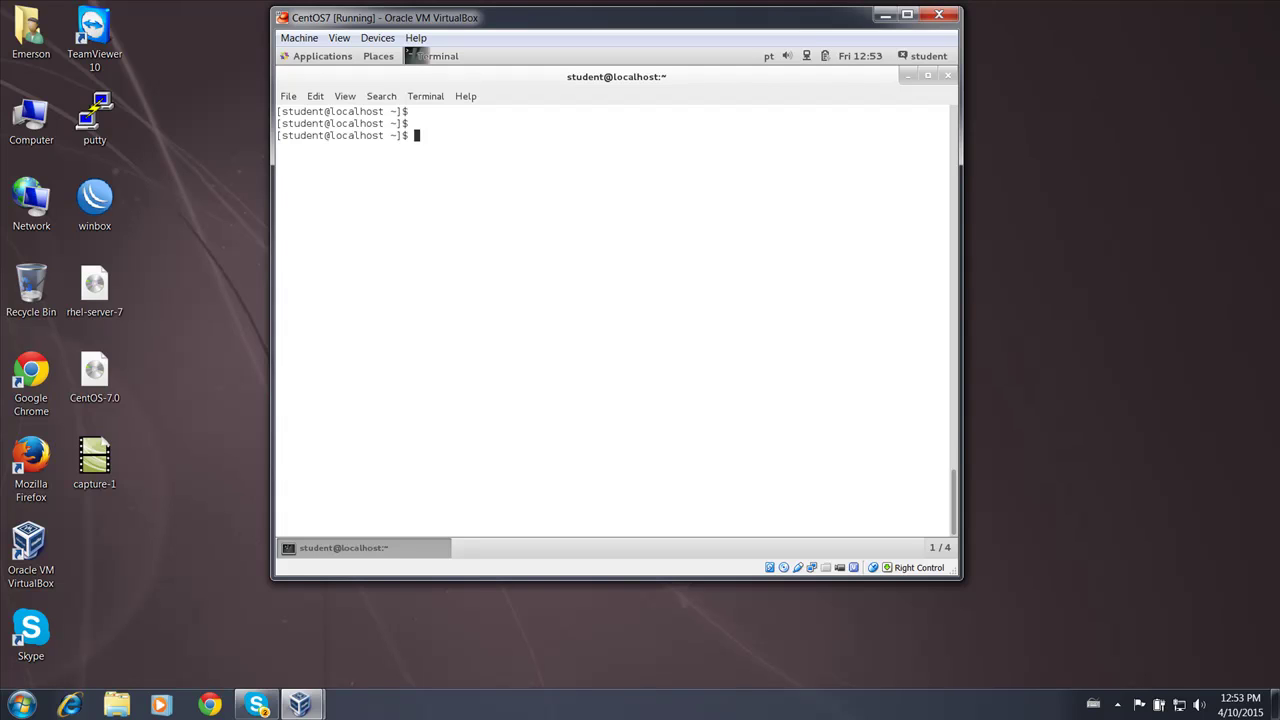
type("vim")
key("Return")
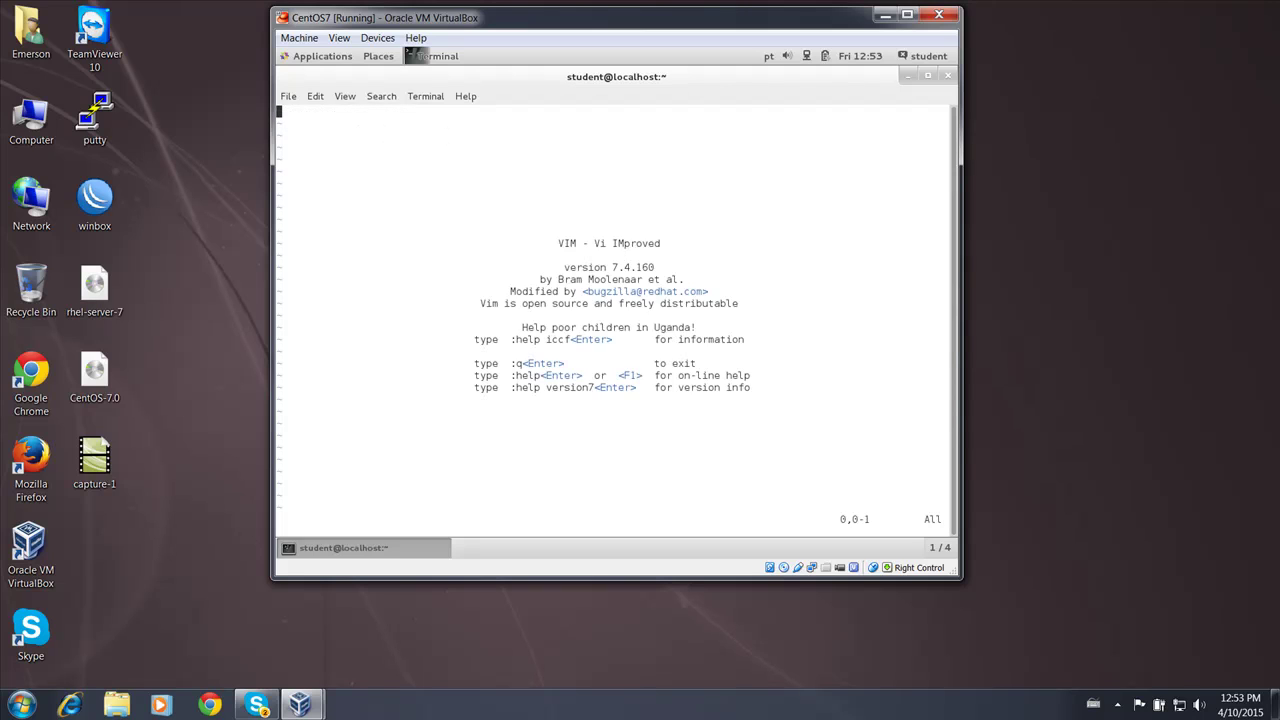
type(":q")
key("Return")
key("ctrl+l")
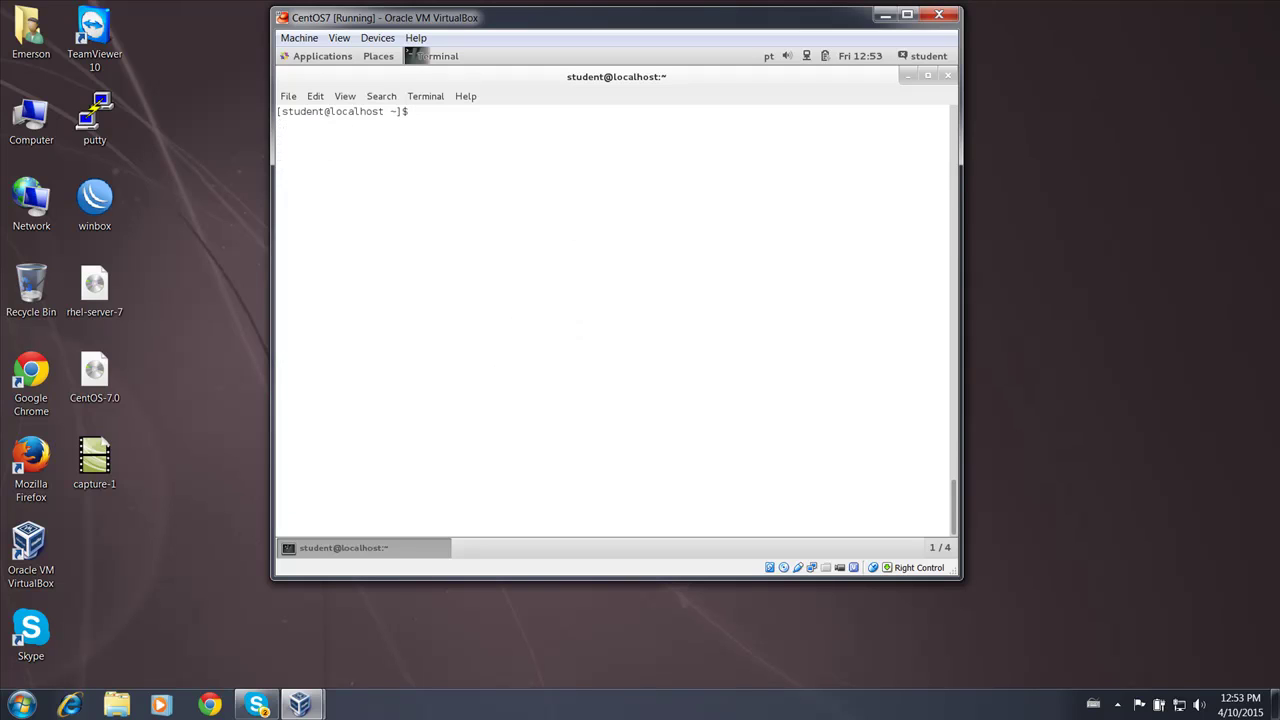
type("vim /etc/resol")
key("Tab")
key("Return")
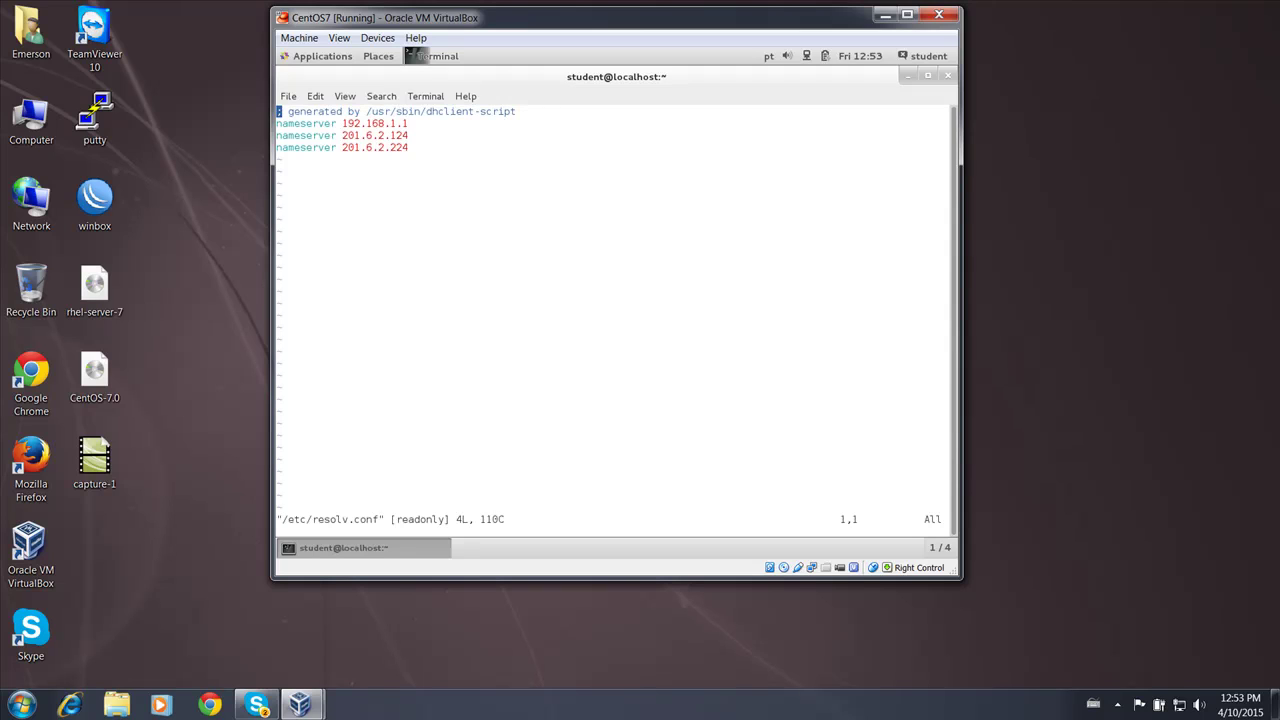
key("j")
key("l")
key("l")
key("l")
key("l")
key("l")
key("l")
key("l")
key("l")
key("l")
key("l")
key("l")
key("l")
key("l")
key("l")
key("l")
key("l")
key("l")
key("l")
key("l")
key("l")
key("j")
key("j")
key("k")
key("k")
key("j")
key("j")
key("k")
key("i")
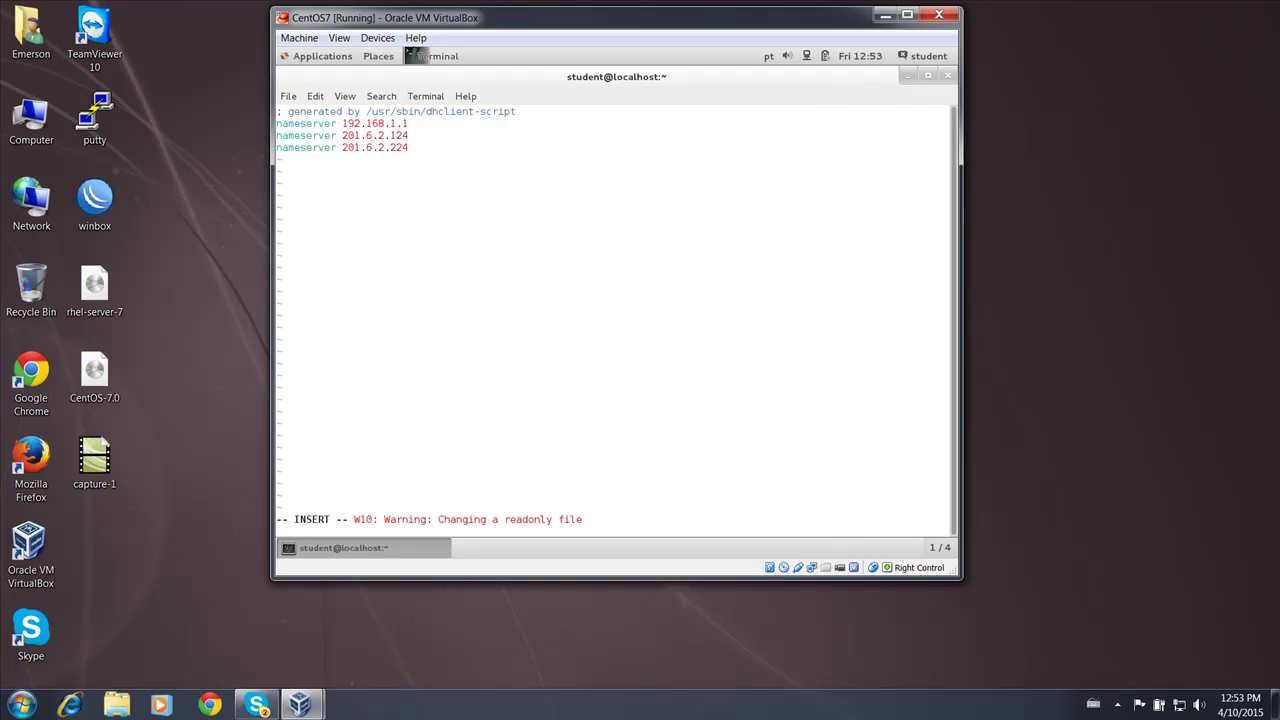
key("Right")
key("BackSpace")
key("BackSpace")
key("BackSpace")
key("BackSpace")
key("BackSpace")
key("BackSpace")
key("BackSpace")
key("BackSpace")
key("BackSpace")
key("BackSpace")
key("BackSpace")
type("8.8.8.8")
key("Down")
key("Right")
key("Right")
key("Right")
key("Right")
key("BackSpace")
key("BackSpace")
key("BackSpace")
key("BackSpace")
key("BackSpace")
key("BackSpace")
key("BackSpace")
key("BackSpace")
key("BackSpace")
key("BackSpace")
key("BackSpace")
type("8.8.4.4")
key("Escape")
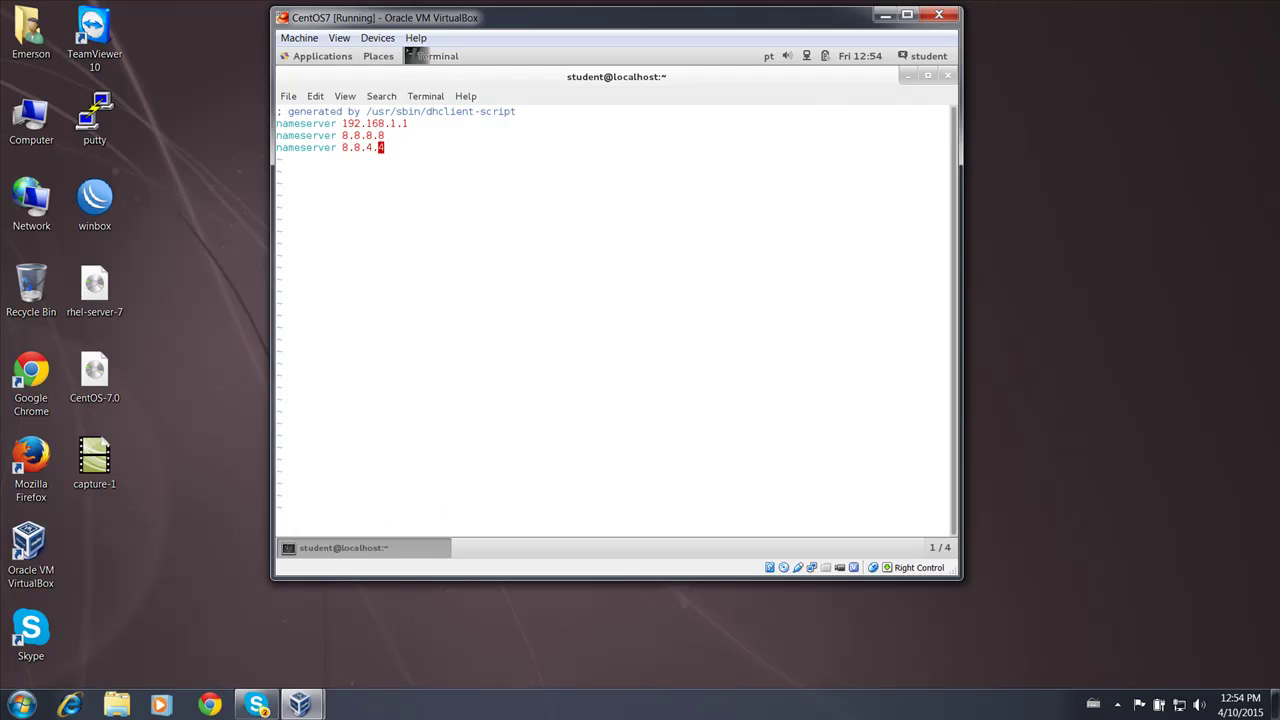
type("wq!")
key("Return")
key("Return")
key("shift+colon")
type("wq!")
key("Return")
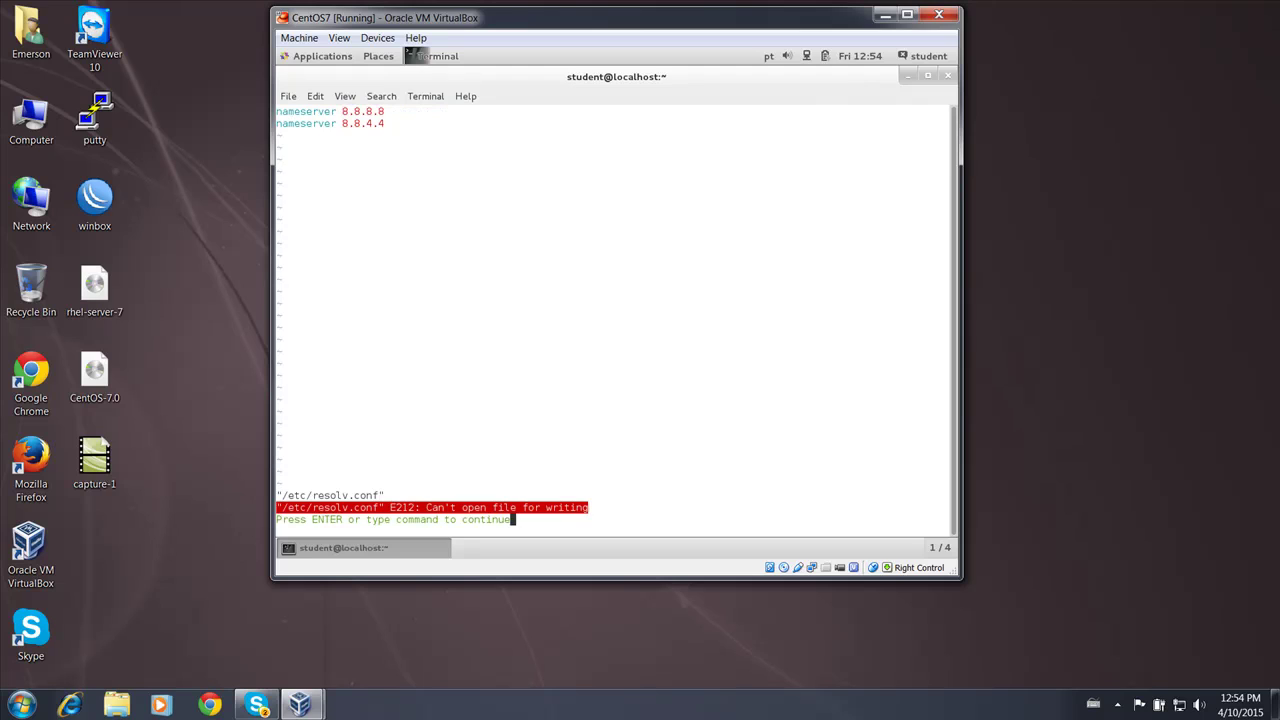
key("Return")
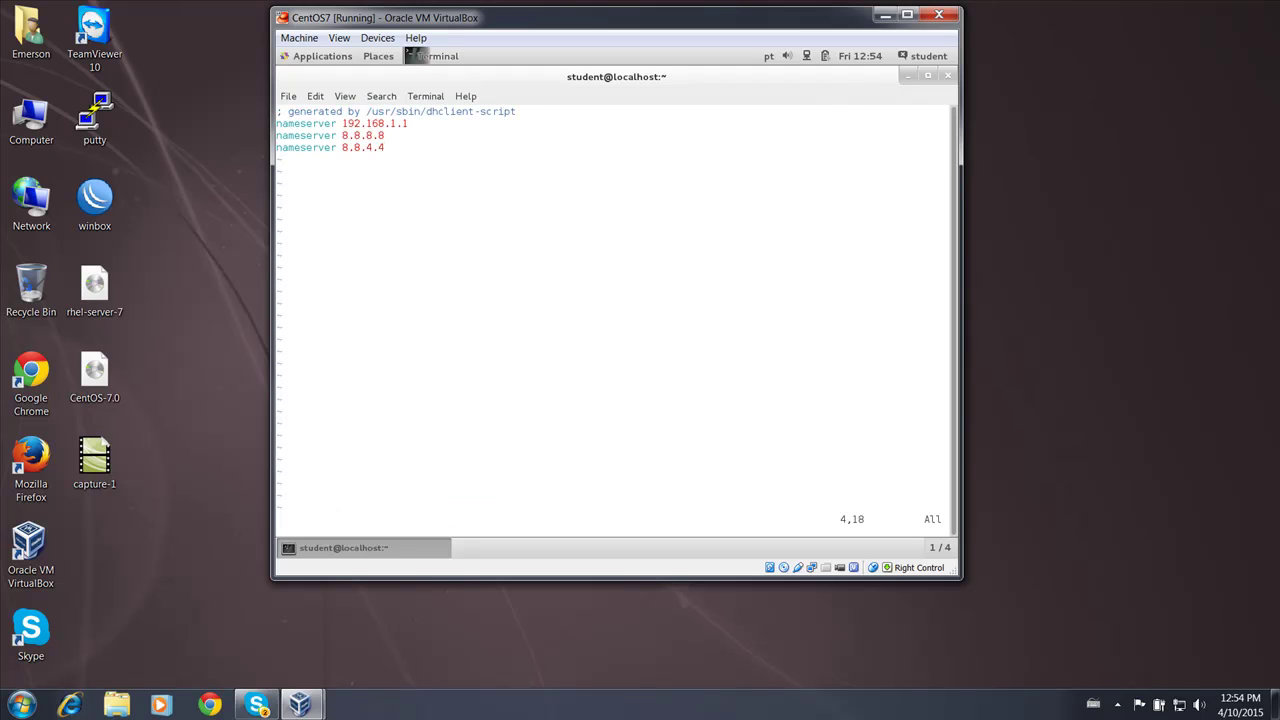
type(":q!")
key("Return")
type(":q!")
key("Return")
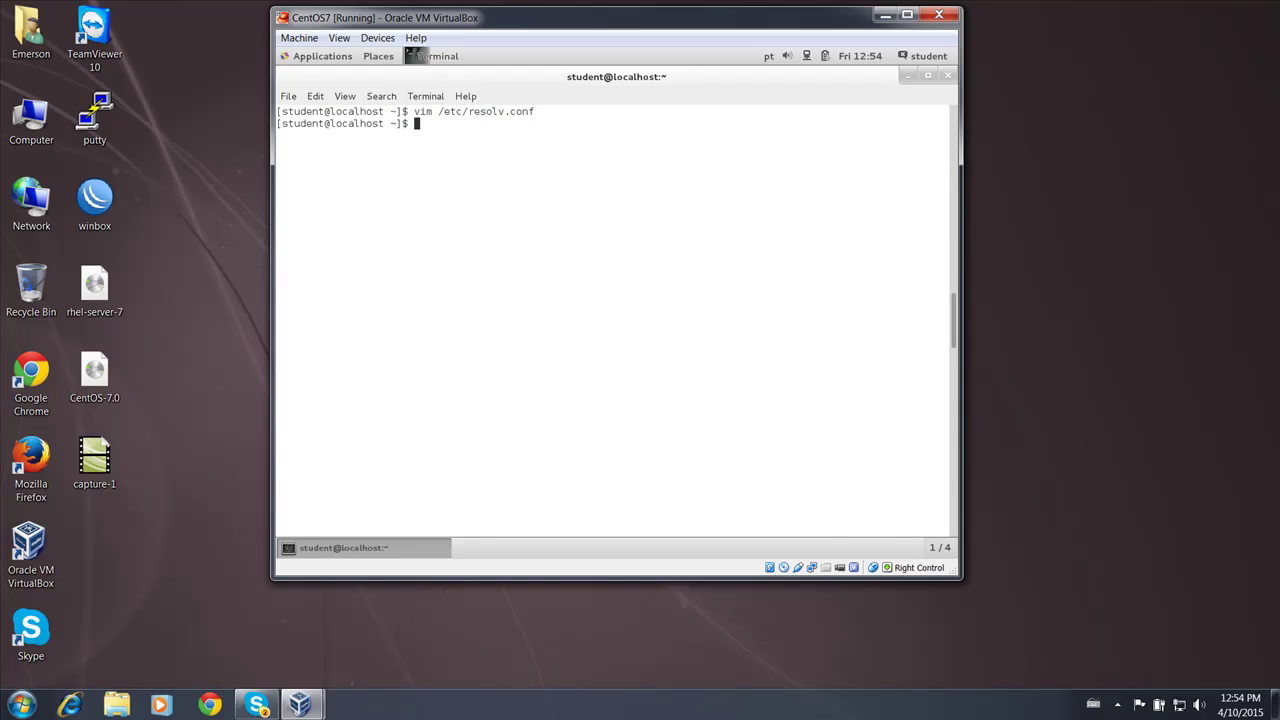
Become root with su and open /etc/resolv.conf in vim
key("Return")
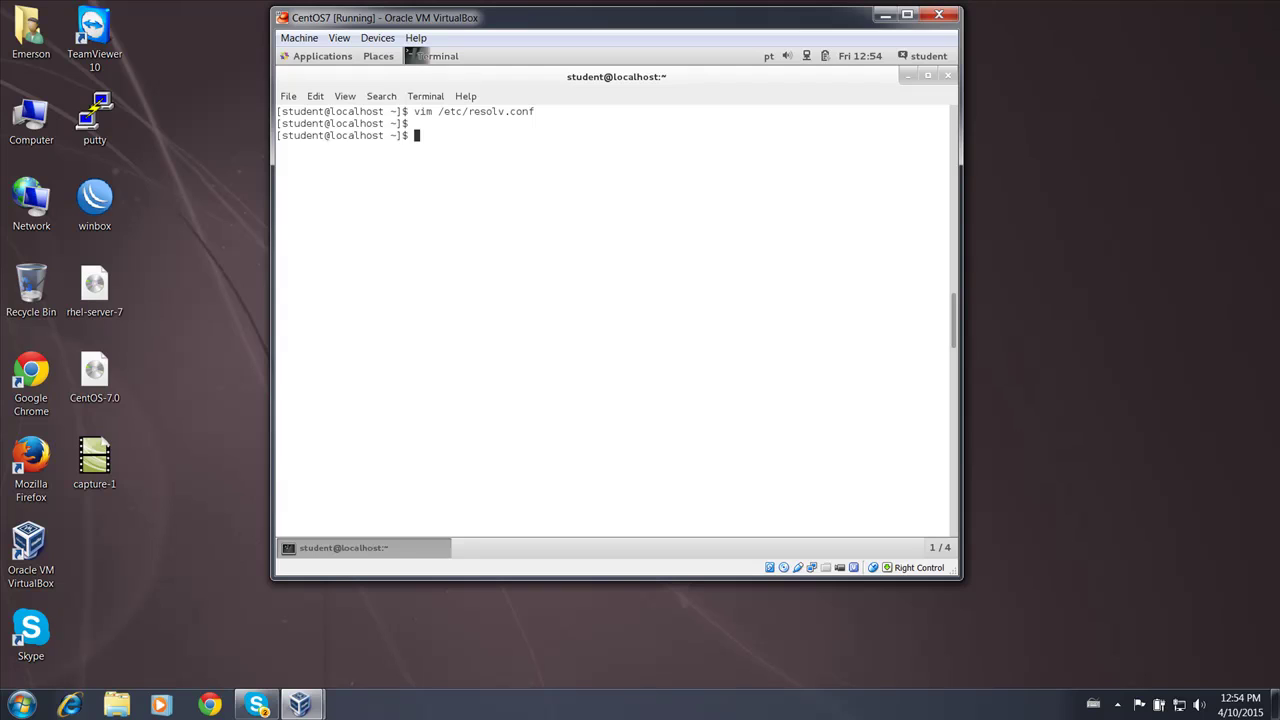
key("Return")
key("Return")
key("Return")
key("Return")
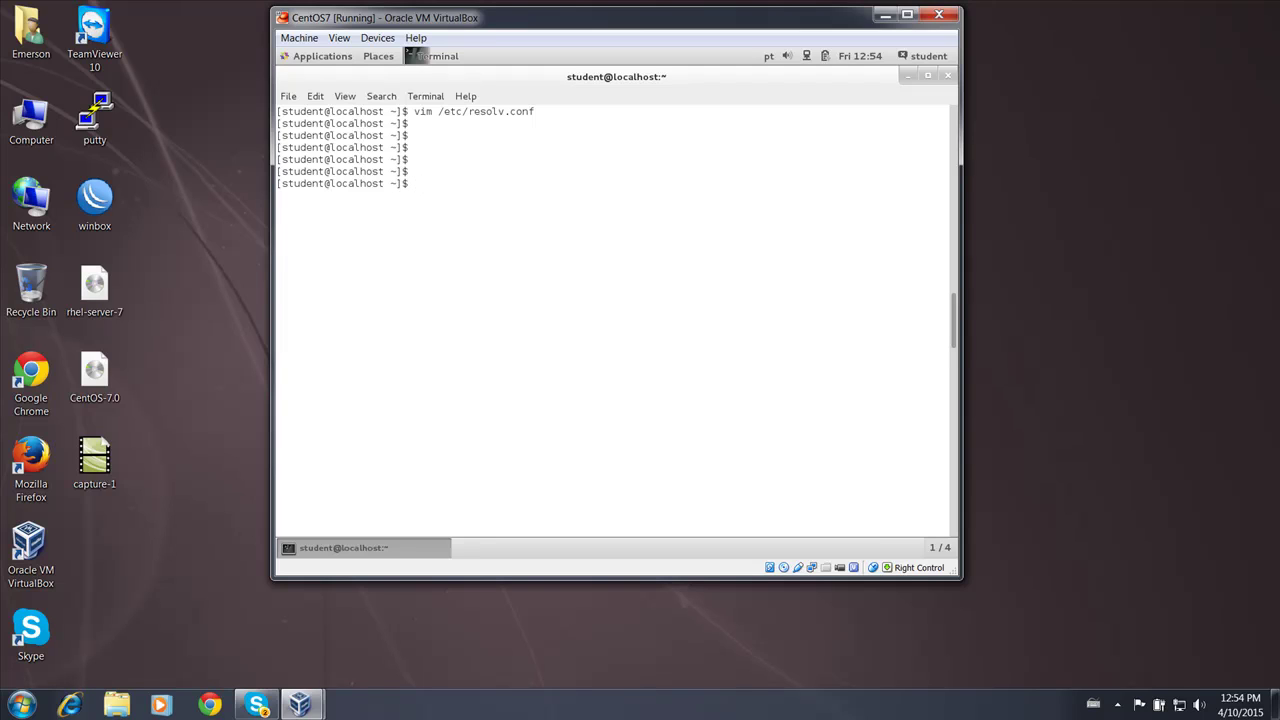
type("su")
key("Return")
key("Return")
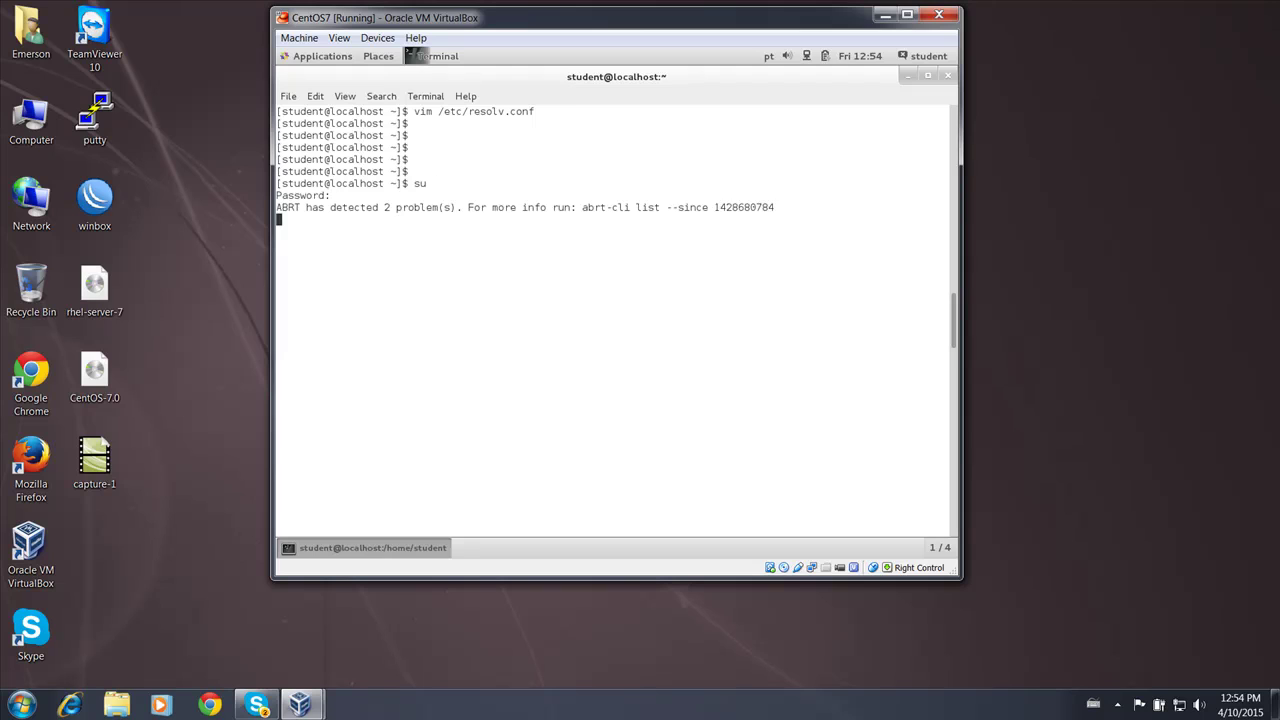
key("Return")
key("Return")
key("Return")
key("Return")
key("Return")
type("vim /etc/reso")
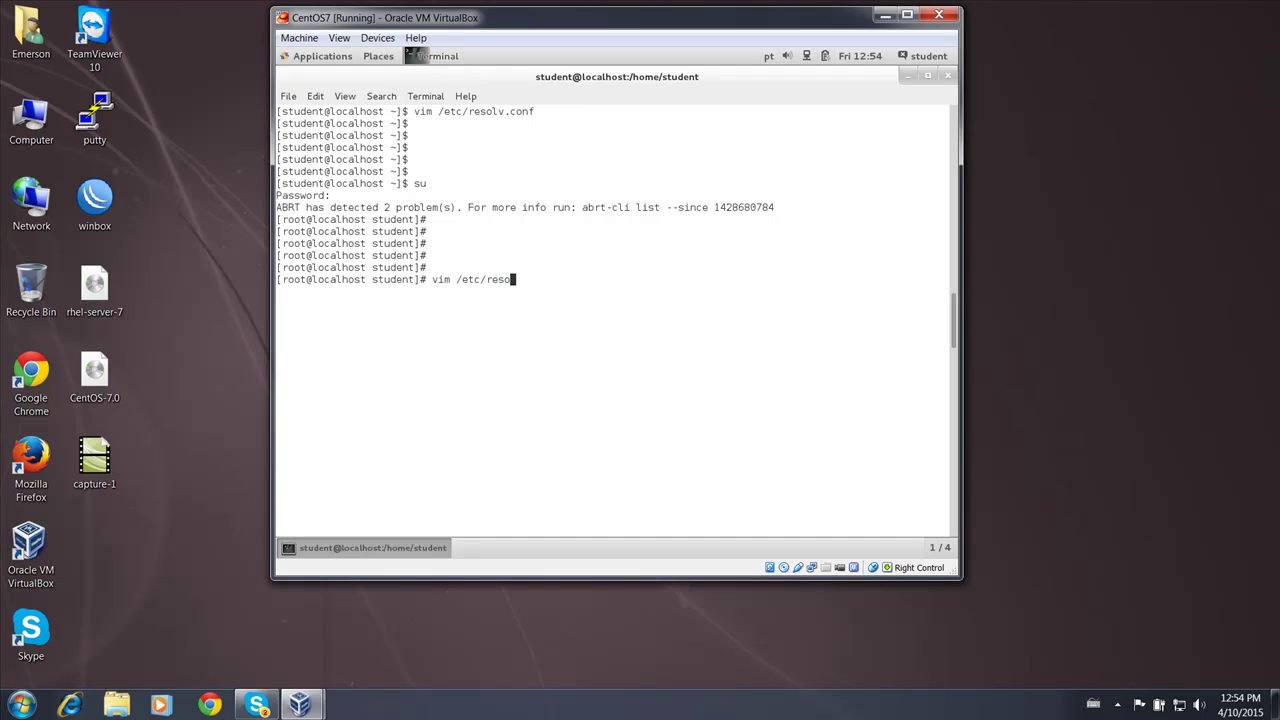
key("Tab")
key("Return")
Replace the last two nameservers with 8.8.8.8 and 8.8.4.4 and save with :wq
key("Down")
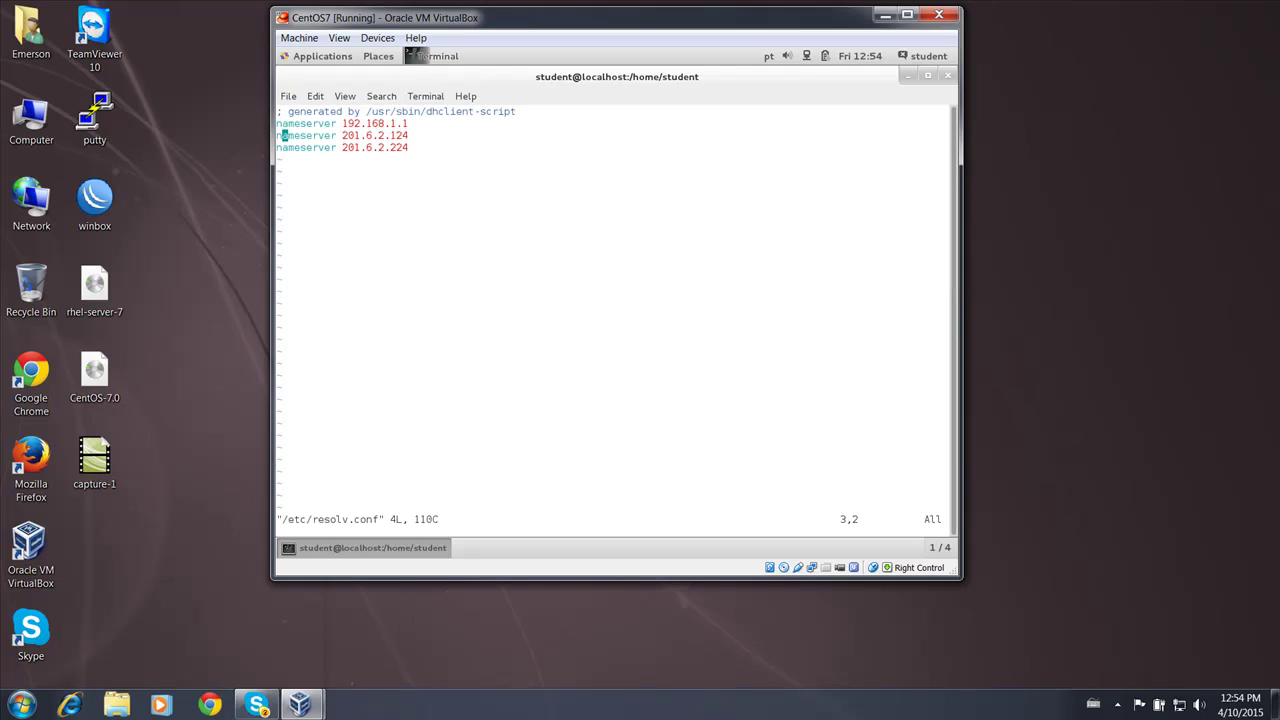
key("Right")
key("Right")
key("Right")
key("Right")
key("Right")
key("Right")
key("Right")
key("Right")
key("Right")
key("Right")
key("Right")
key("Right")
key("Right")
key("Right")
key("Right")
key("Right")
key("Right")
key("Right")
key("Right")
key("Right")
key("i")
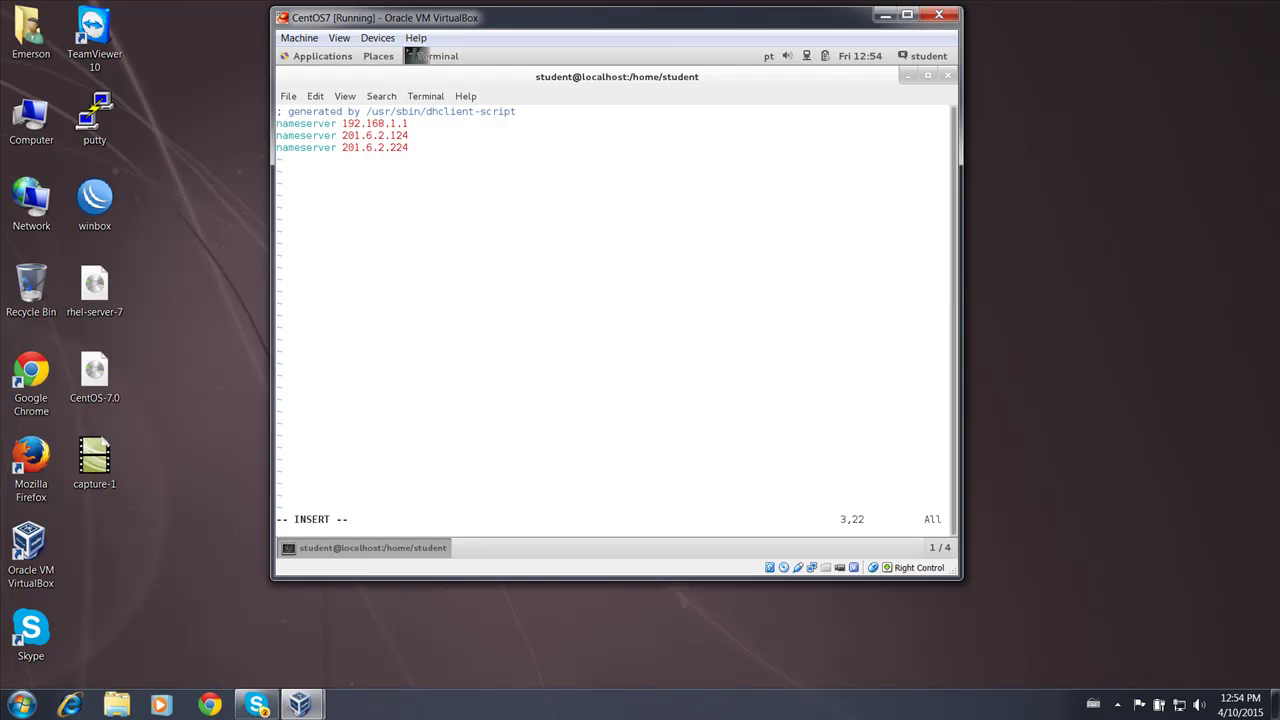
key("Right")
key("BackSpace")
key("BackSpace")
key("BackSpace")
key("BackSpace")
key("BackSpace")
key("BackSpace")
key("BackSpace")
key("BackSpace")
key("BackSpace")
key("BackSpace")
key("BackSpace")
type("8.8.8.8")
key("Down")
key("Right")
key("Right")
key("Right")
key("Right")
key("BackSpace")
key("BackSpace")
key("BackSpace")
key("BackSpace")
key("BackSpace")
key("BackSpace")
key("BackSpace")
key("BackSpace")
key("BackSpace")
key("BackSpace")
key("BackSpace")
type("8.8.4.4")
key("Escape")
type(":wq")
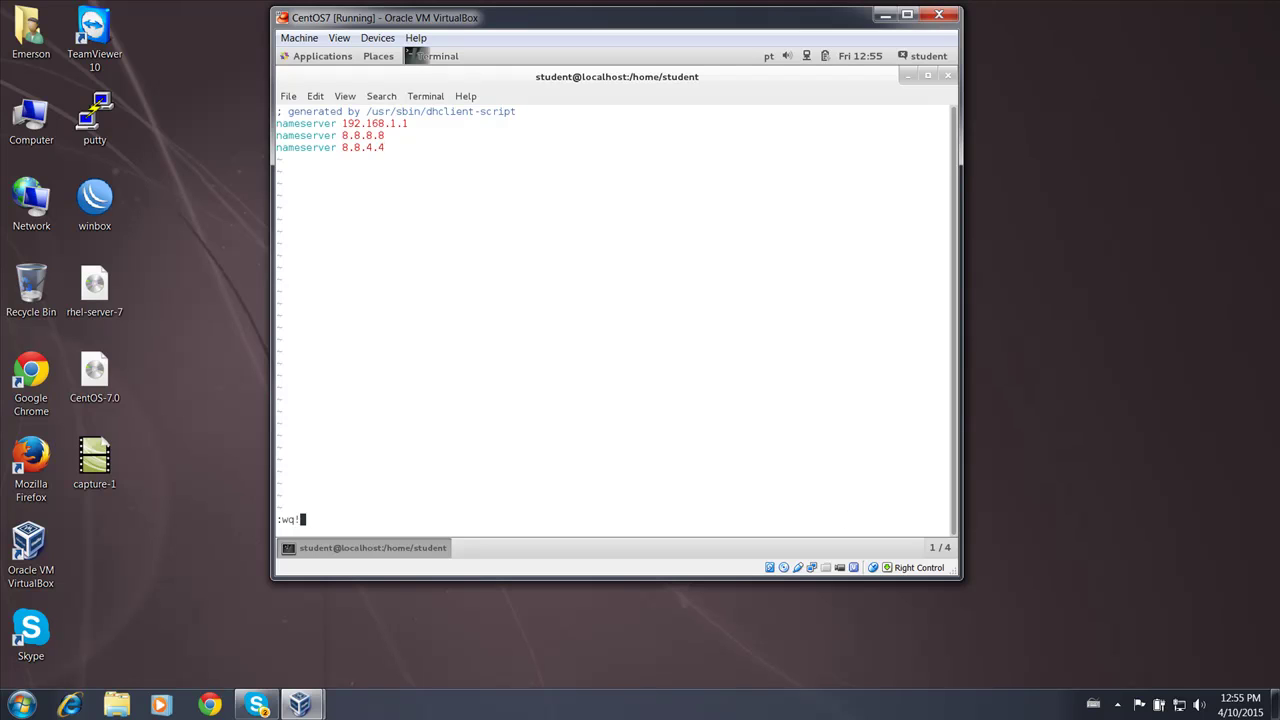
key("Return")
key("Return")
Clear the screen and check the current hostname with hostname
key("ctrl+l")
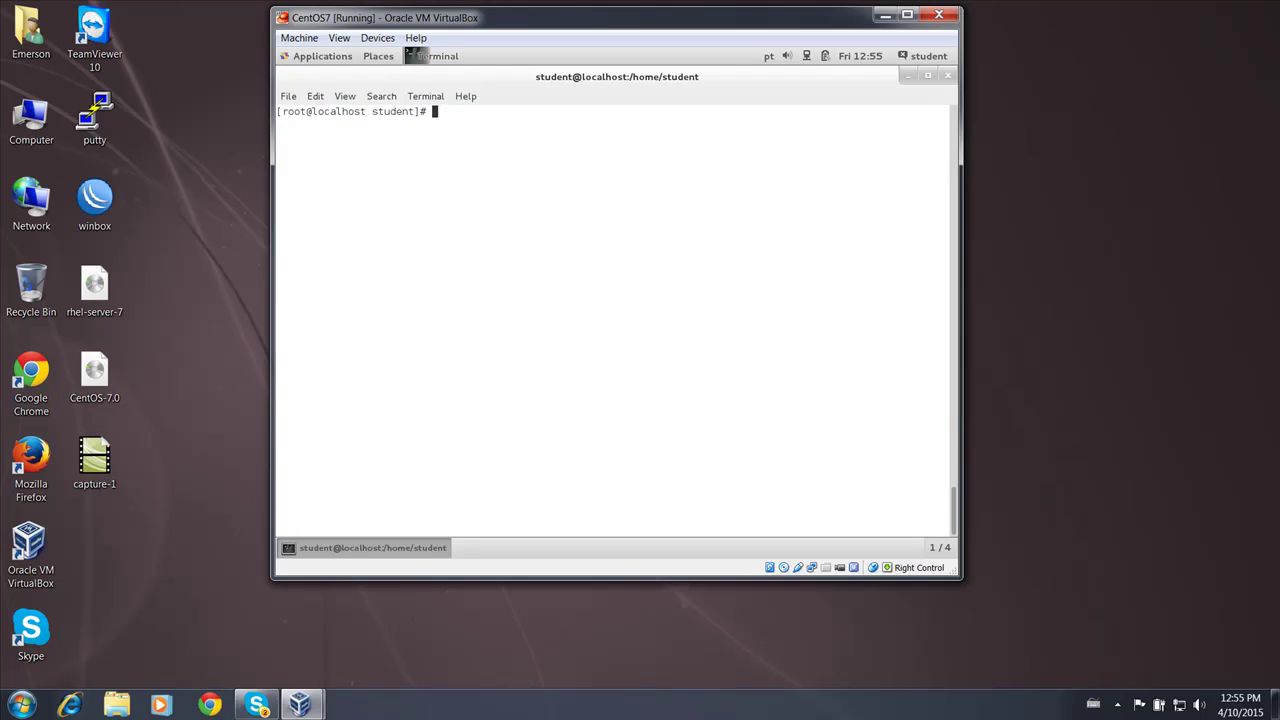
type("cd")
key("Return")
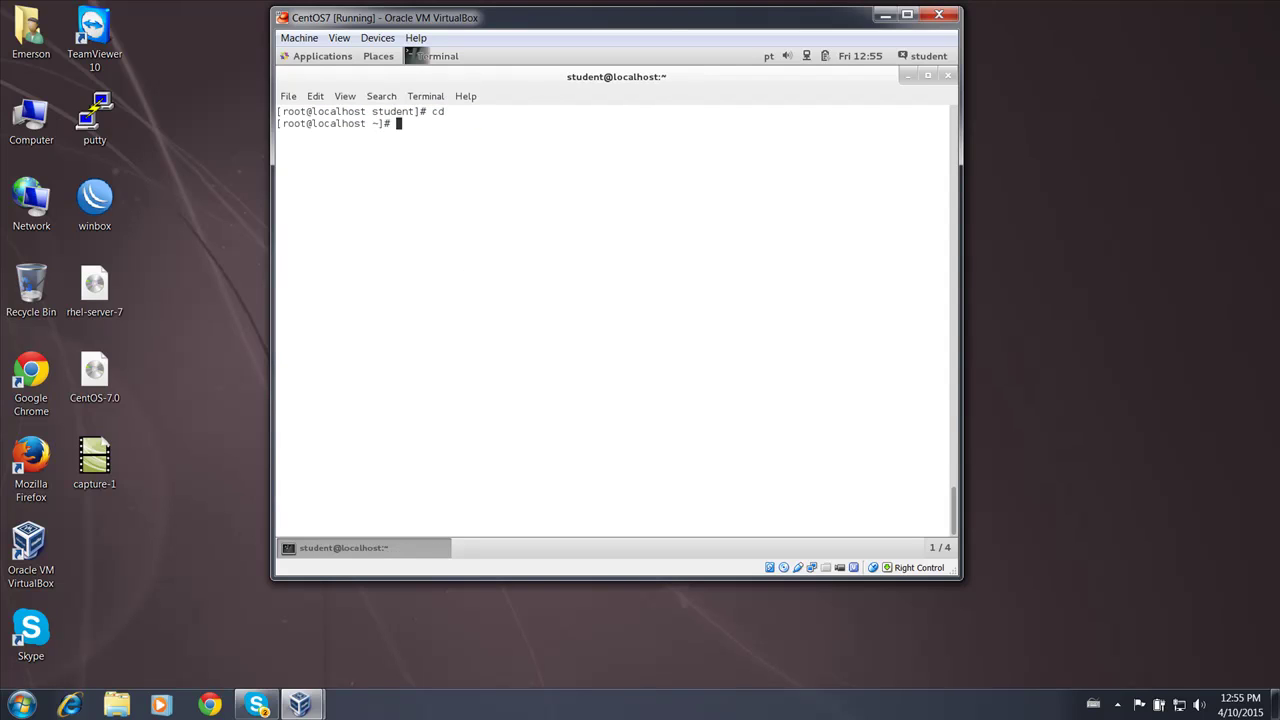
key("ctrl+l")
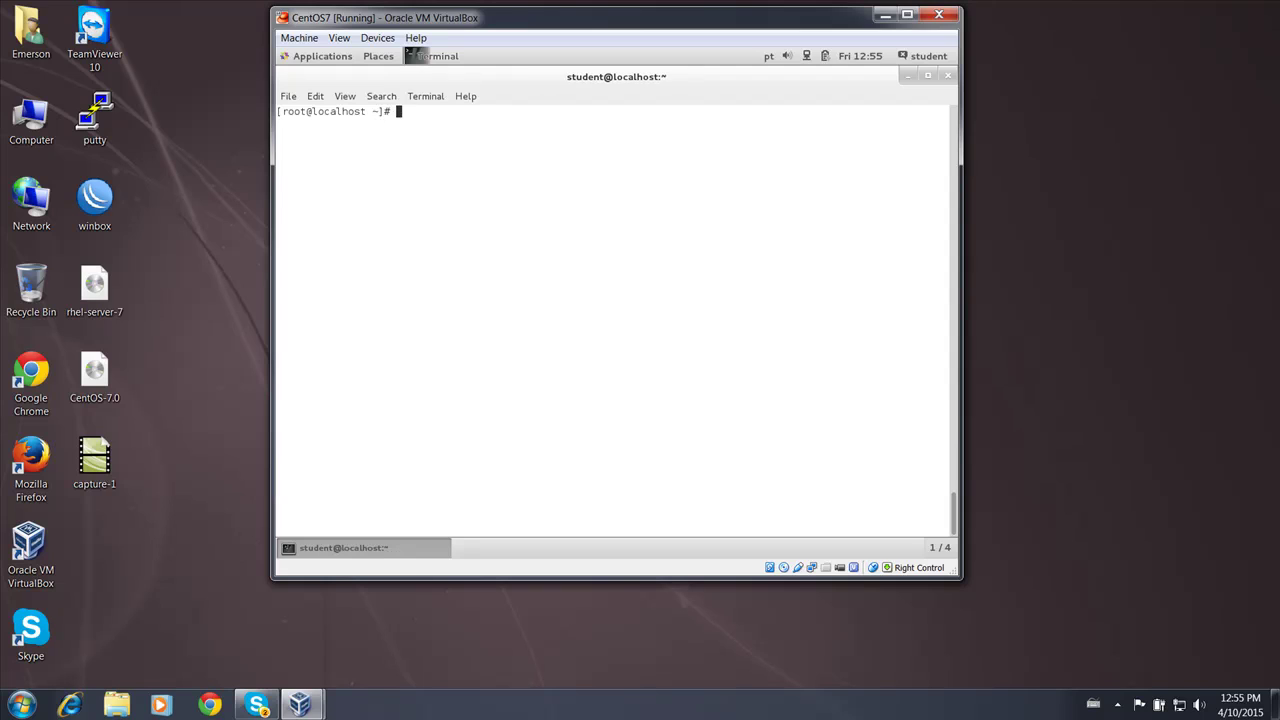
type("hostname")
key("Return")
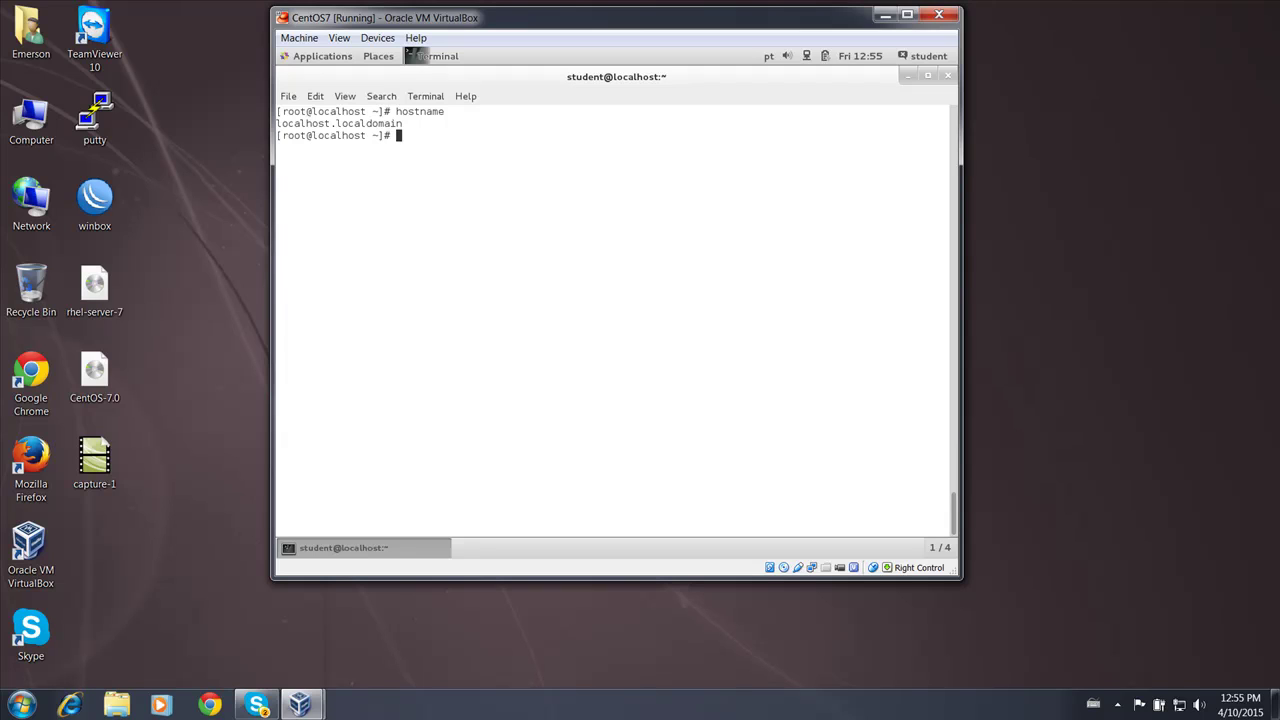
key("Return")
key("Return")
key("Return")
key("Return")
key("Return")
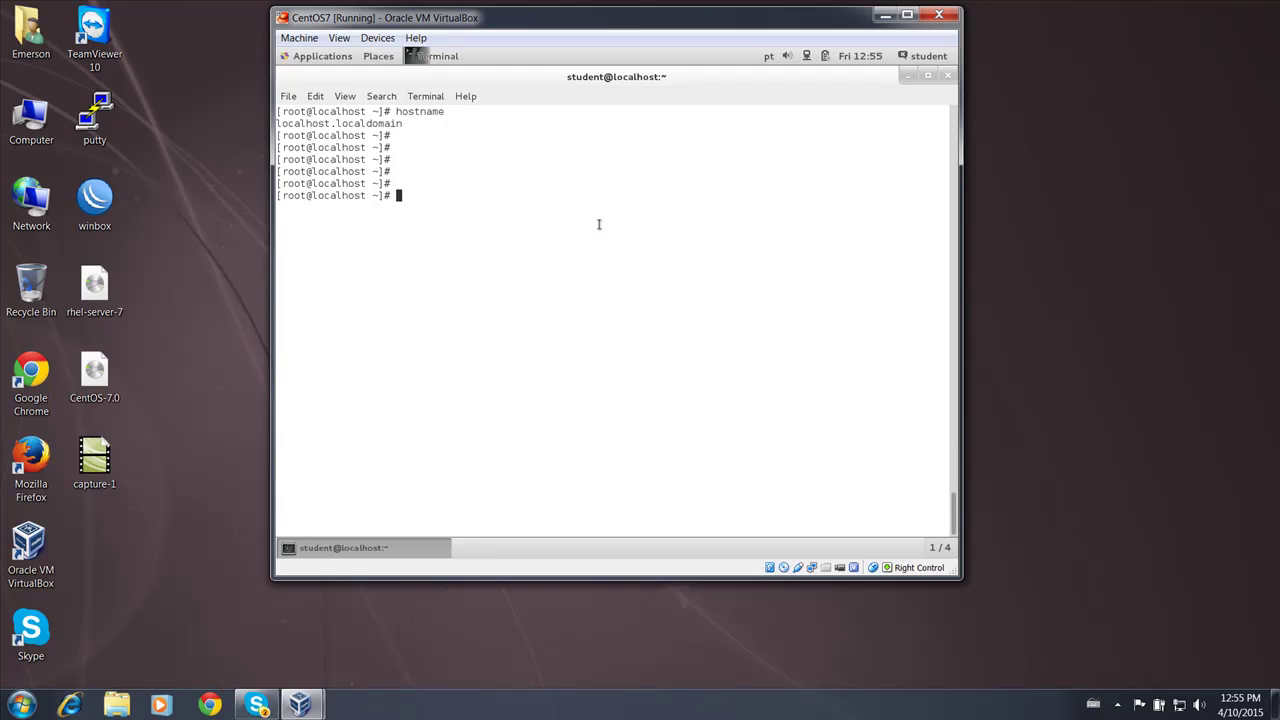
Set the hostname to CentOS7 with hostnamectl set-hostname, then exit the terminal
type("ho")
key("BackSpace")
key("BackSpace")
type("hostnamectl set-hostname")
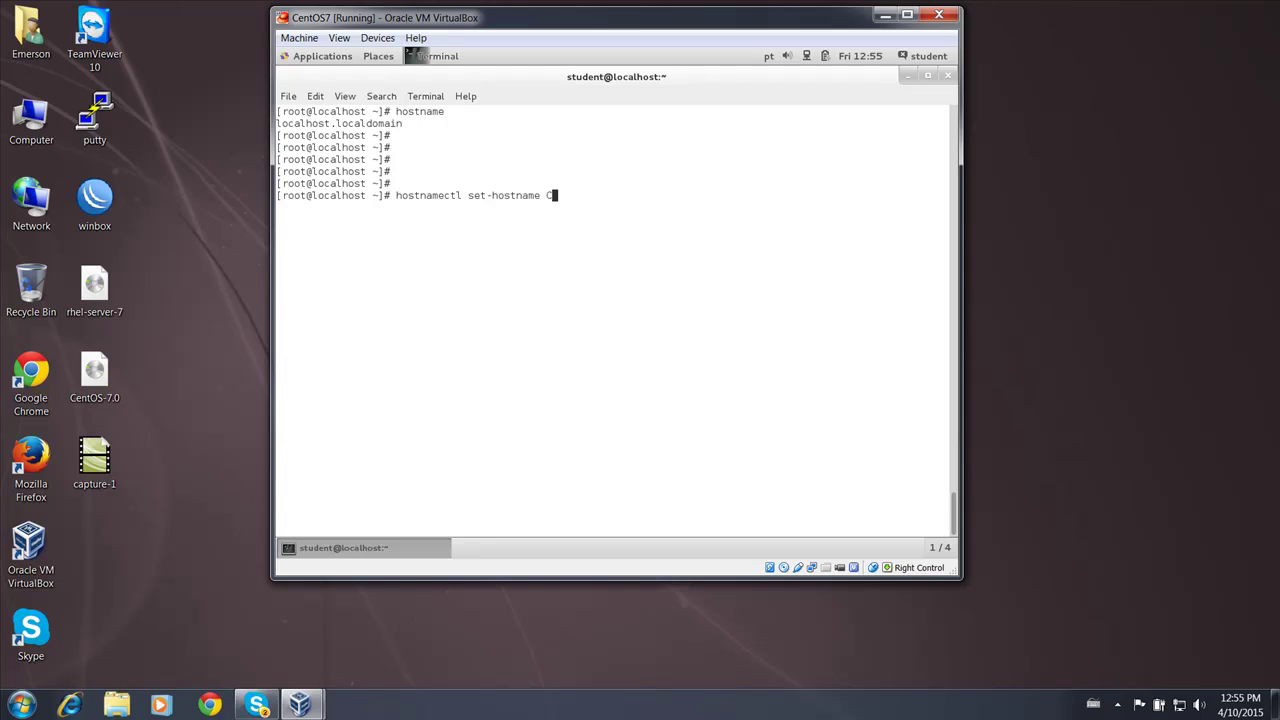
type("CentOS7")
key("Return")
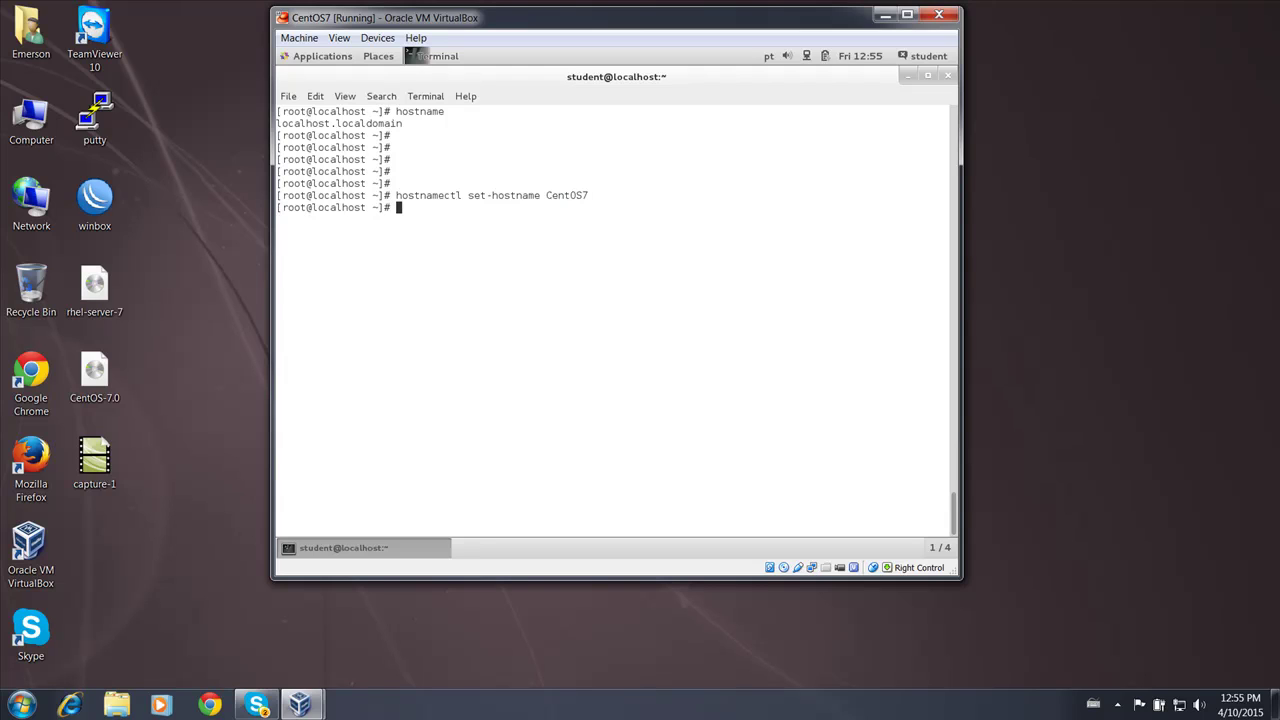
key("Return")
key("Return")
key("Return")
key("Return")
key("Return")
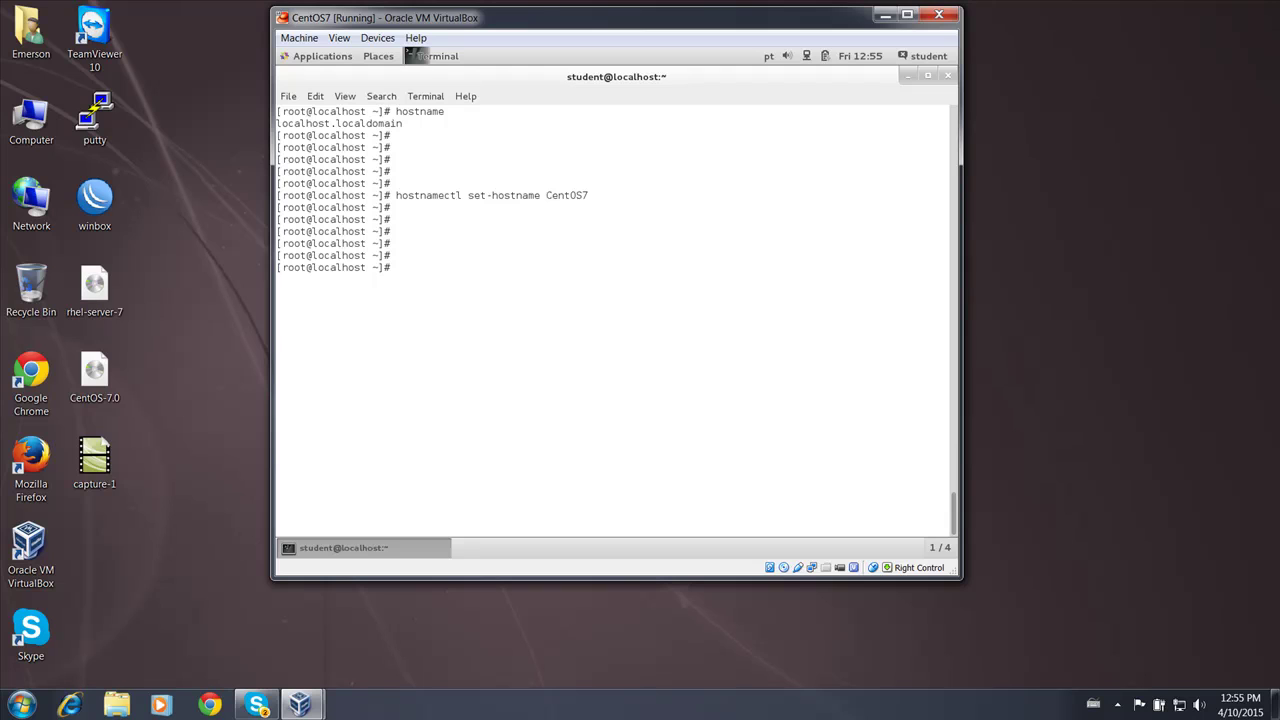
key("ctrl+d")
key("ctrl+d")
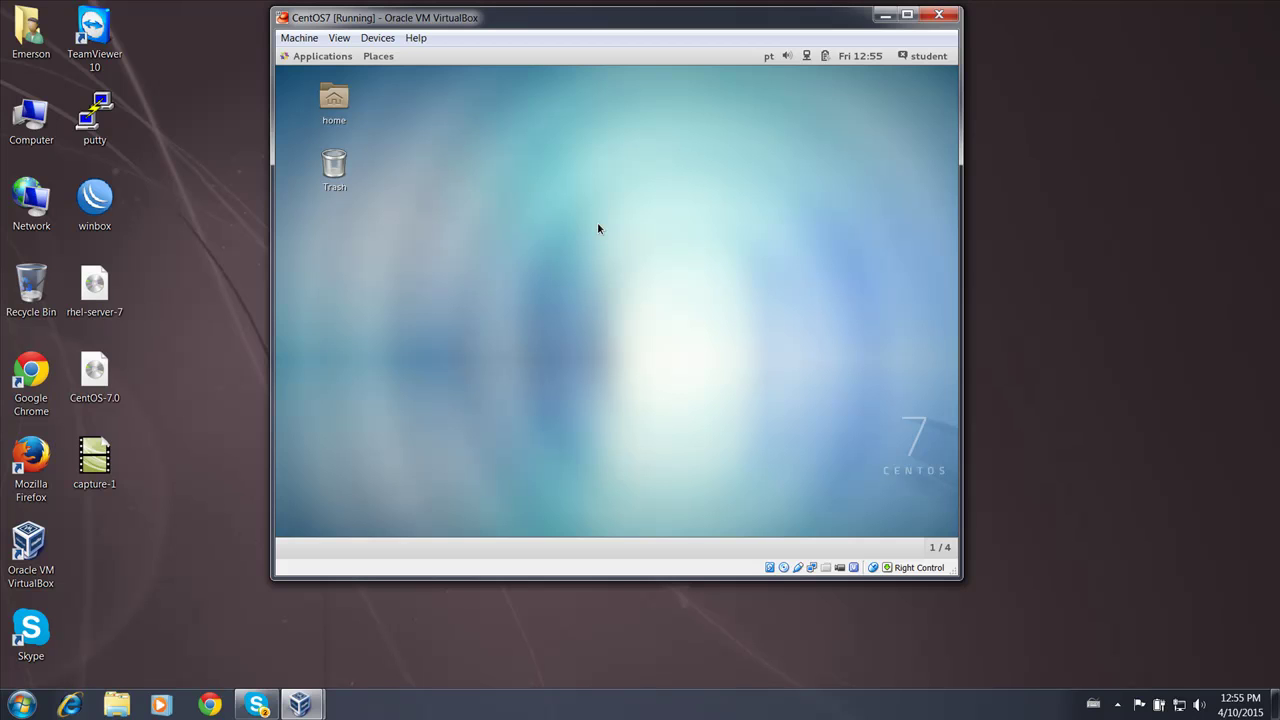
Launch a new gnome-terminal via Alt+F2 and run ifconfig to view interface settings
key("alt+F2")
type("gnome")
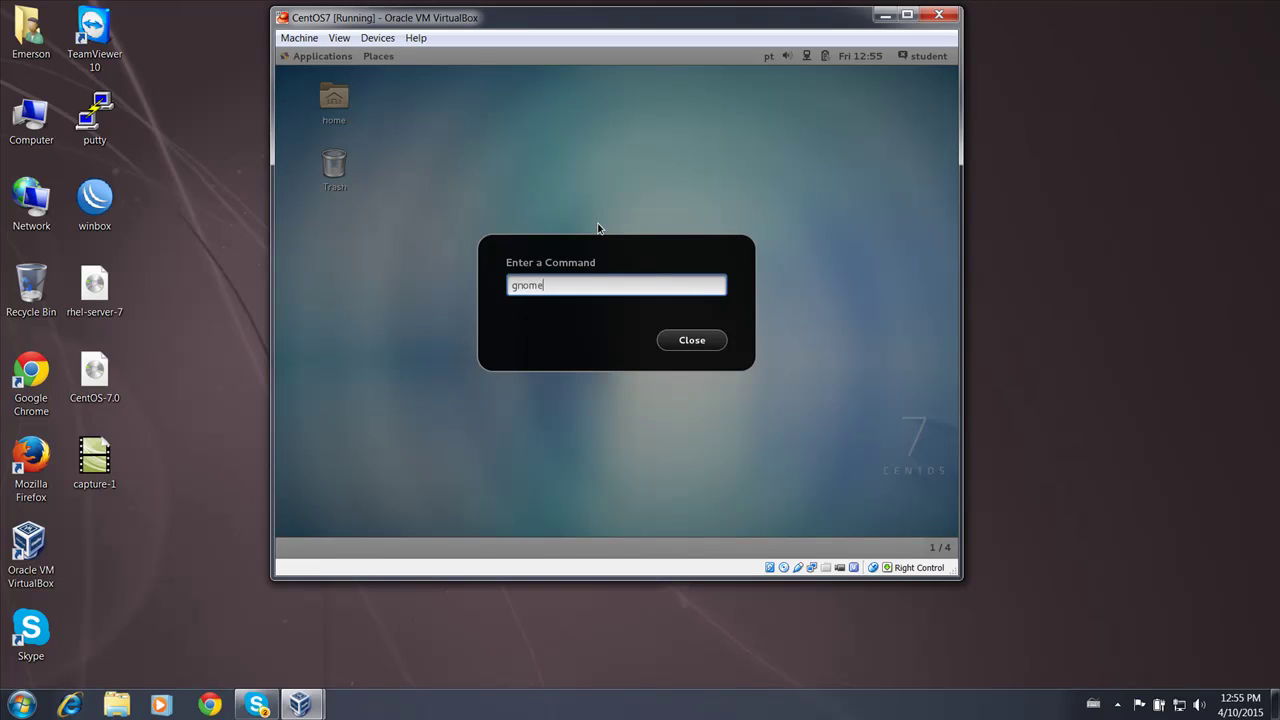
type("-terminal")
key("Return")
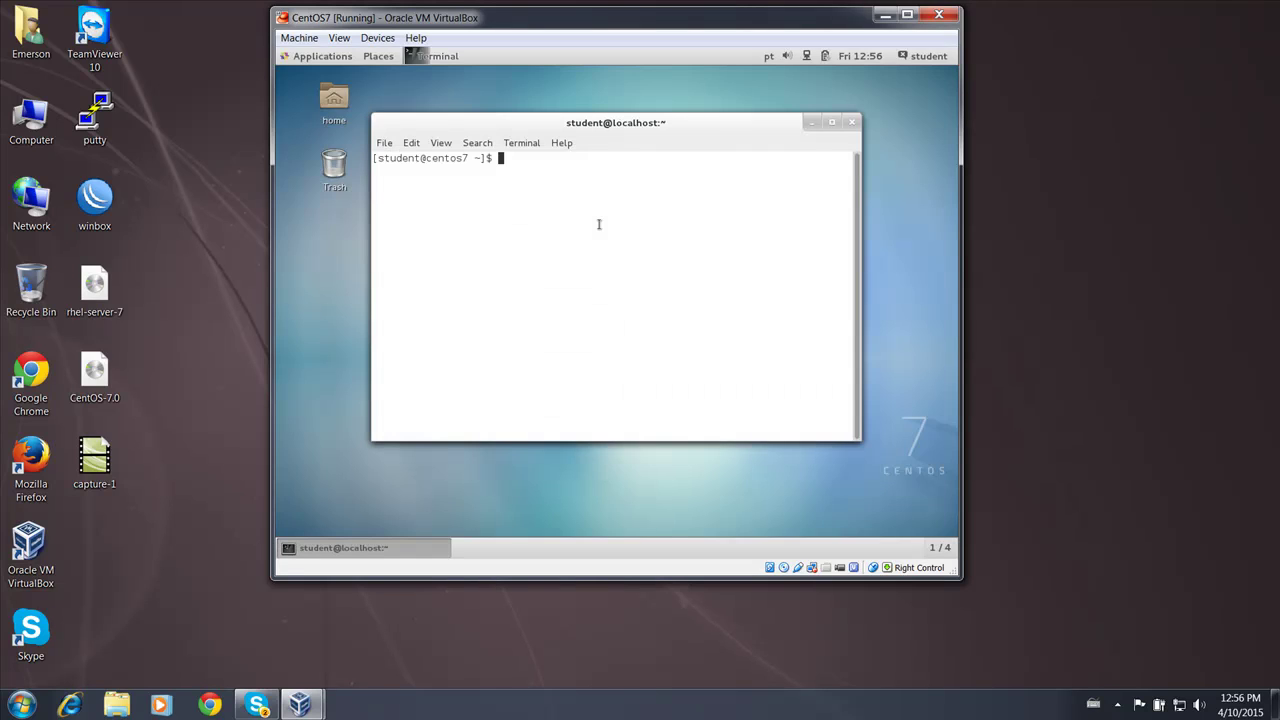
key("Return")
key("Return")
key("Return")
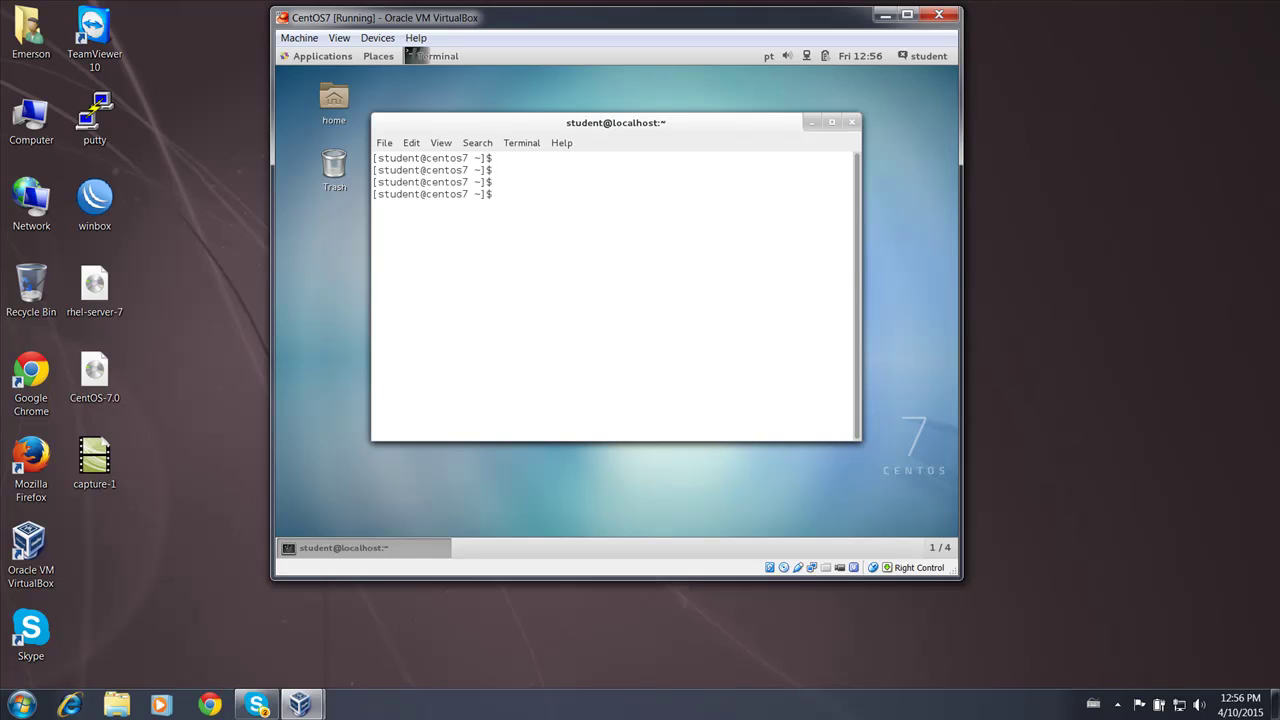
key("Return")
key("Return")
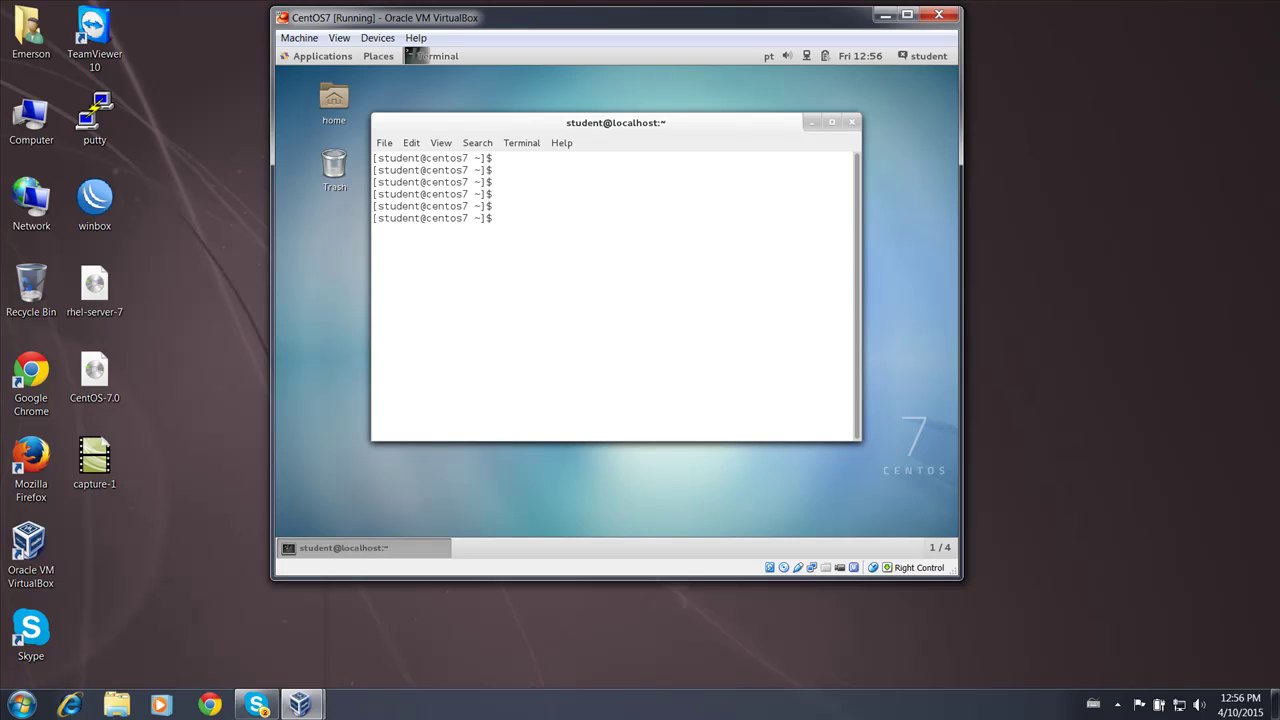
type("ifconfig")
key("Return")
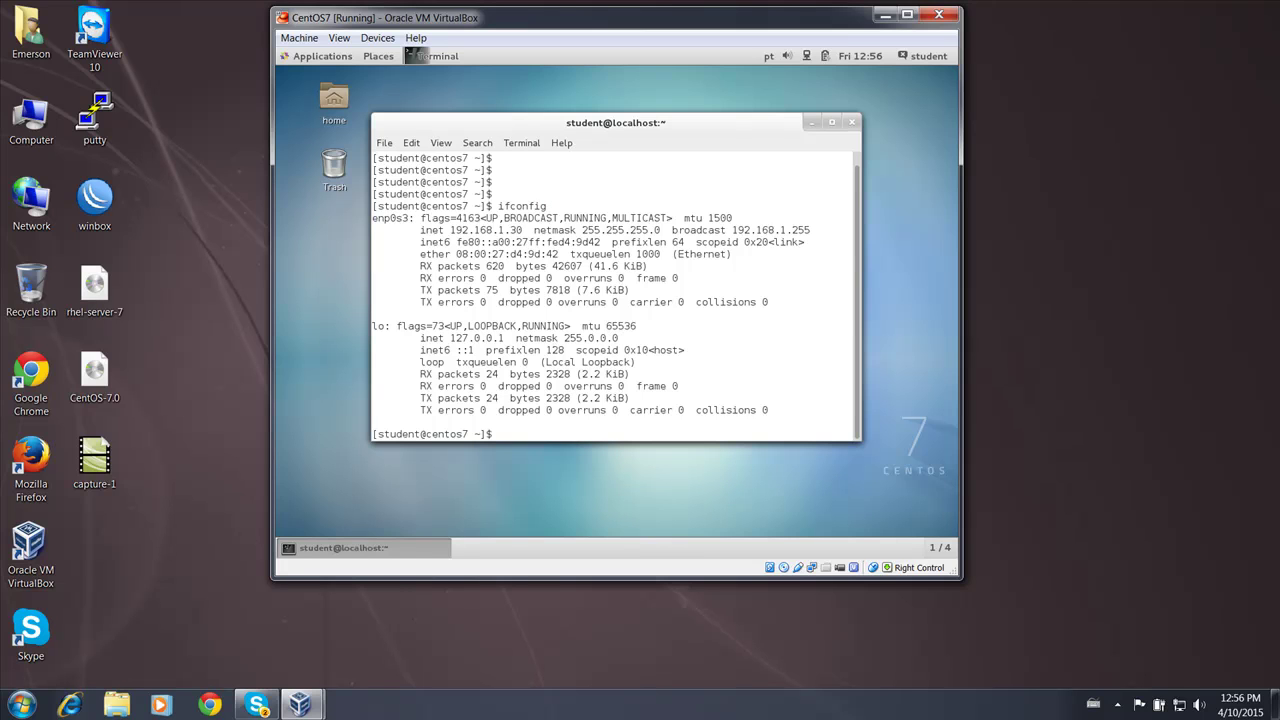
Ping uol.com.br and 8.8.8.8, stopping and clearing the screen after each
type("ping uol.com.br")
key("Return")
key("ctrl+c")
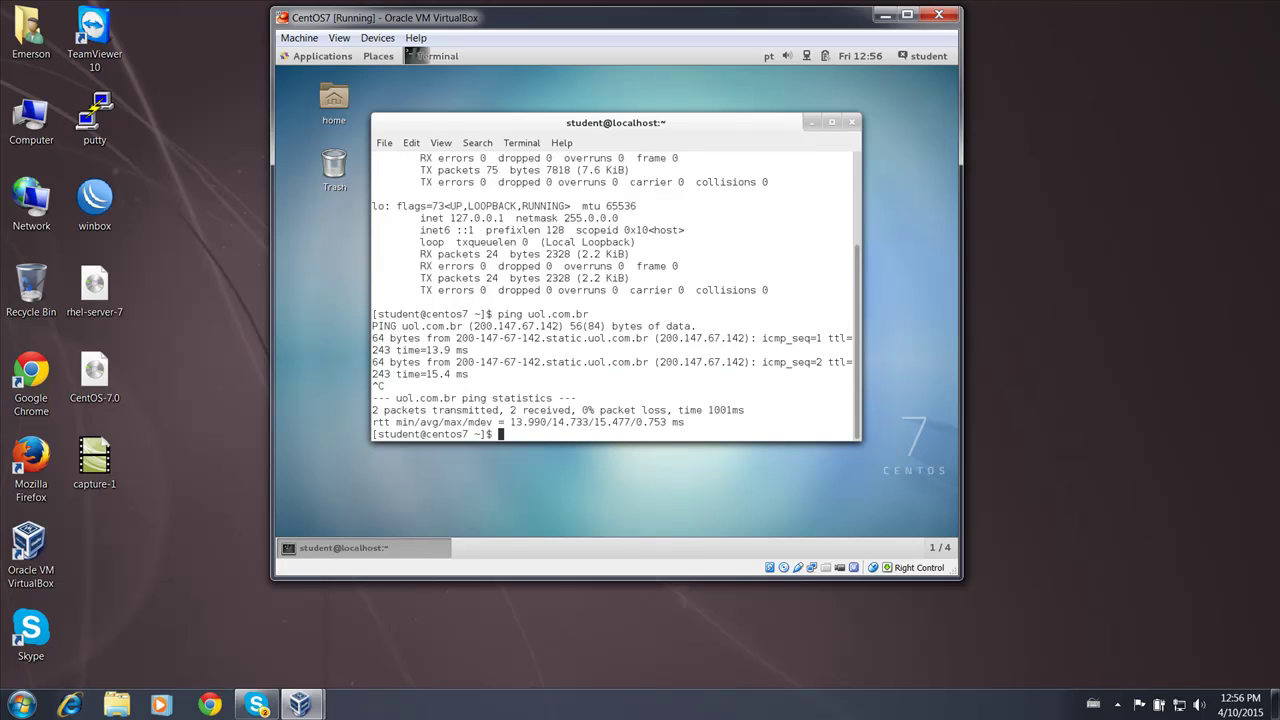
key("ctrl+l")
type("ping ")
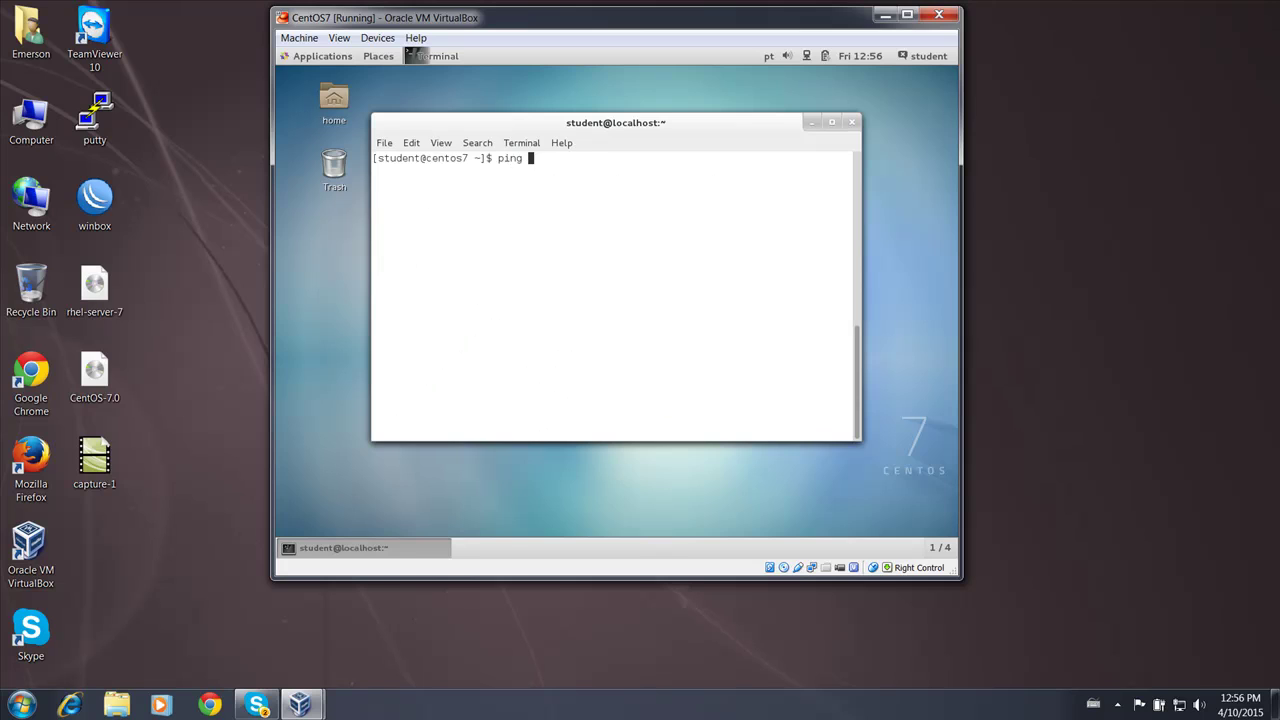
type("8.8.8.8")
key("Return")
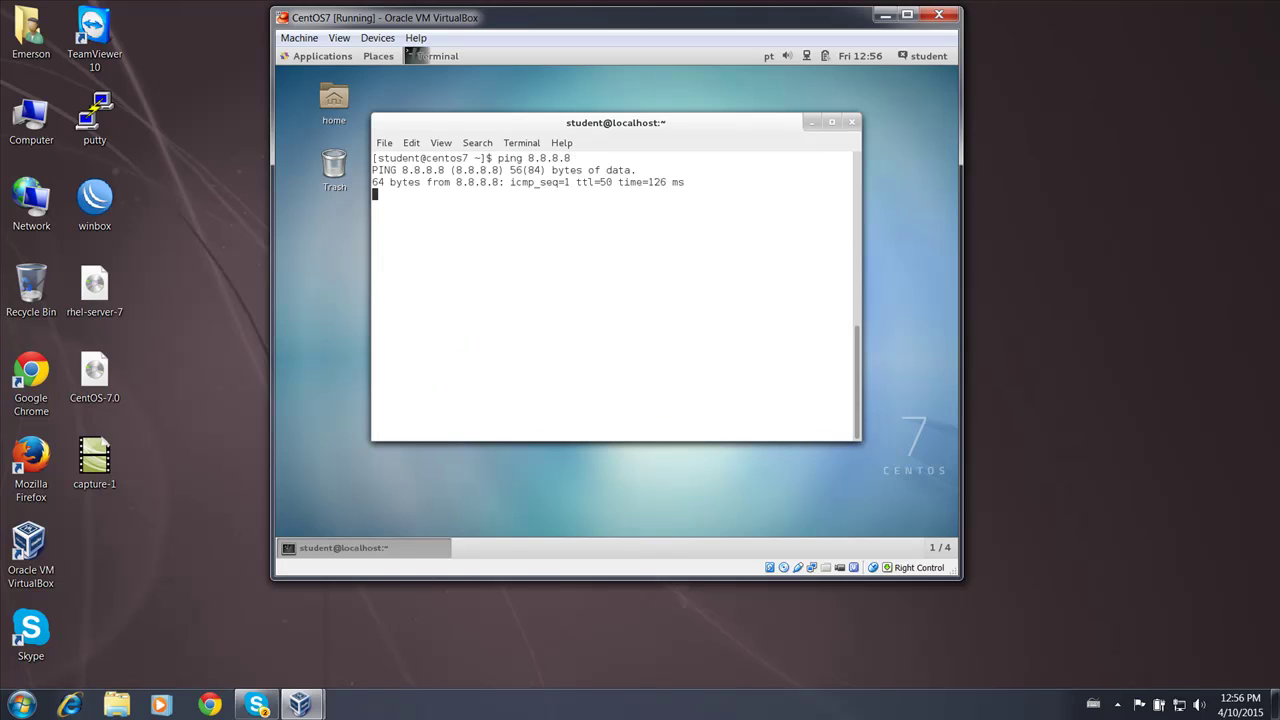
key("ctrl+c")
key("ctrl+l")
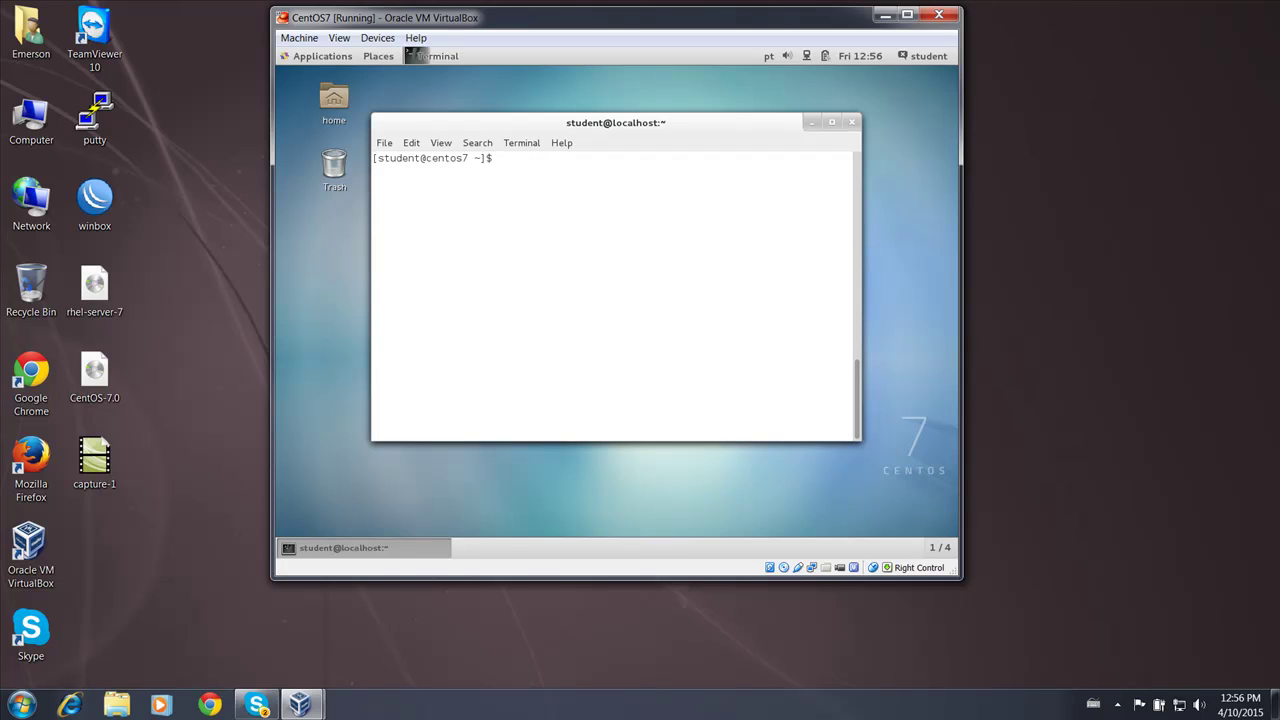
Run ip a s to confirm 192.168.1.30/24 on enp0s3, then reboot the guest
type("ip a s")
key("Return")
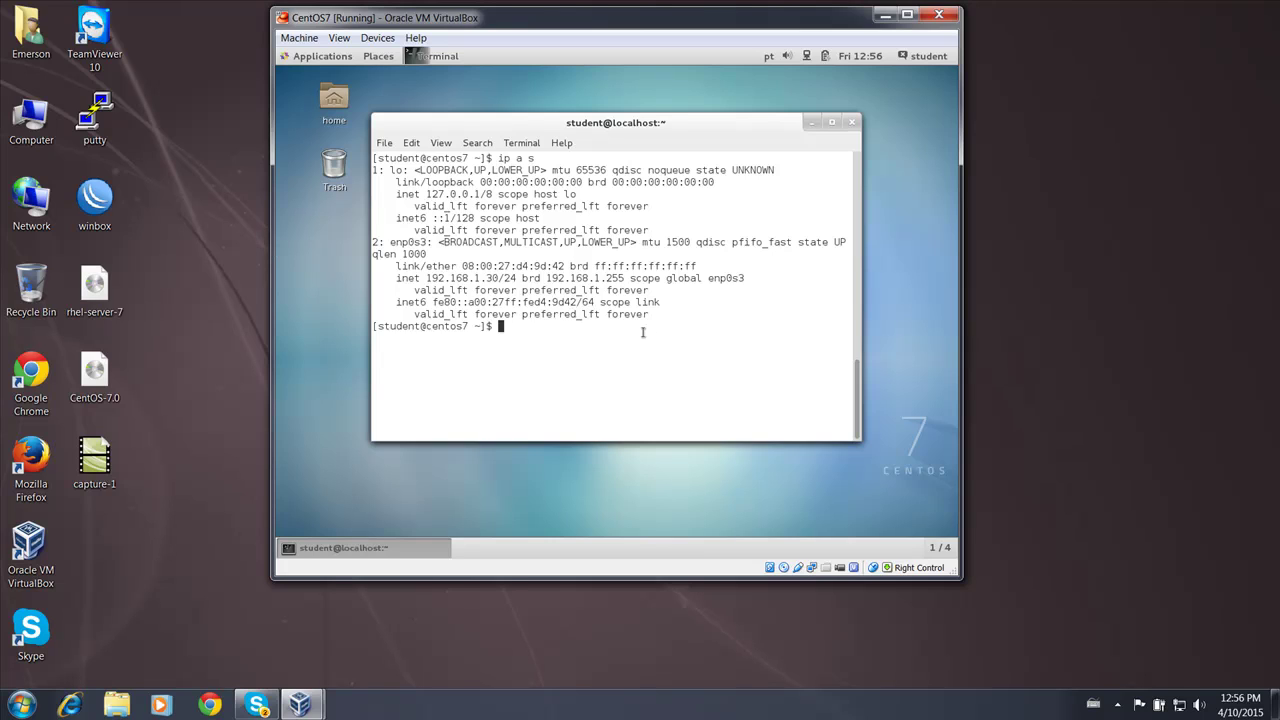
type("reboot")
key("Return")
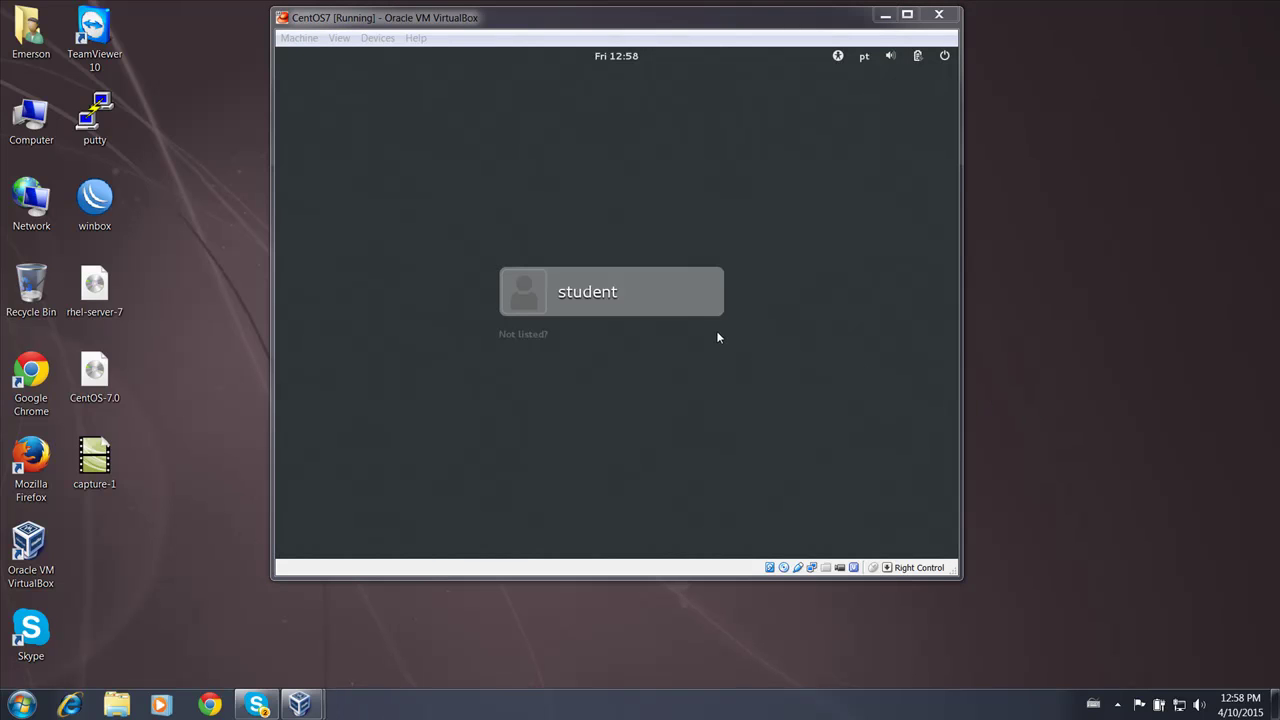
Sign back in to the guest as student, entering the account password
left_click(660, 315)
key("Return")
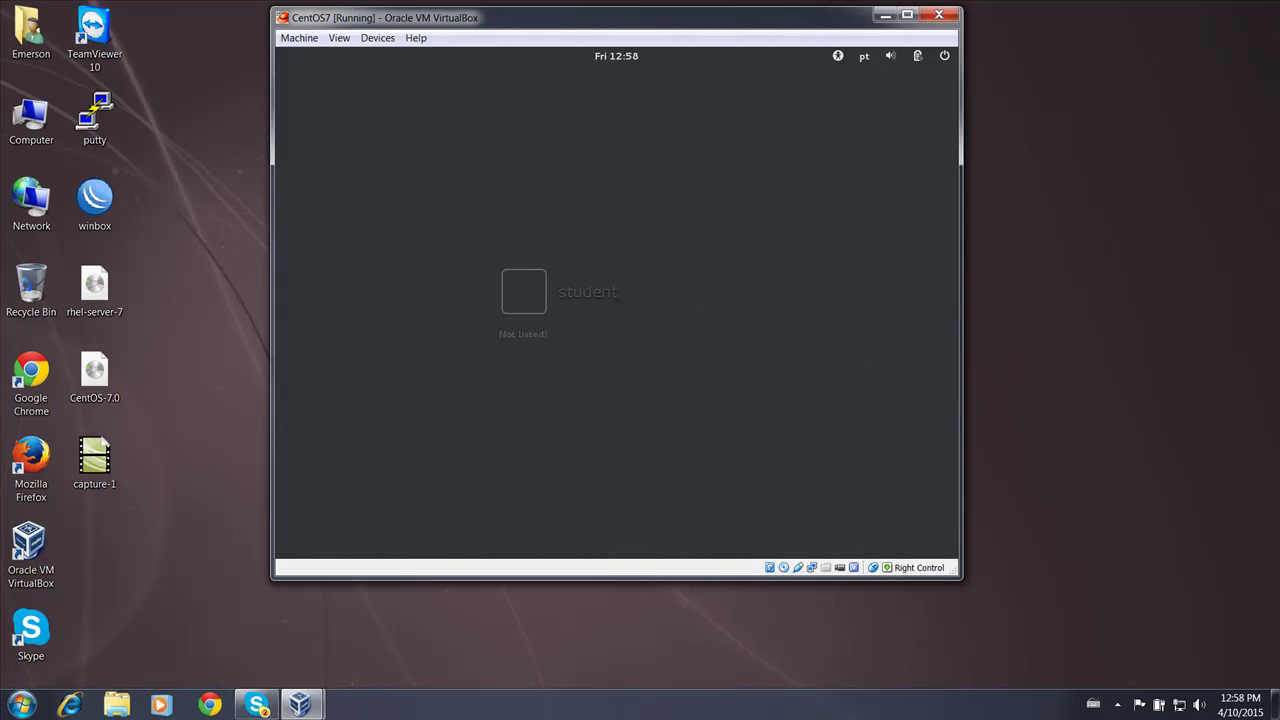
type("student")
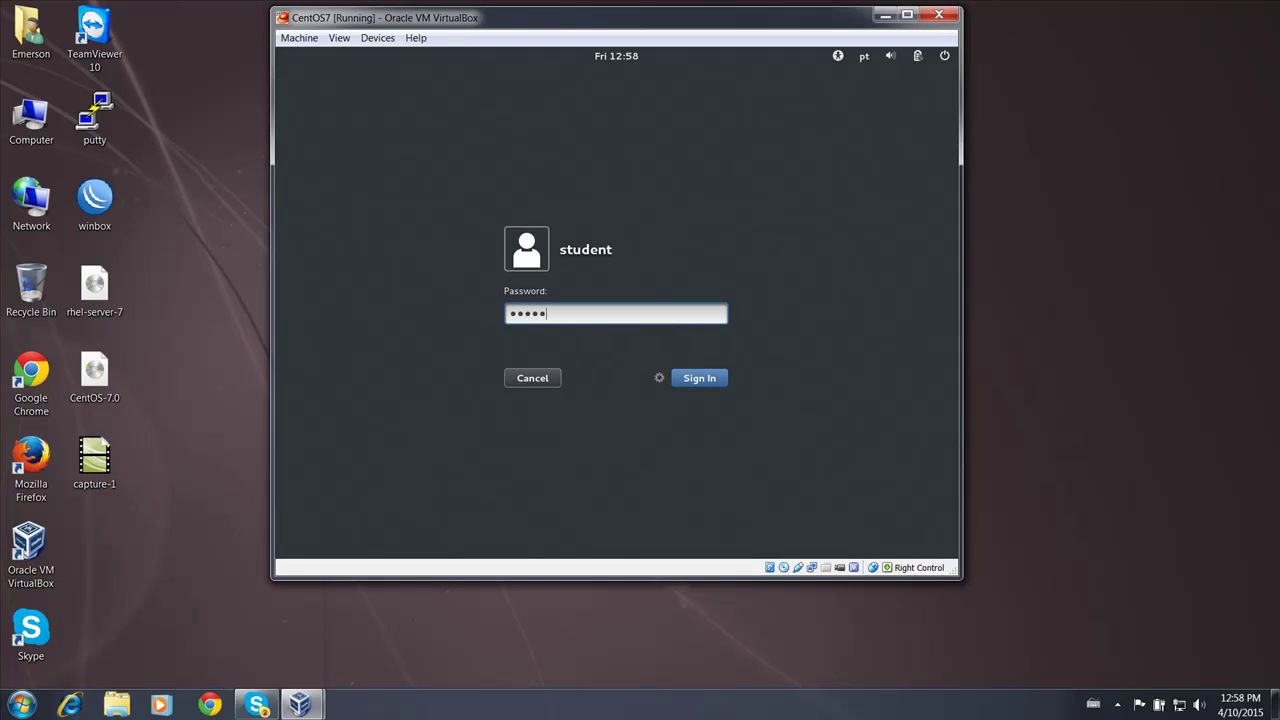
key("Return")
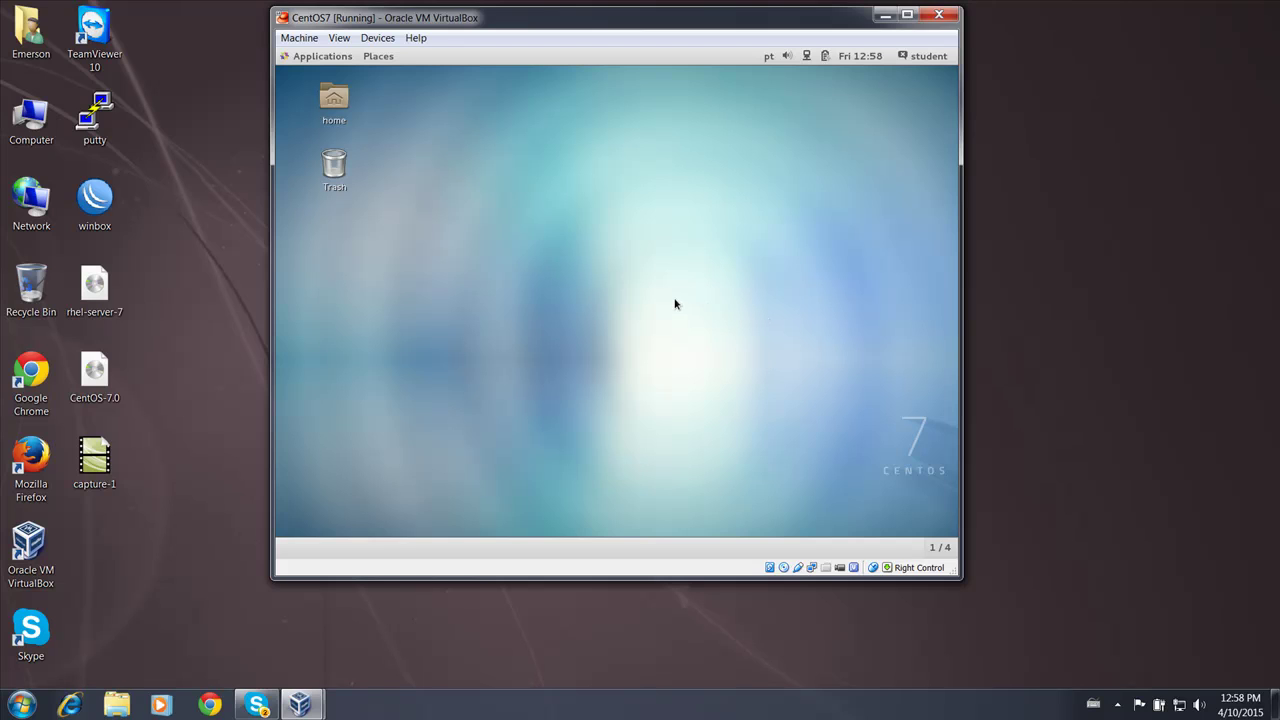
Launch gnome-terminal from the Alt+F2 command box
key("alt+F2")
type("gnome")
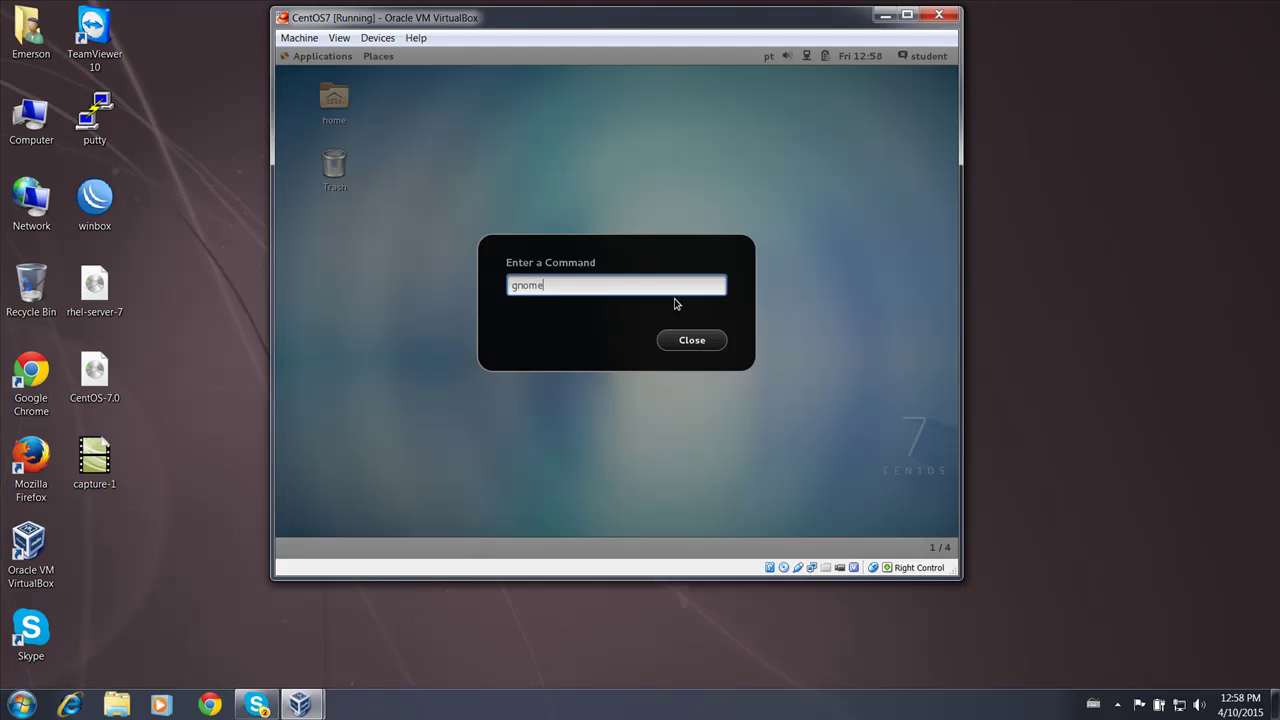
type("-terminal")
key("Return")
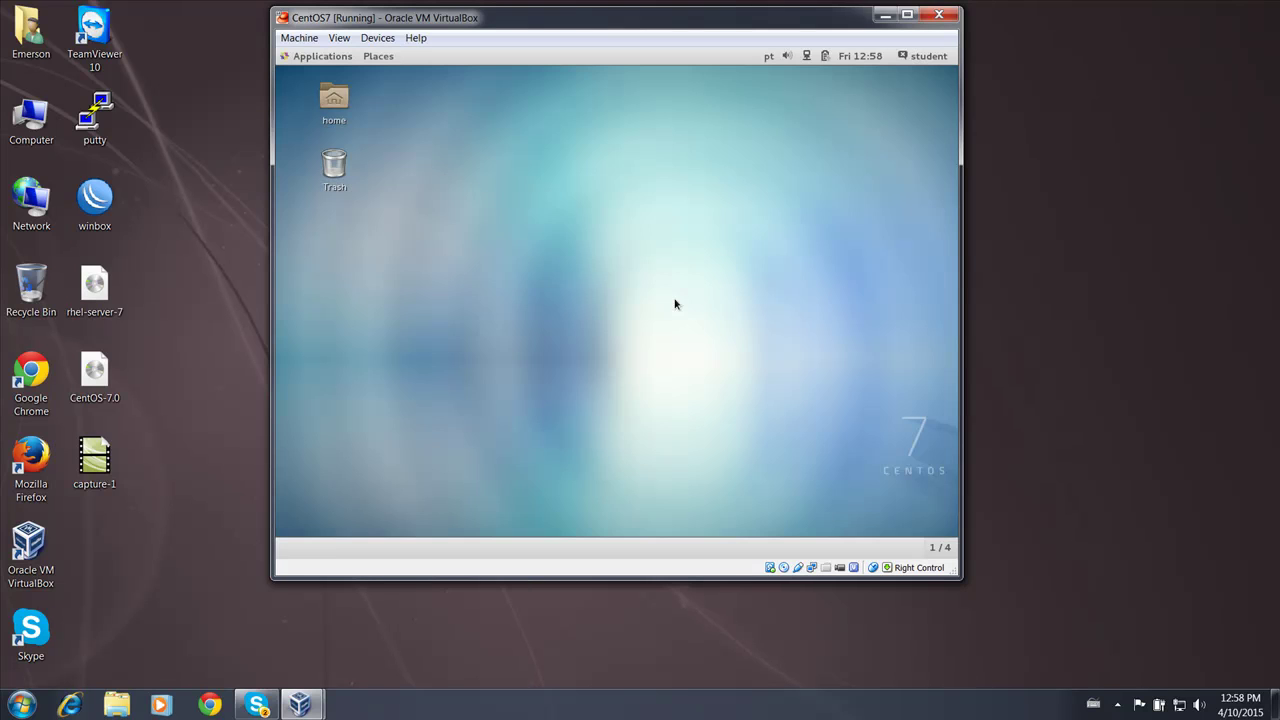
Run ip a s, highlight the 192.168.1.30 address, then clear the screen
type("ip a s")
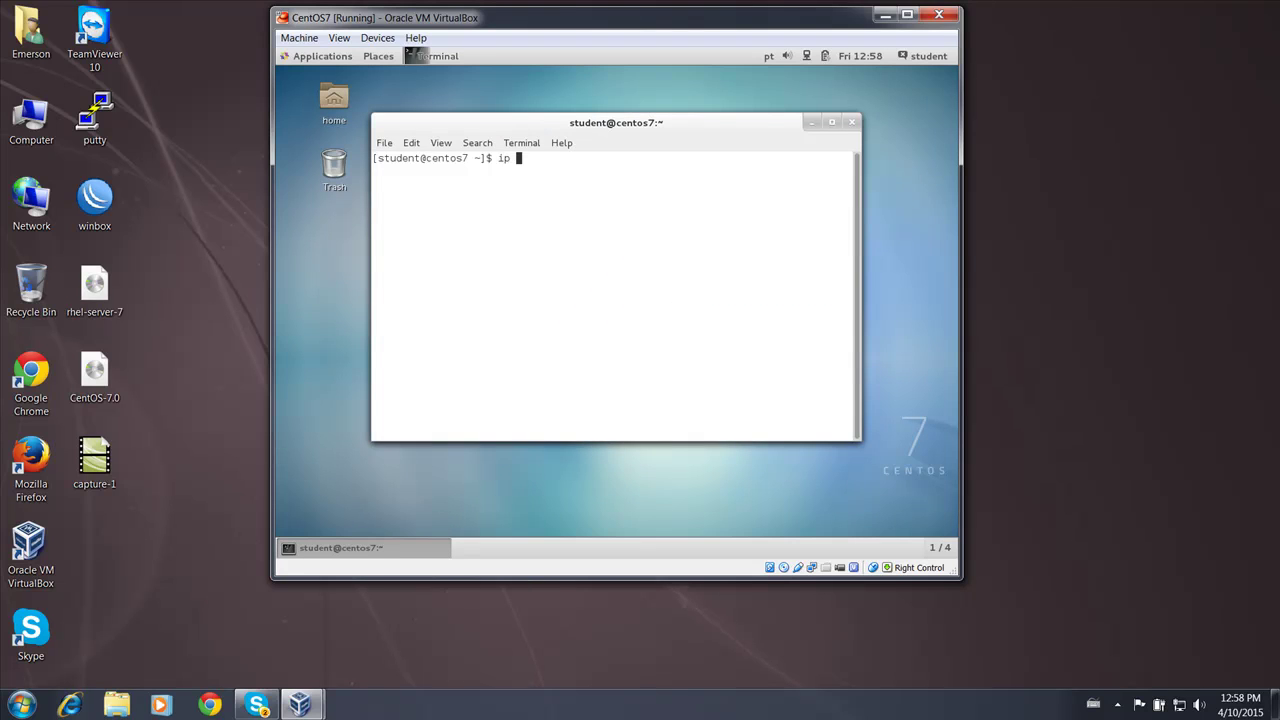
key("Return")
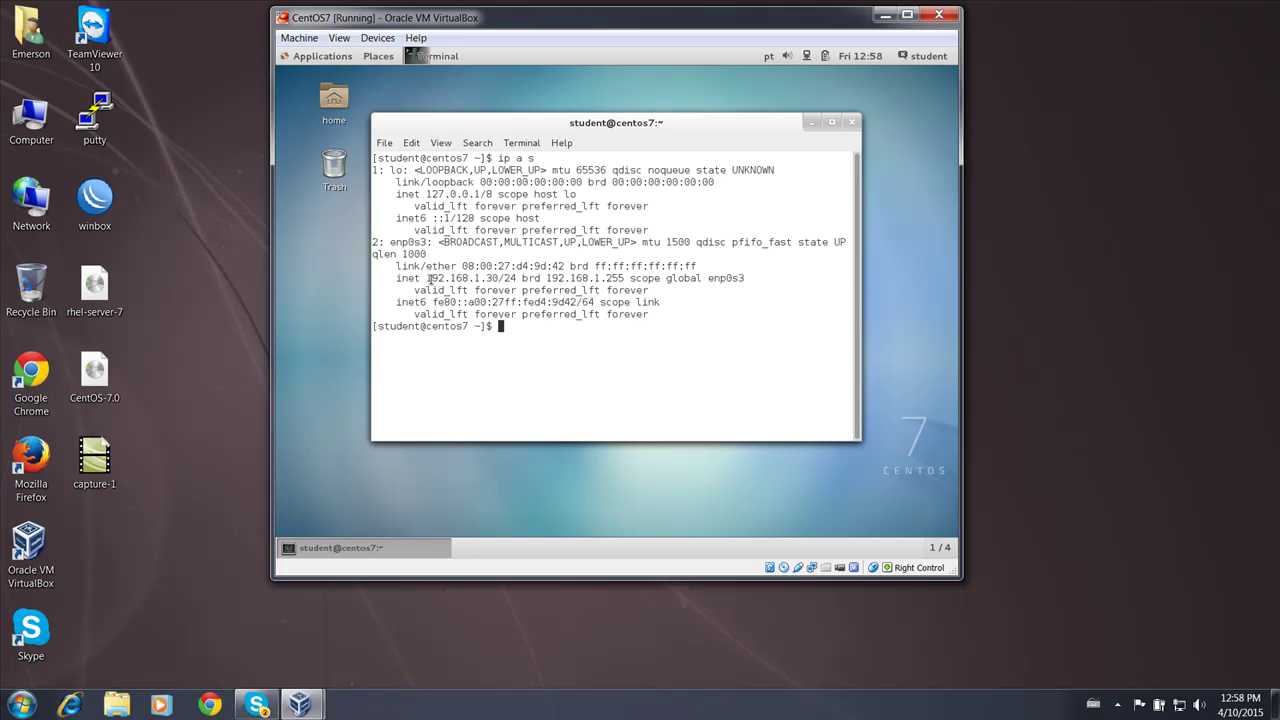
left_click_drag(427, 278, 497, 278)
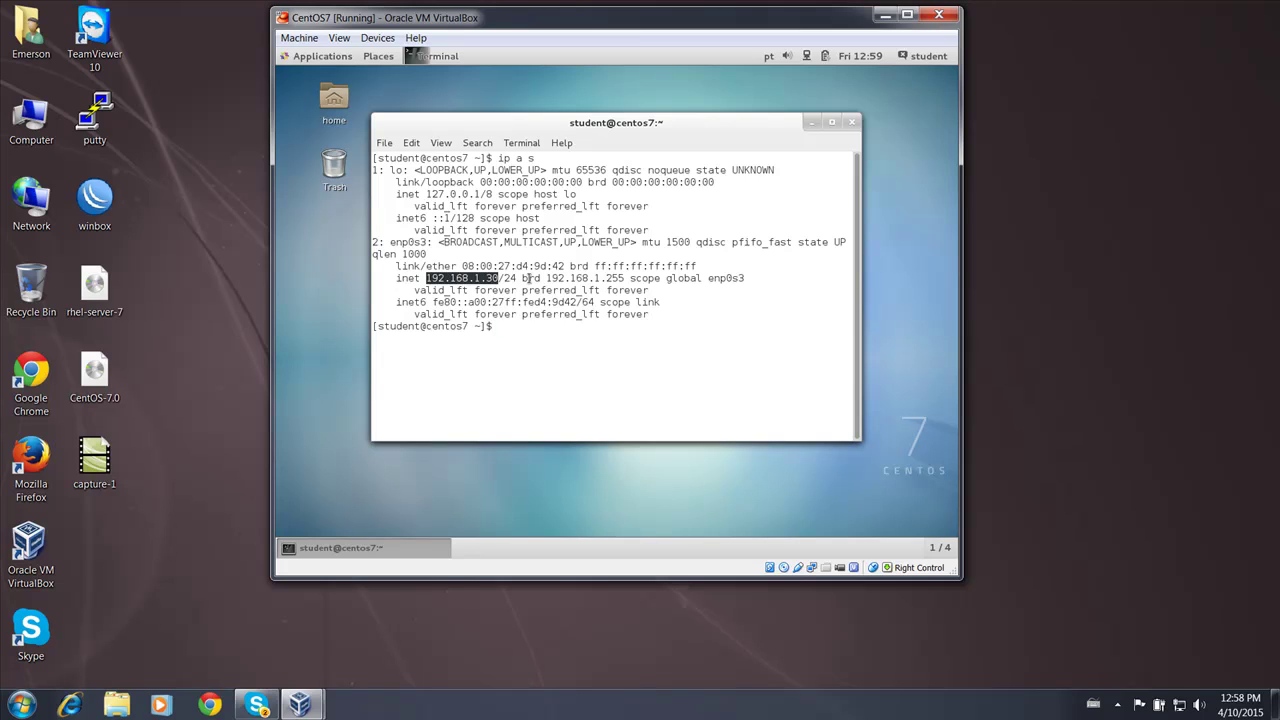
left_click(597, 370)
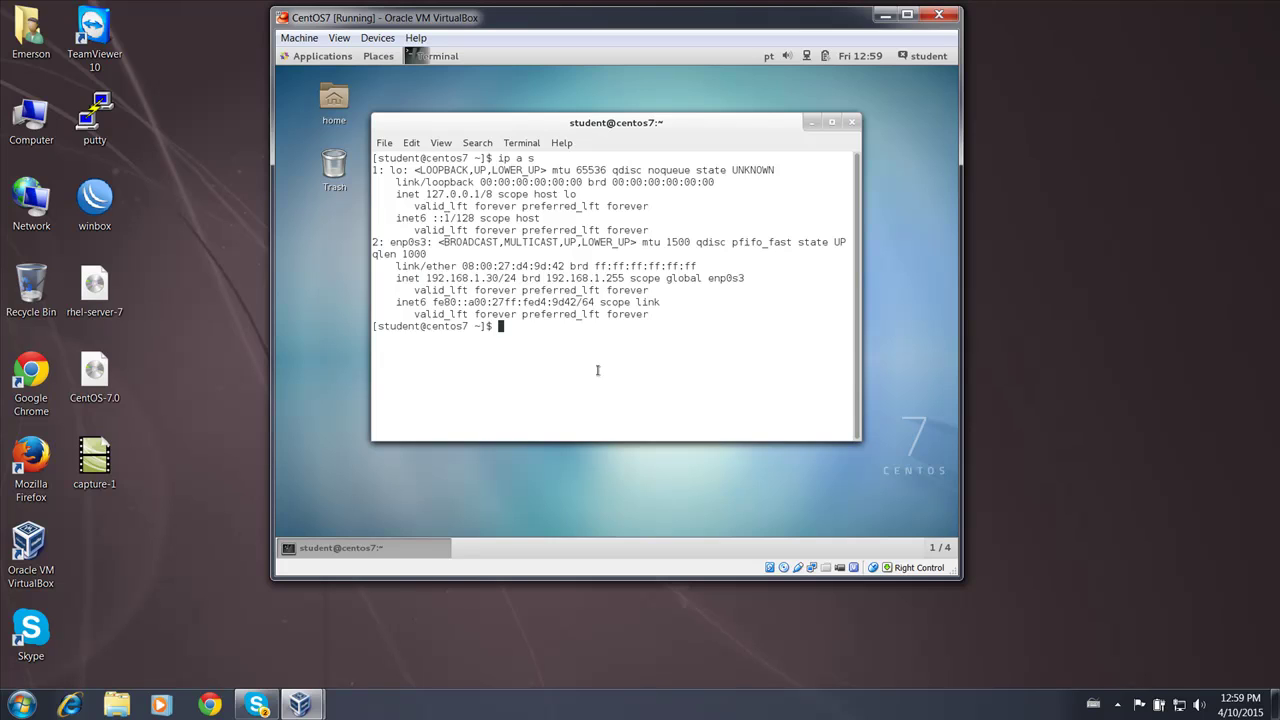
key("Return")
key("ctrl+l")
Attempt the mistyped route commands 'ip router' and 'ip a r', which fail
type("ip")
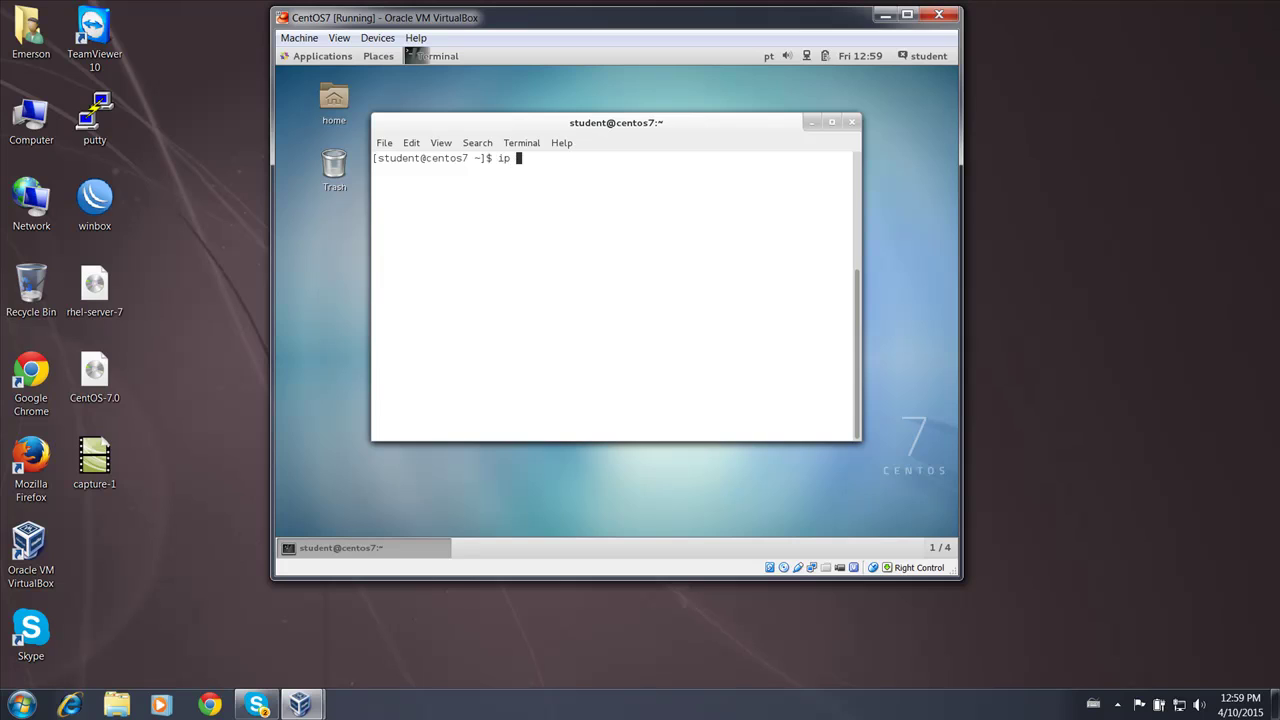
type(" router")
key("Return")
type("ip")
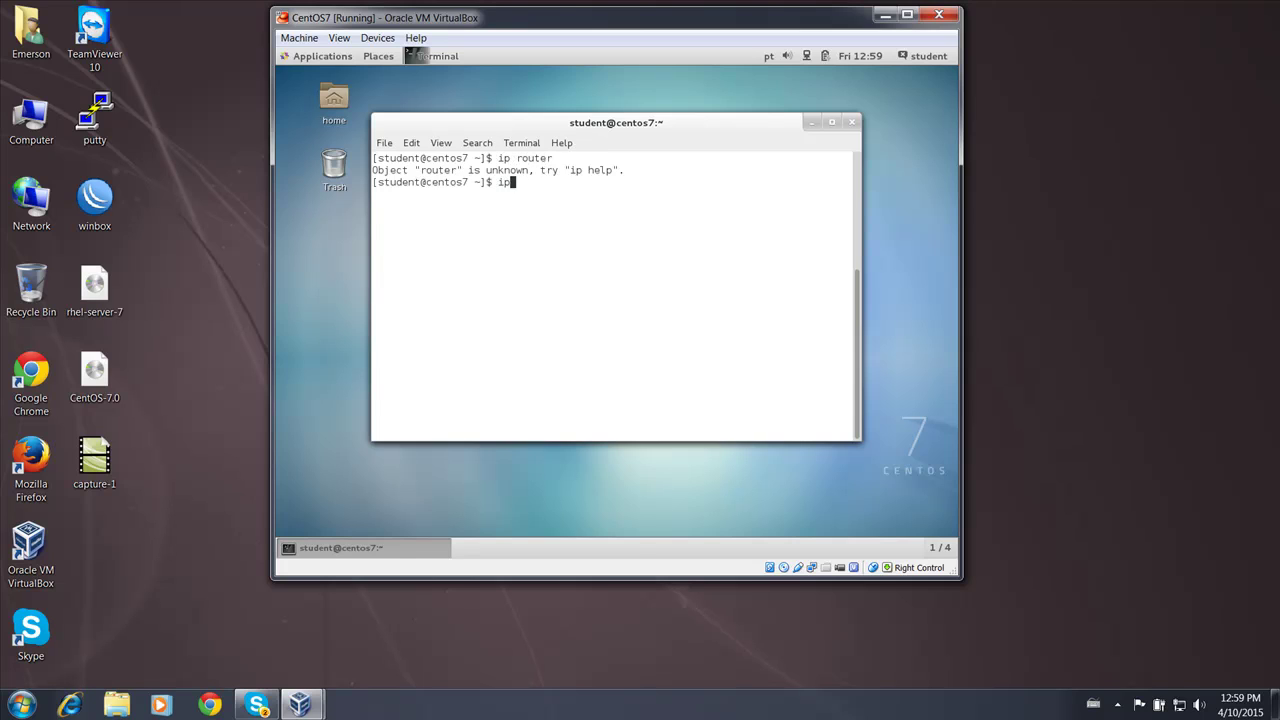
key("BackSpace")
key("BackSpace")
type("ip a r")
key("Return")
key("ctrl+l")
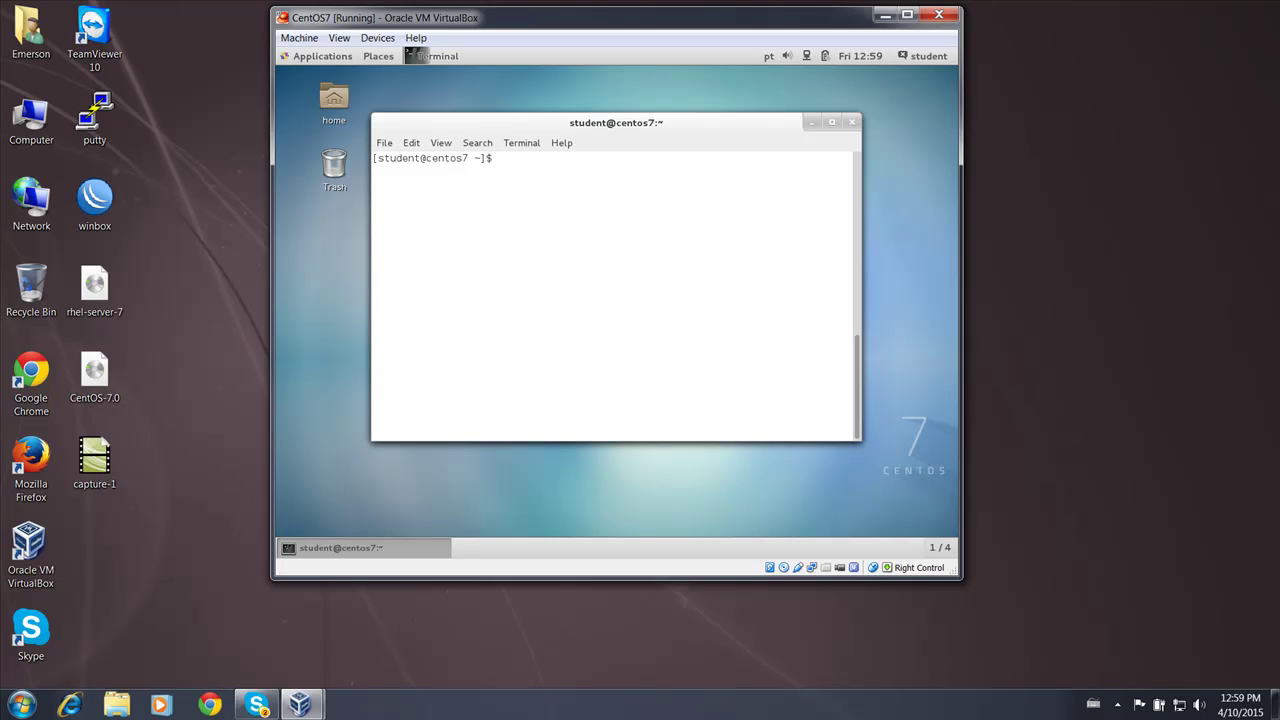
After a failed 'router' attempt, run ip route showing the default via 192.168.1.1
type("ip")
key("BackSpace")
key("BackSpace")
key("BackSpace")
type("outer")
key("BackSpace")
key("BackSpace")
key("BackSpace")
key("BackSpace")
key("BackSpace")
type("router")
key("Return")
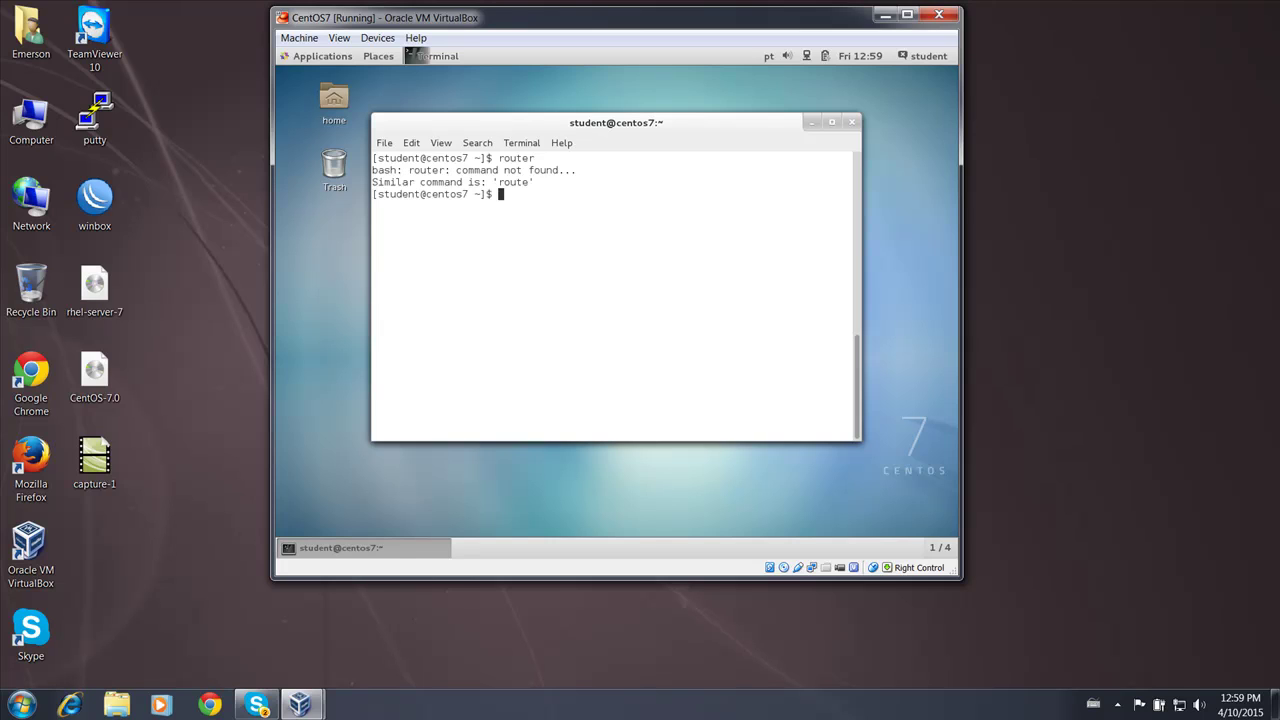
key("ctrl+l")
type("ip ")
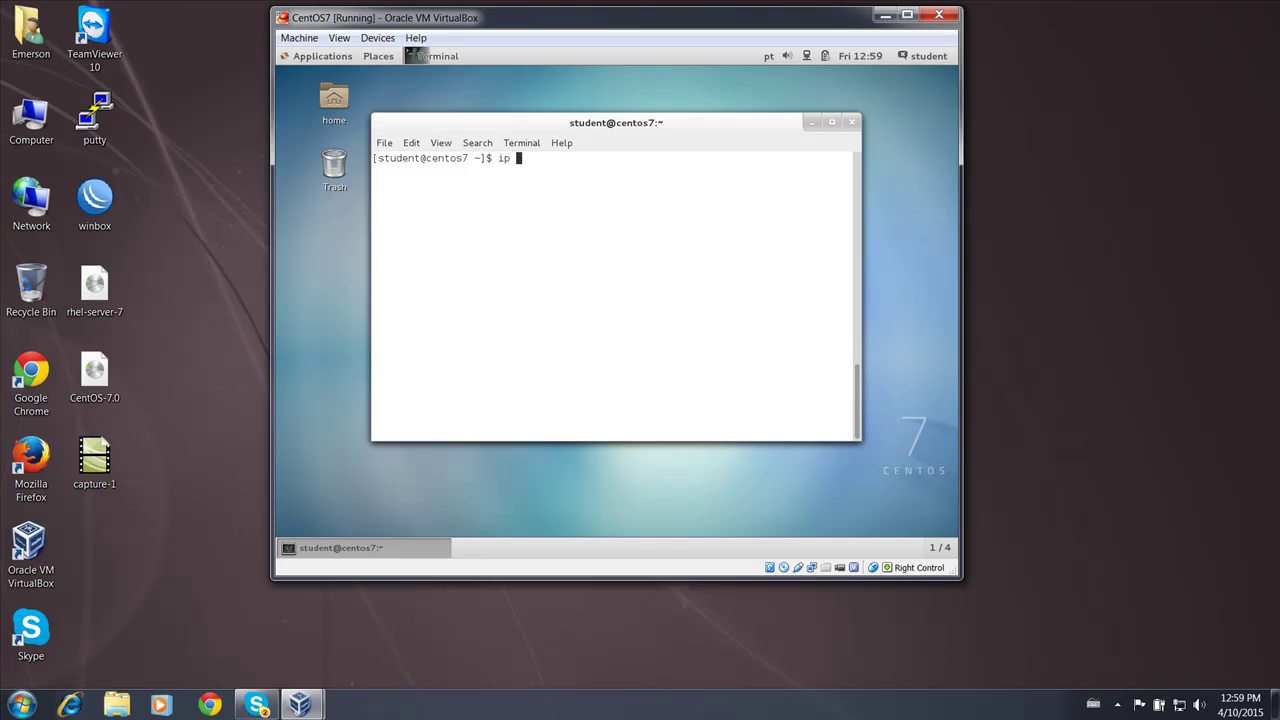
type("route")
key("Return")
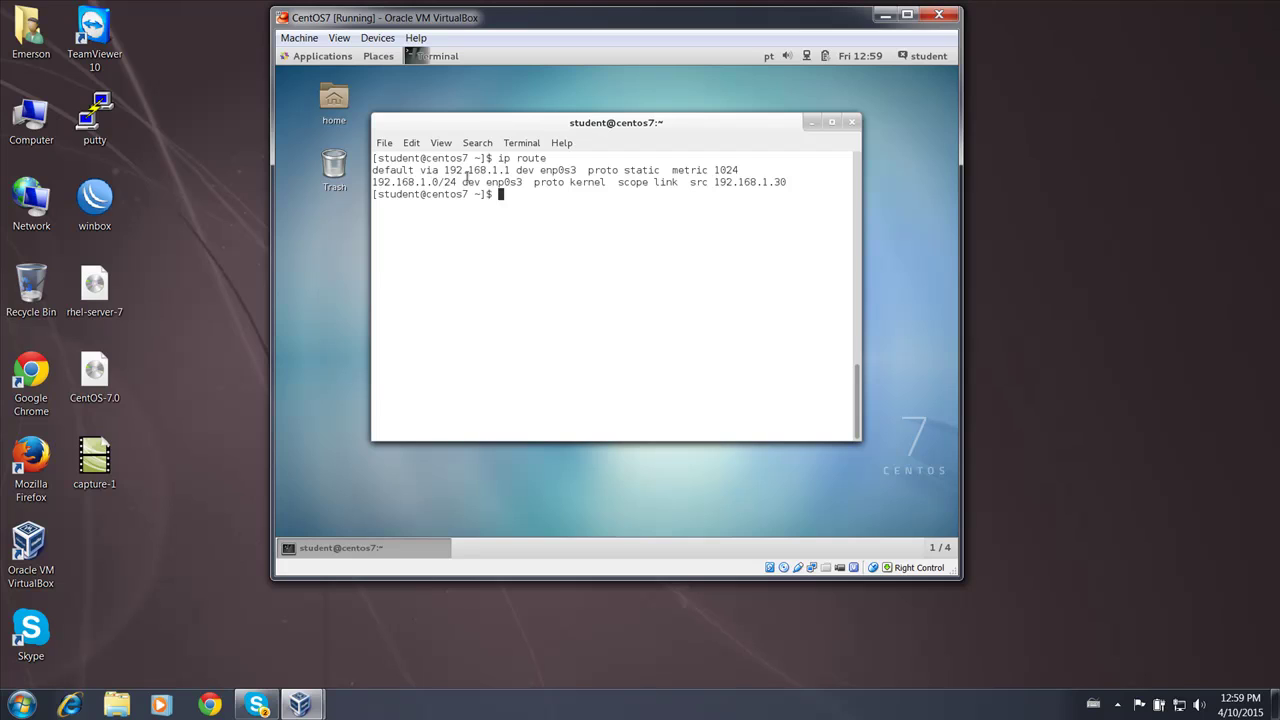
Highlight the ip route output: gateway 192.168.1.1, enp0s3, static, local network, and source 192.168.1.30
left_click_drag(510, 170, 433, 170)
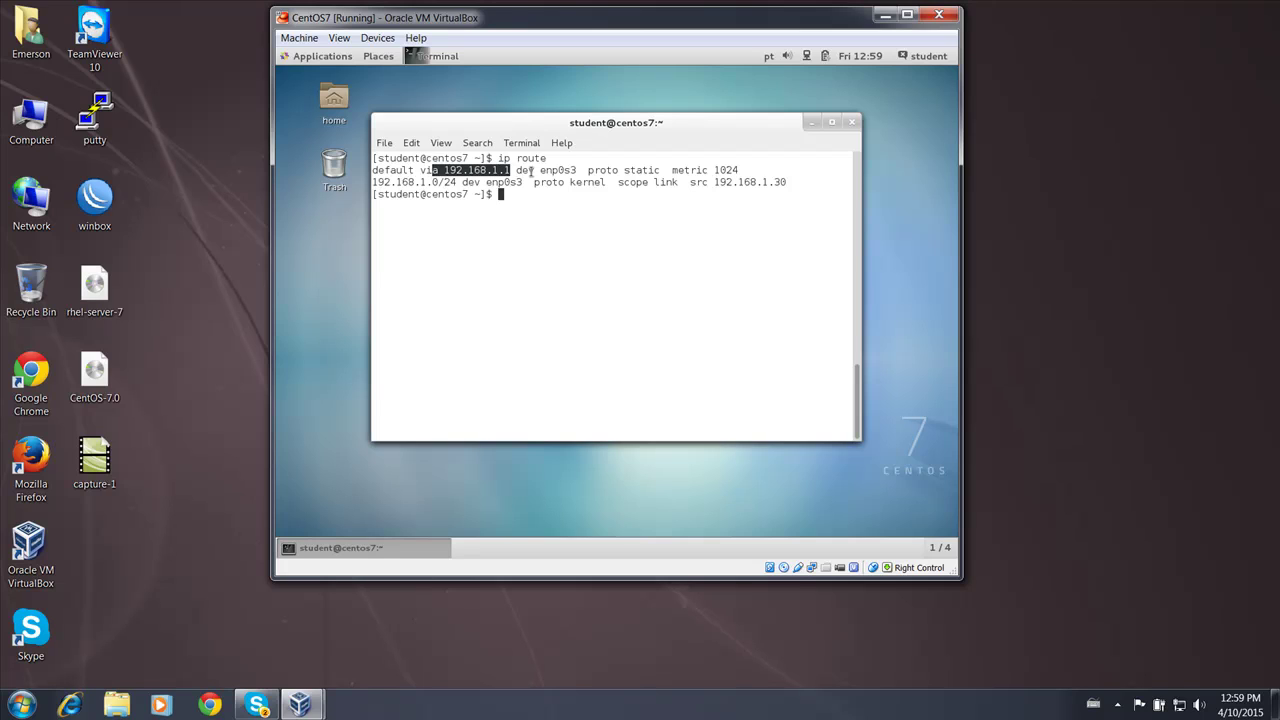
left_click_drag(580, 170, 540, 170)
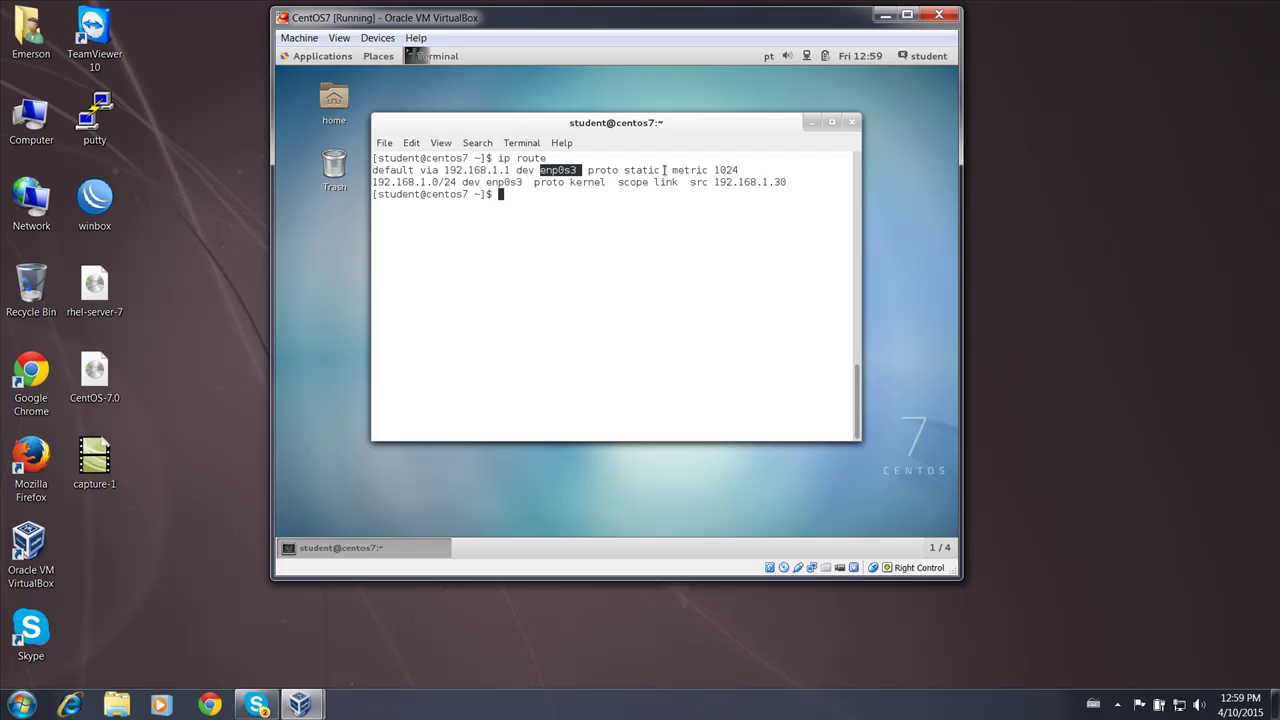
left_click_drag(624, 170, 662, 170)
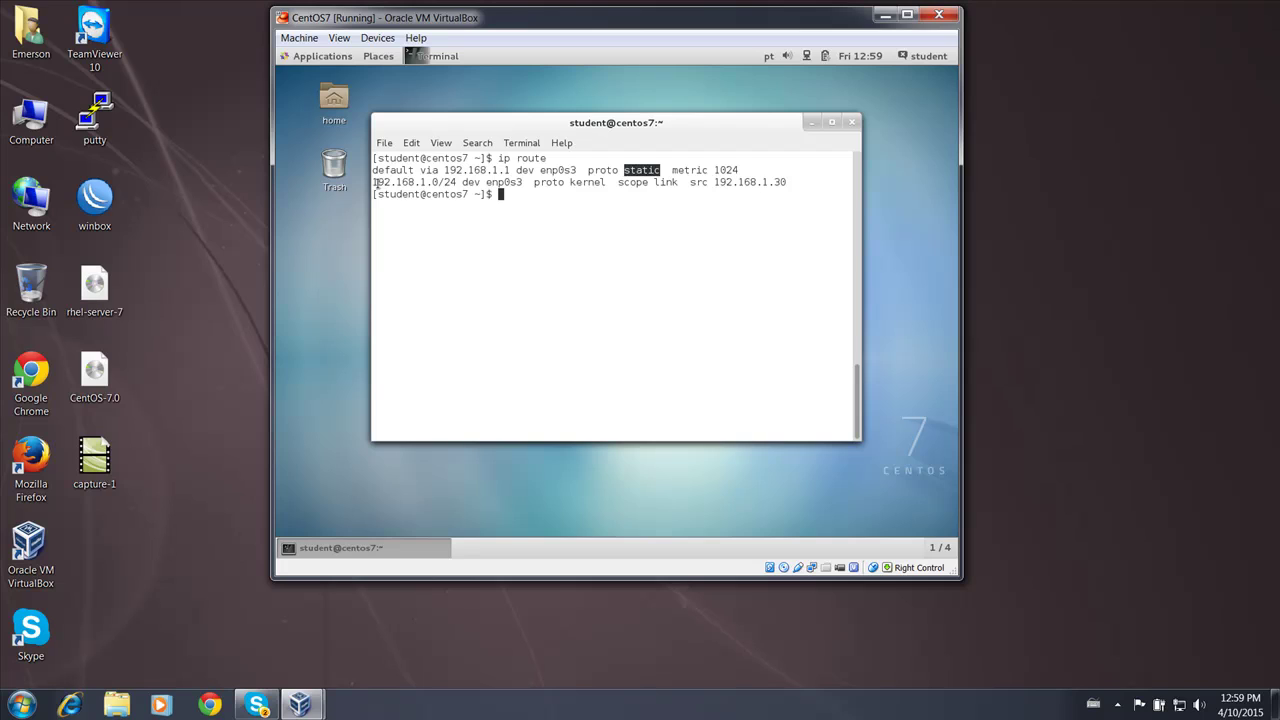
left_click_drag(376, 182, 528, 184)
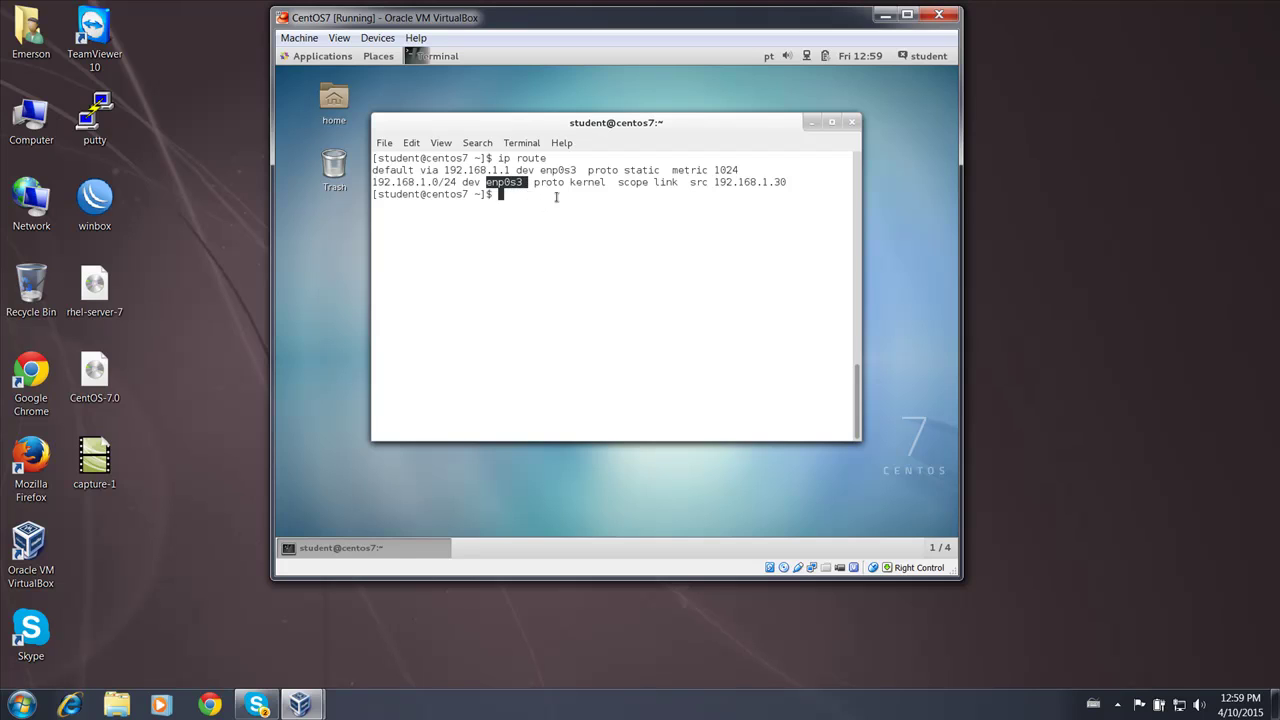
left_click_drag(716, 182, 787, 183)
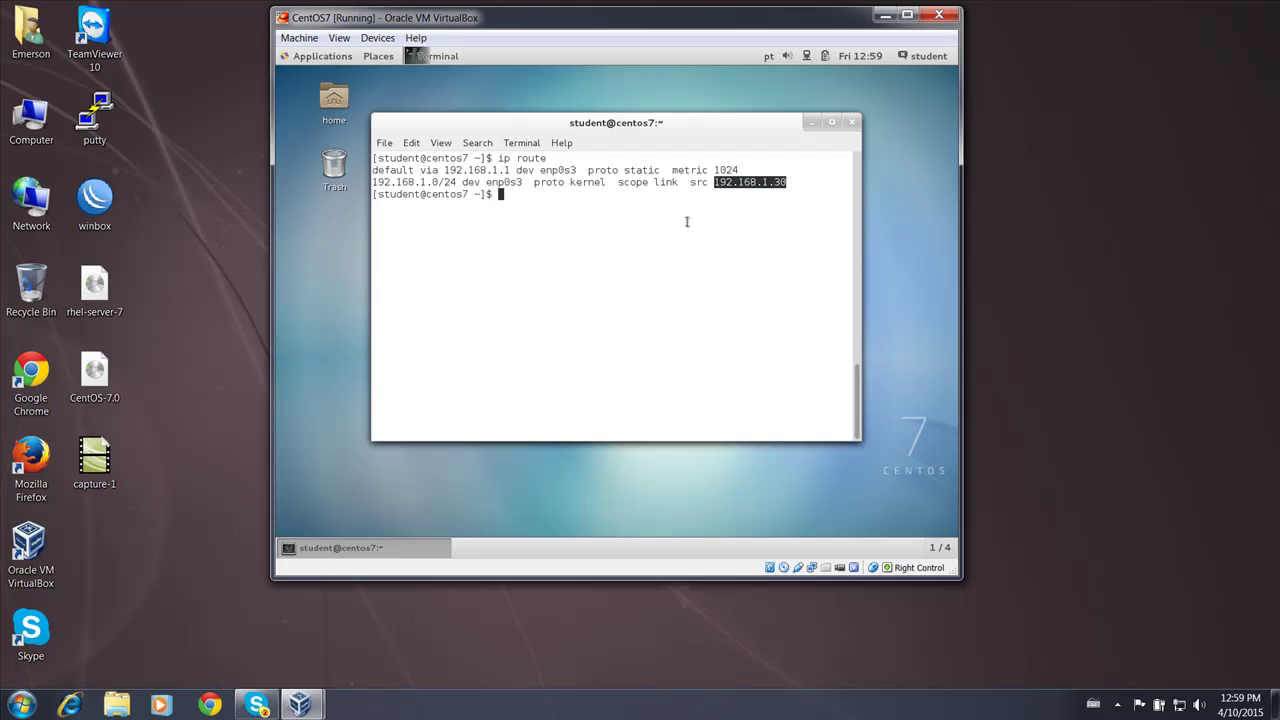
Run route -n to list the numeric kernel routing table with default gateway 192.168.1.1
key("Return")
key("Return")
key("Return")
key("Return")
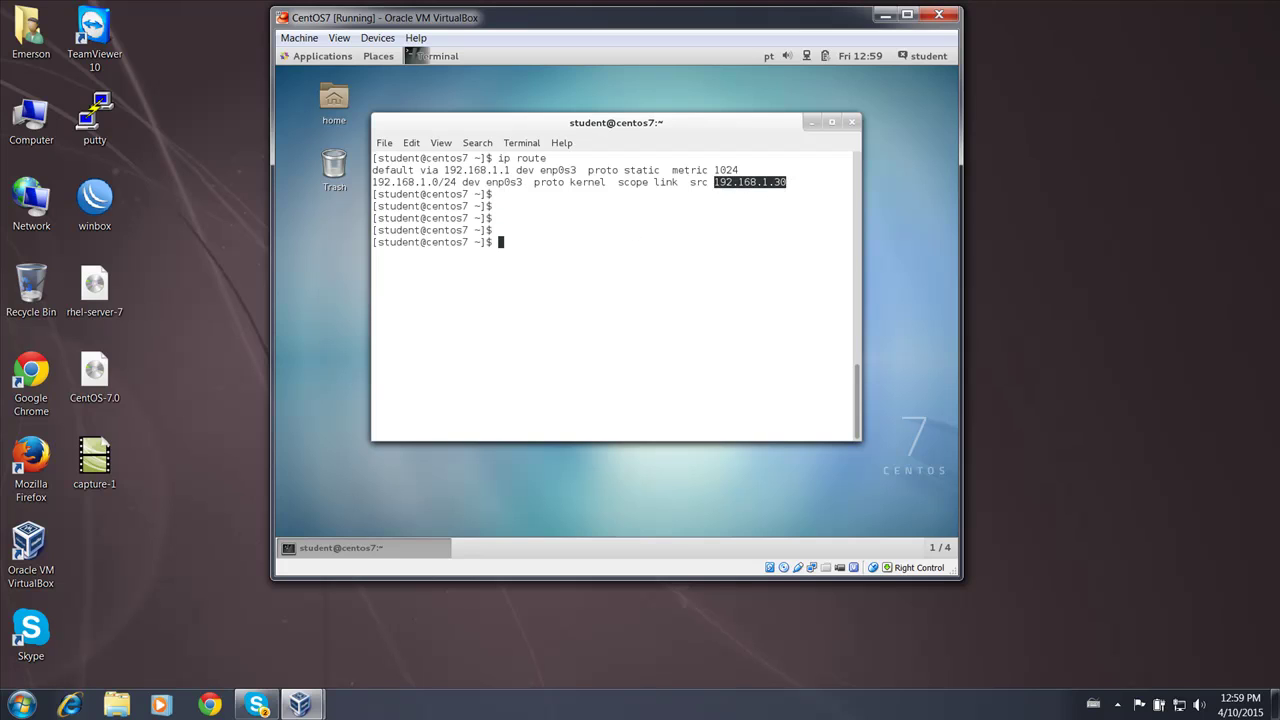
type("route -n")
key("Return")
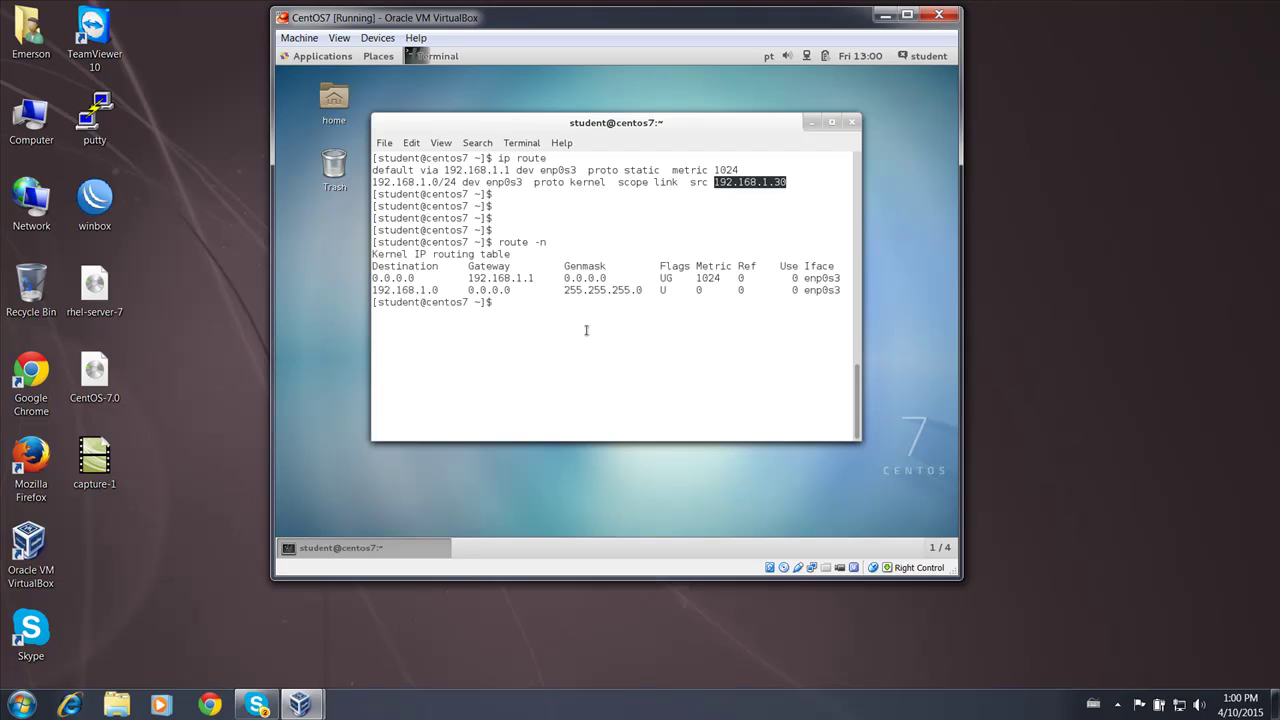
left_click_drag(541, 278, 467, 278)
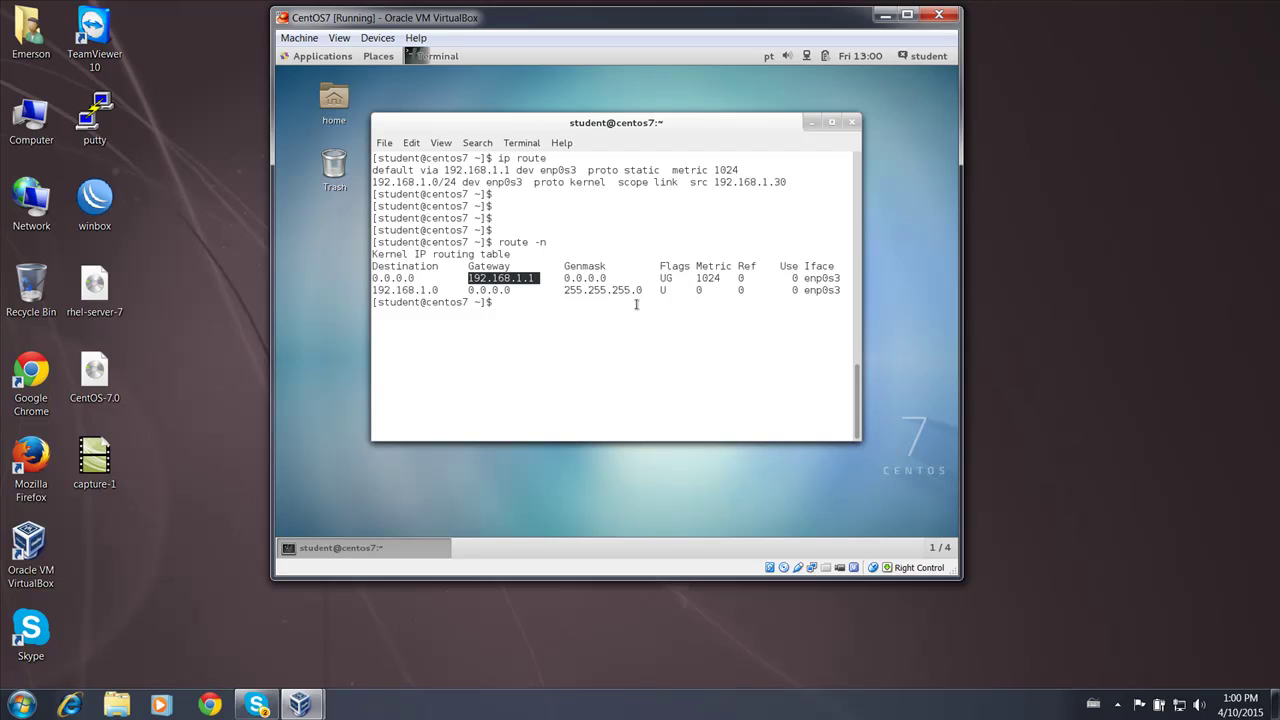
left_click(661, 278)
left_click_drag(661, 278, 675, 278)
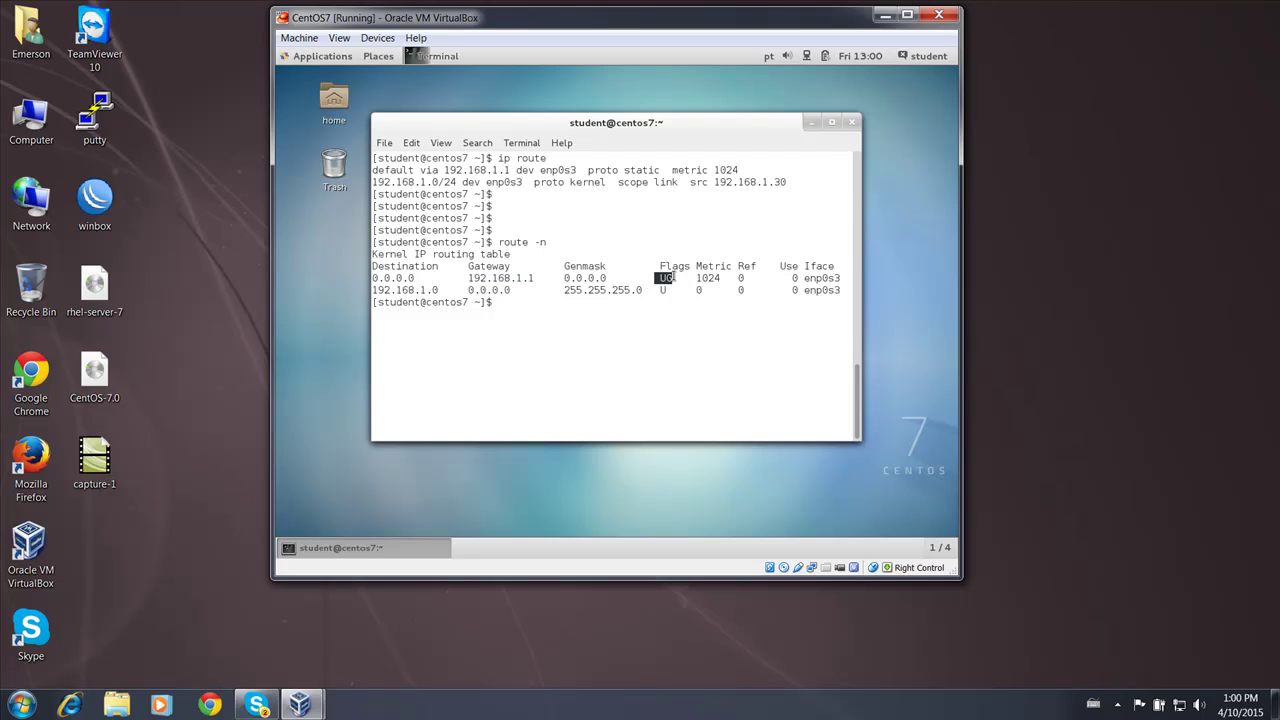
left_click(668, 282)
double_click(399, 277)
left_click(533, 281)
key("Return")
key("Return")
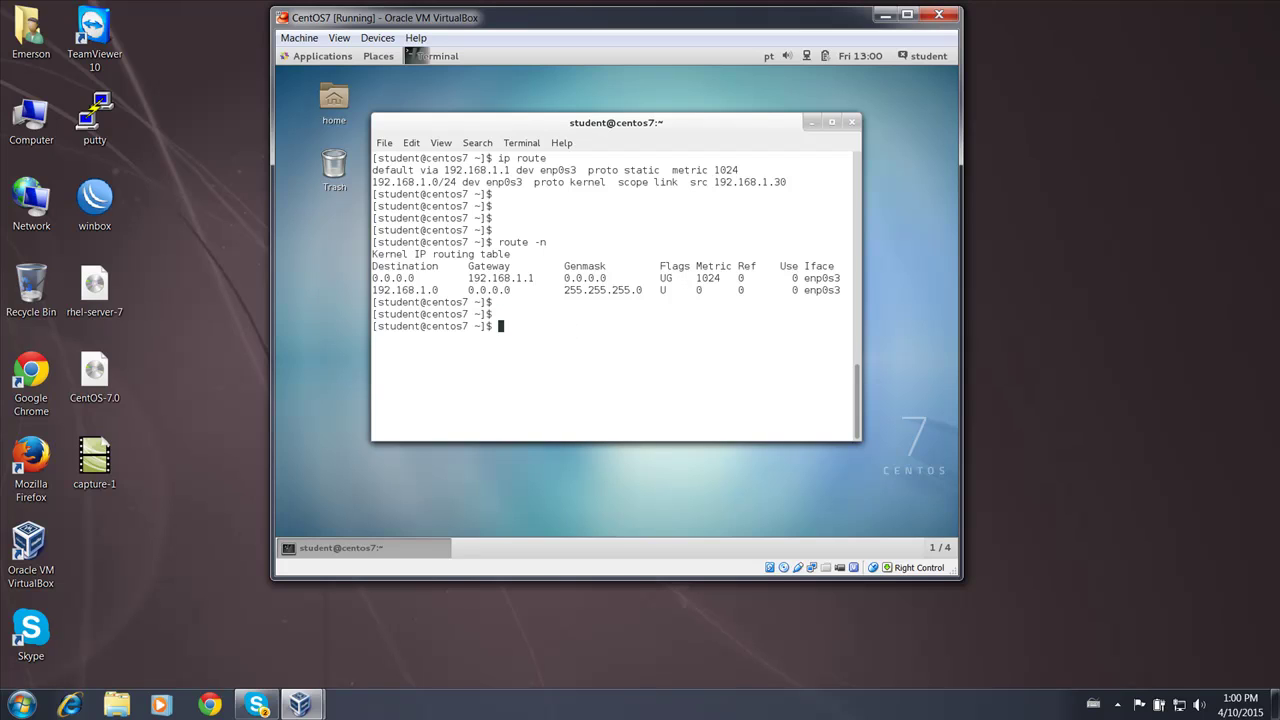
type("ping uol.com.br")
Ping uol.com.br to confirm replies, then stop it to show the statistics
key("Return")
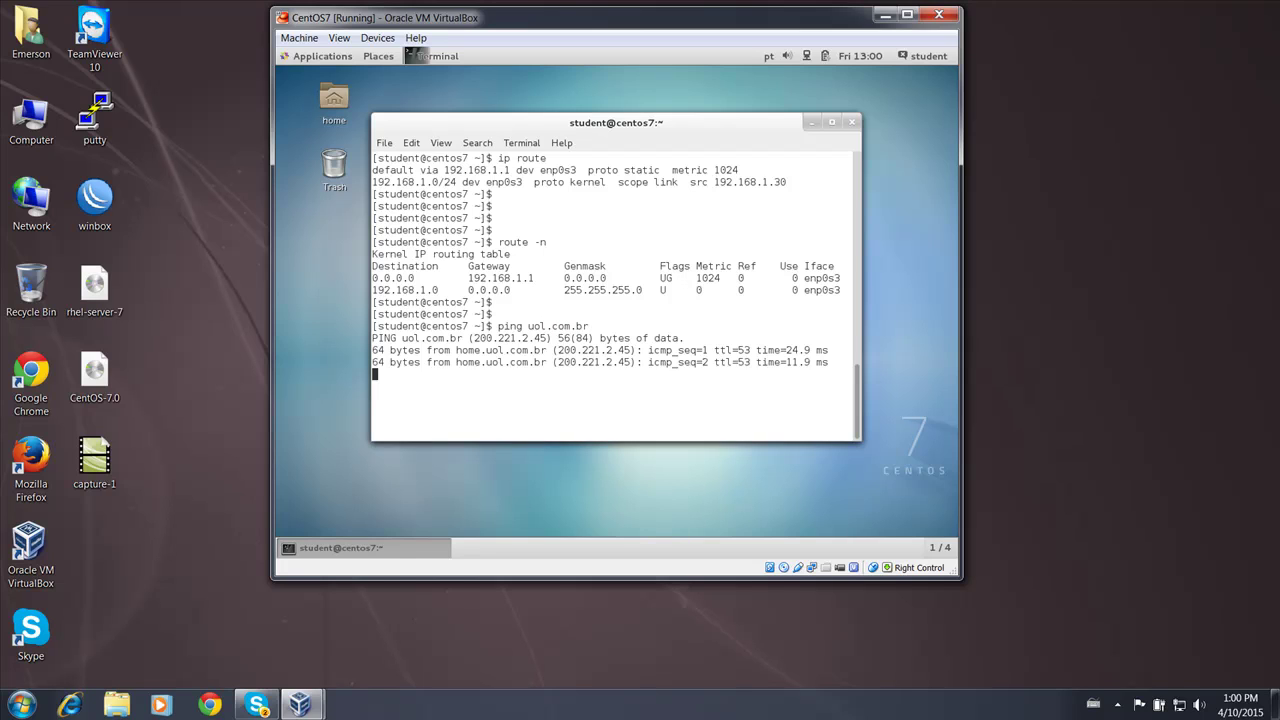
key("ctrl+c")
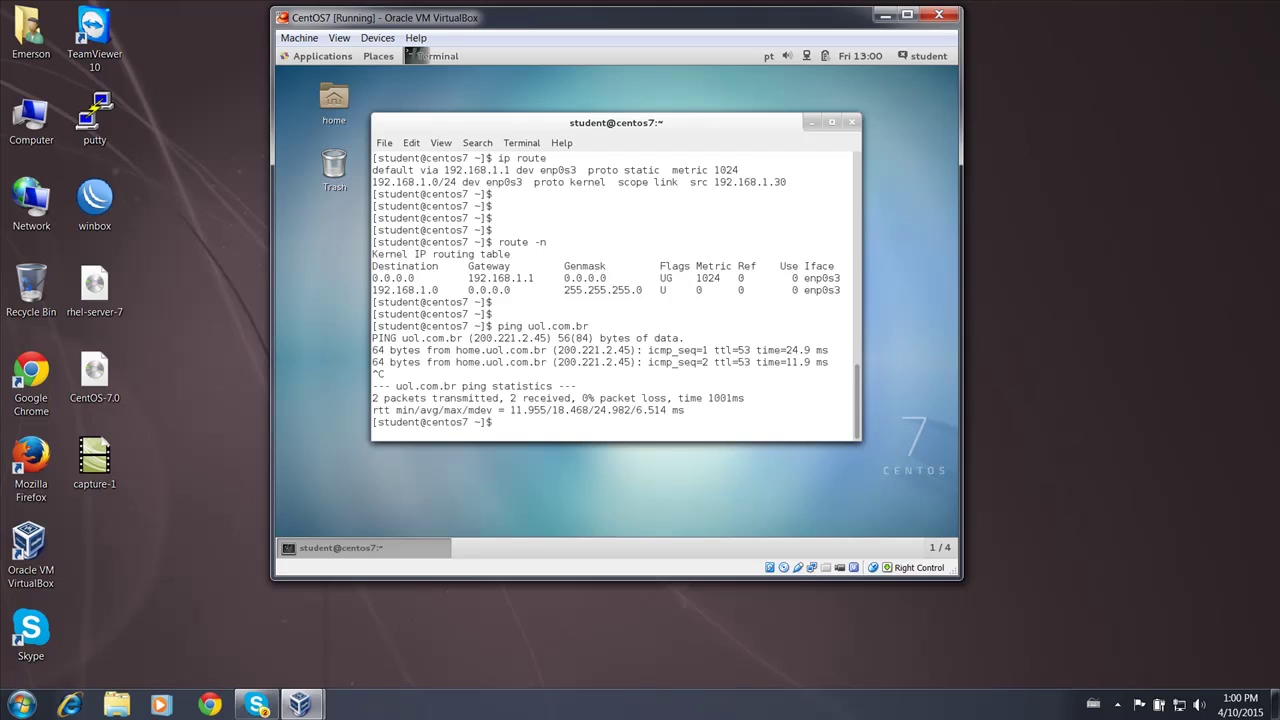
key("Return")
key("Return")
key("Return")
key("Return")
key("Return")
key("Return")
key("Return")
key("Return")
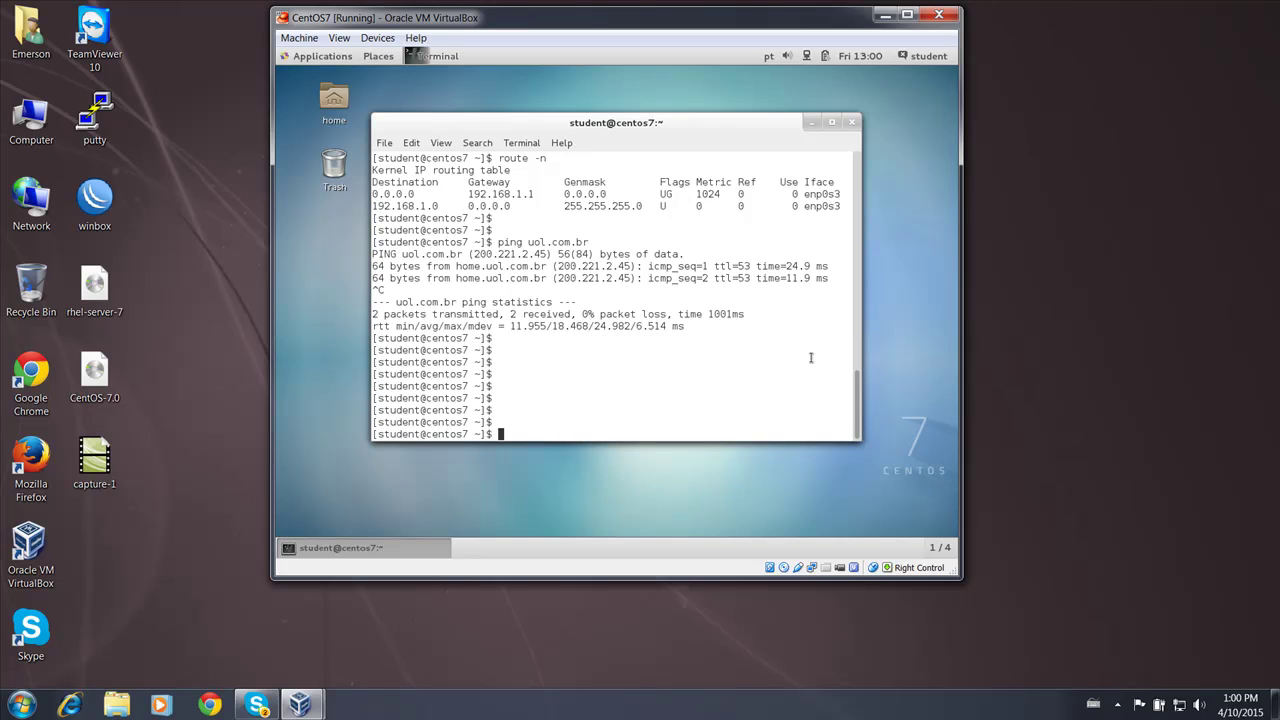
Show /etc/resolv.conf nameservers 192.168.1.1, 8.8.8.8, 8.8.4.4, then clear the terminal and minimize the VM
type("cat /etc/resolv.conf")
key("Return")
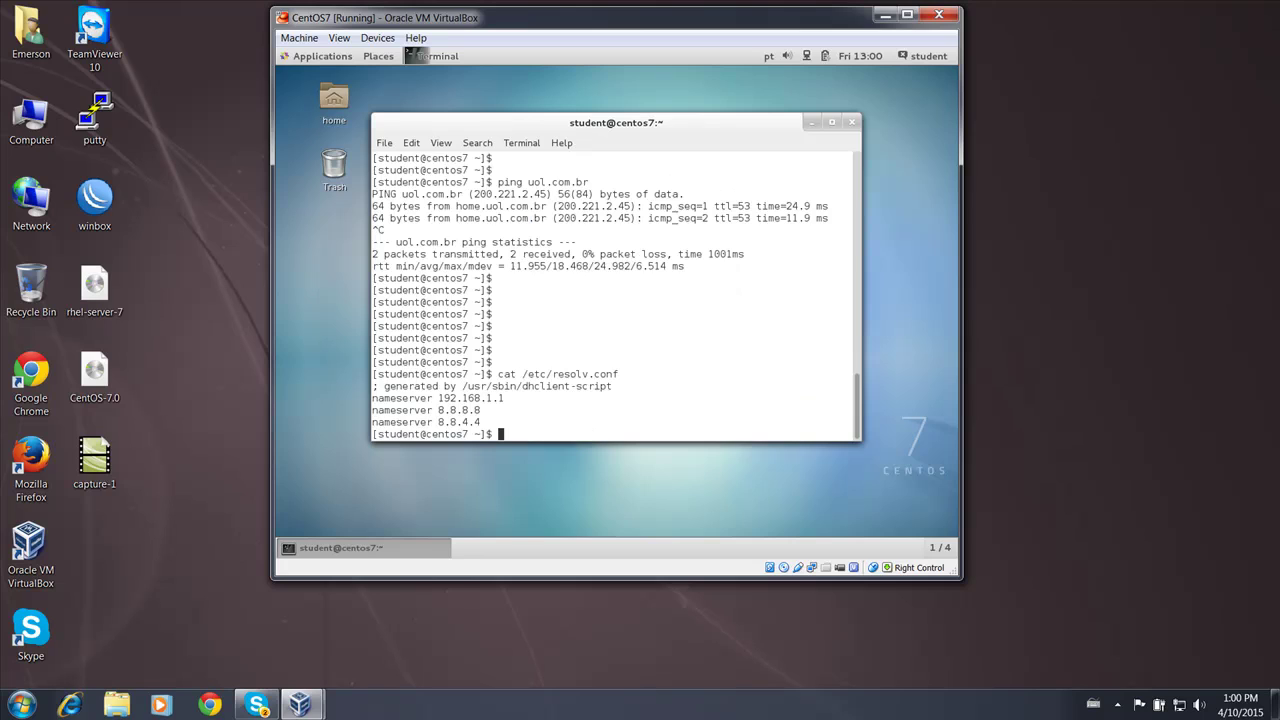
key("Return")
key("Return")
key("Return")
key("Return")
key("Return")
key("Return")
key("Return")
key("Return")
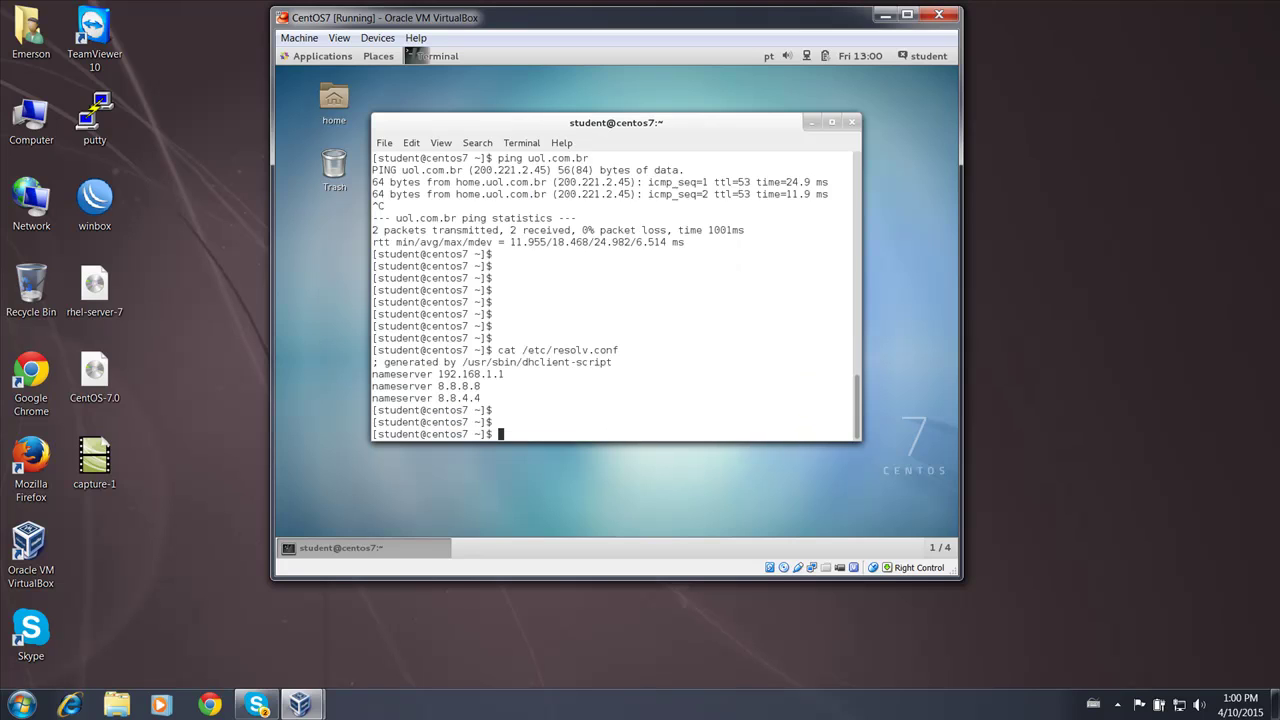
key("ctrl+l")
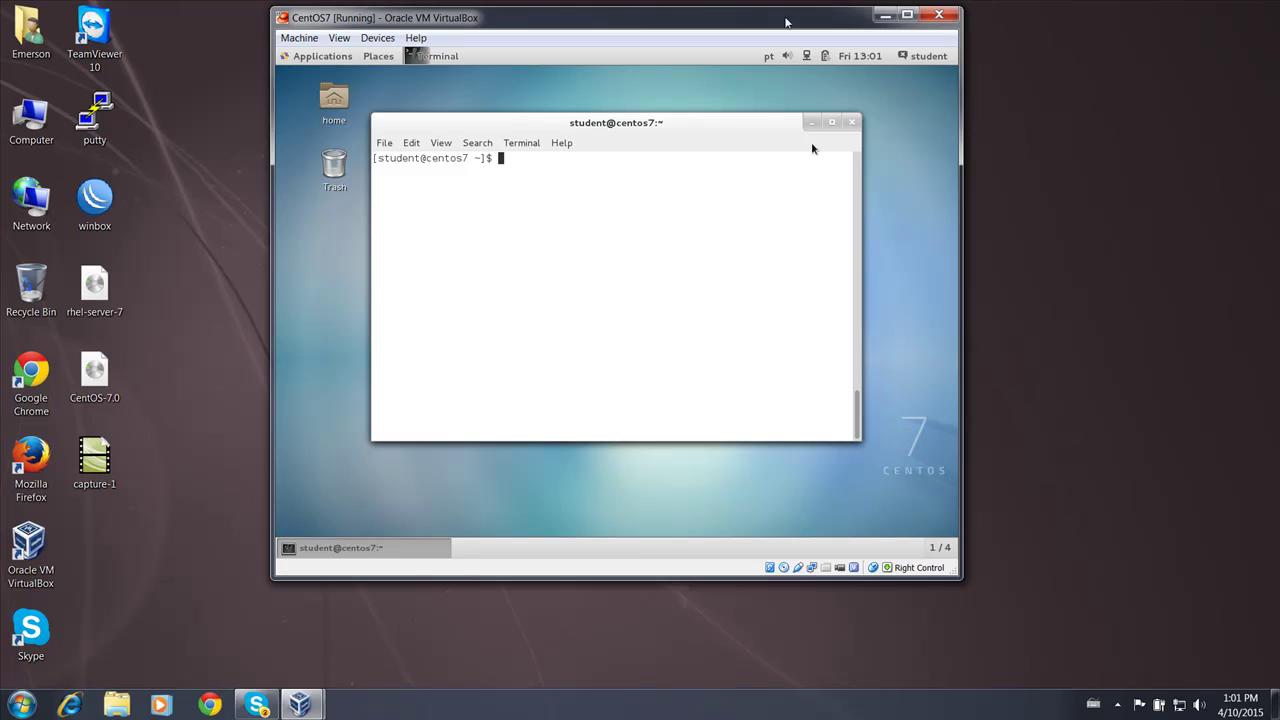
left_click(886, 22)
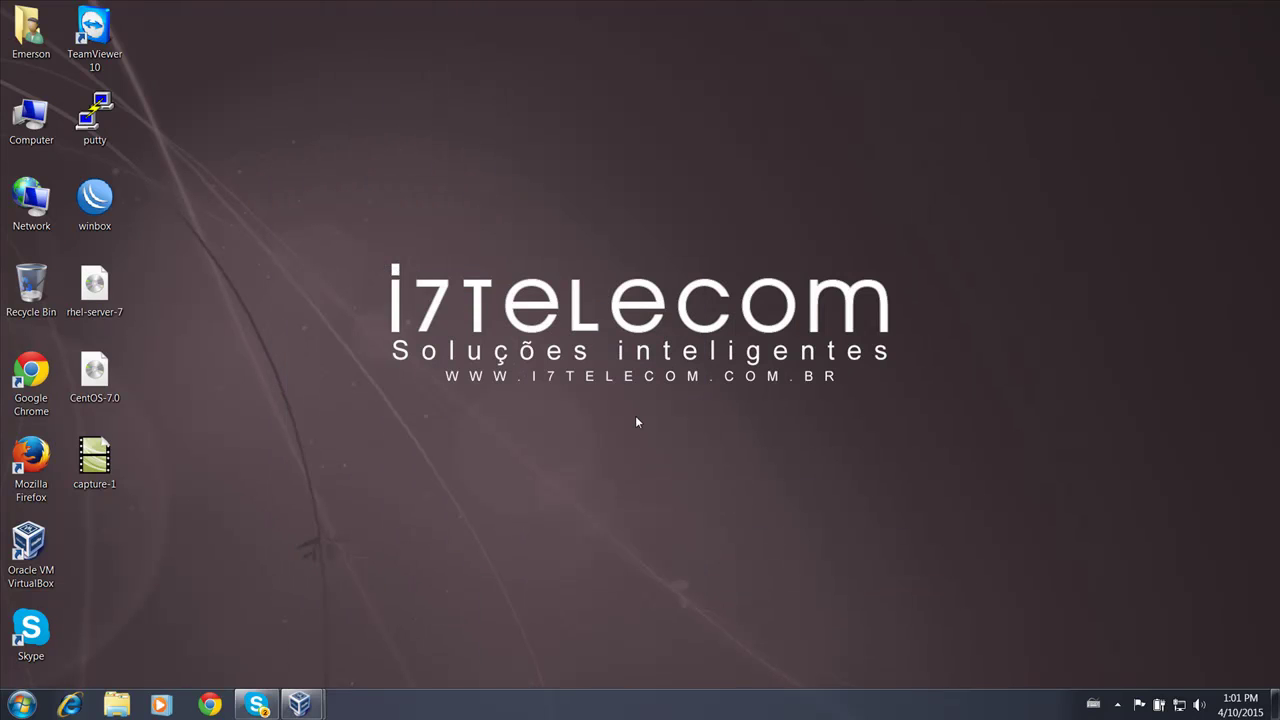